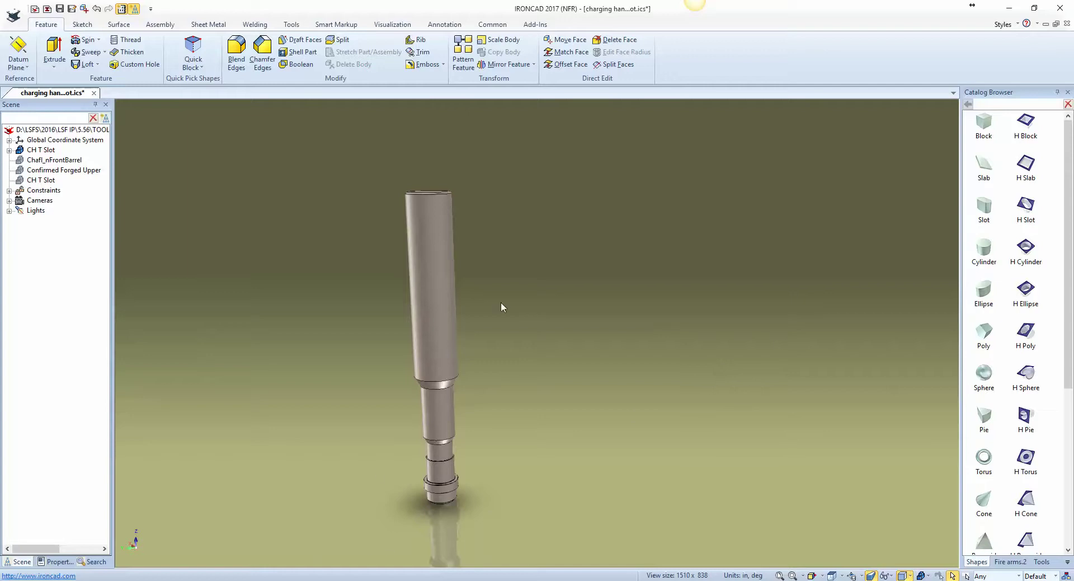
# - Orbit the view and drag the Confirmed Forged Upper from the Fire arms.2 catalog into the scene
pyautogui.press('Up')
pyautogui.press('Up')
pyautogui.press('Up')
pyautogui.press('Up')
pyautogui.press('Up')
pyautogui.press('Up')
pyautogui.press('Up')
pyautogui.press('Up')
pyautogui.press('Up')
pyautogui.press('Up')
pyautogui.press('Up')
pyautogui.press('Up')
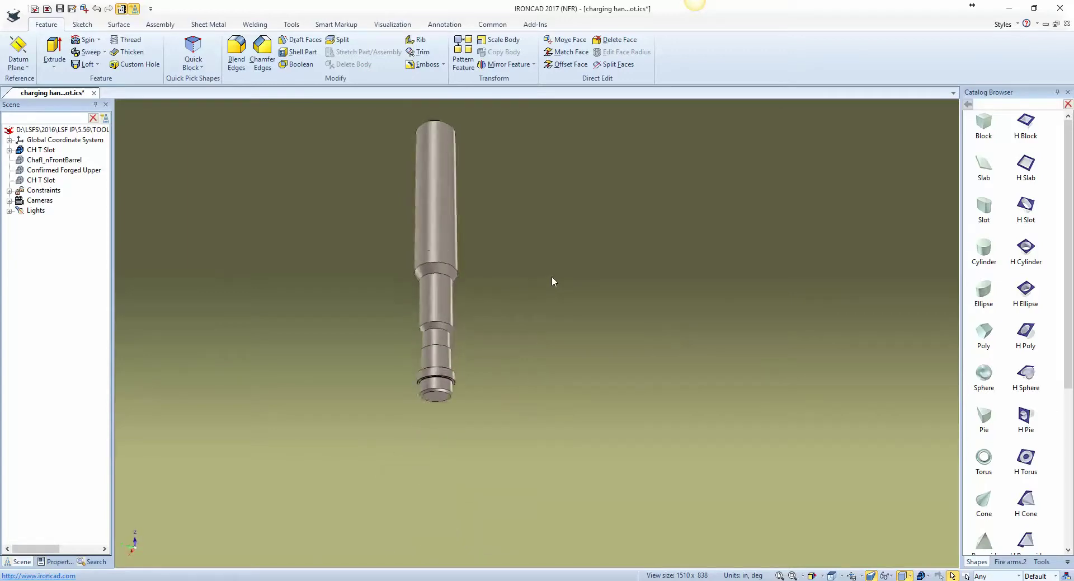
pyautogui.press('Up')
pyautogui.press('Up')
pyautogui.press('Up')
pyautogui.press('Up')
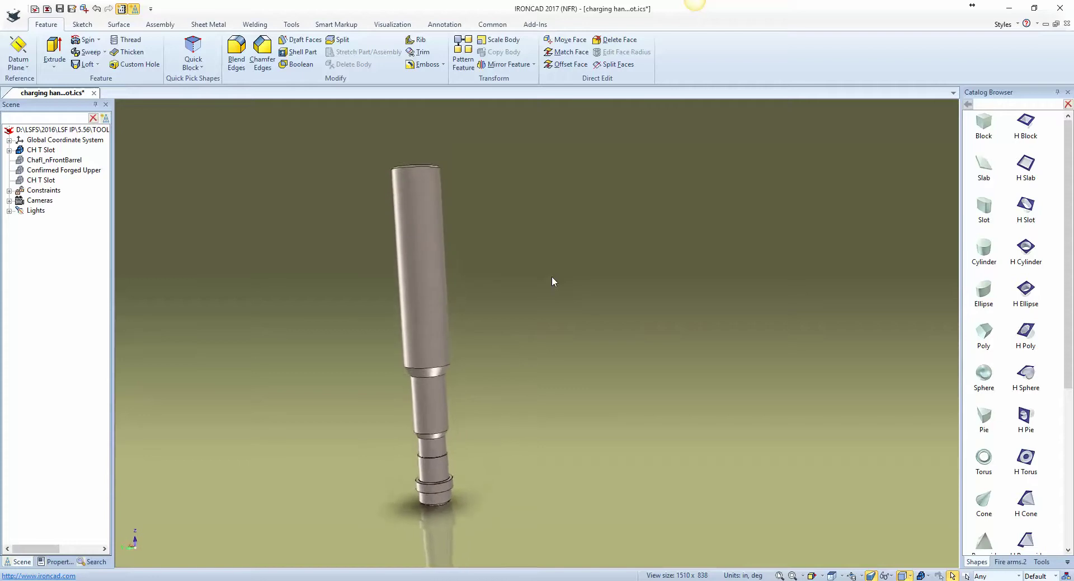
pyautogui.press('Up')
pyautogui.press('Up')
pyautogui.click(1011, 561)
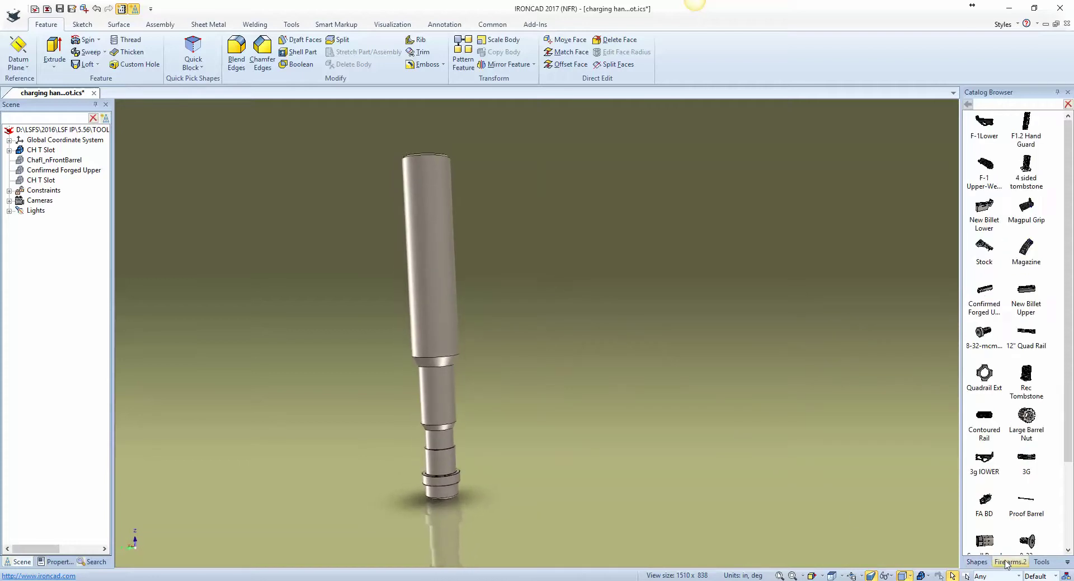
pyautogui.moveTo(984, 286); pyautogui.dragTo(761, 316)
# - Inspect the upper receiver against the charging handle tool, then delete it
pyautogui.click(689, 323)
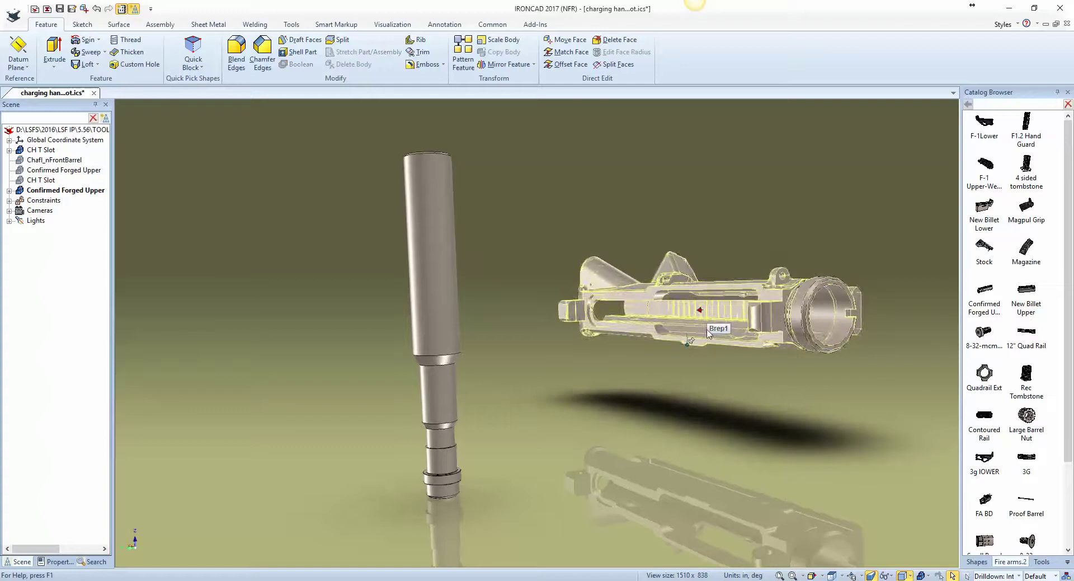
pyautogui.moveTo(690, 323)
pyautogui.mouseDown(button='middle')
pyautogui.moveTo(875, 252)
pyautogui.moveTo(897, 168)
pyautogui.moveTo(698, 320)
pyautogui.mouseUp(button='middle')
pyautogui.click(603, 424)
pyautogui.moveTo(665, 405); pyautogui.dragTo(740, 394, button='middle')
pyautogui.scroll(3, 667, 382)
pyautogui.click(726, 370)
pyautogui.rightClick(726, 370)
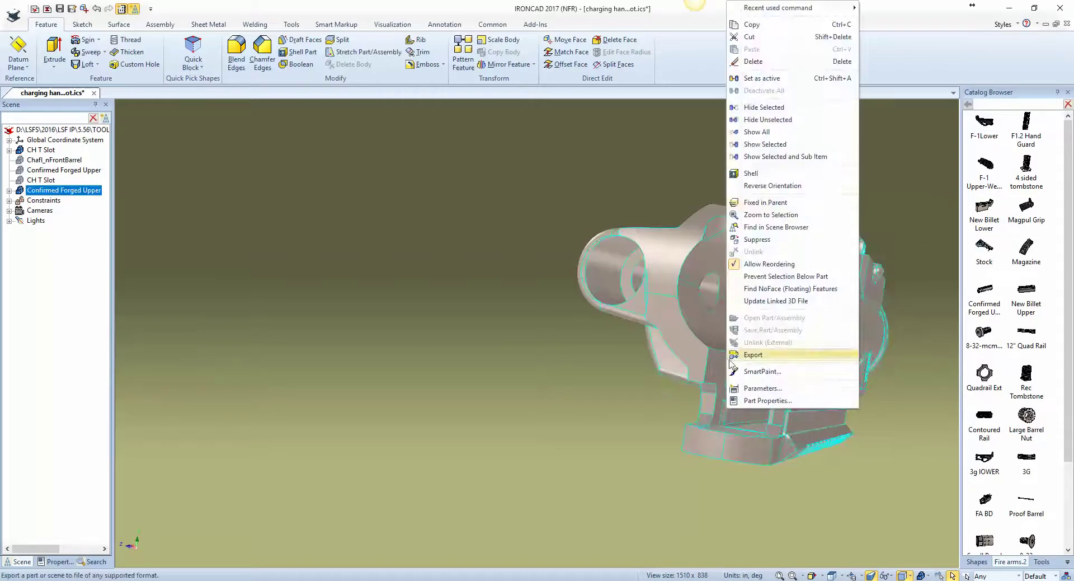
pyautogui.click(753, 61)
# - View the remaining tool from the Front standard view, then the isometric view
pyautogui.moveTo(582, 326); pyautogui.dragTo(597, 336, button='middle')
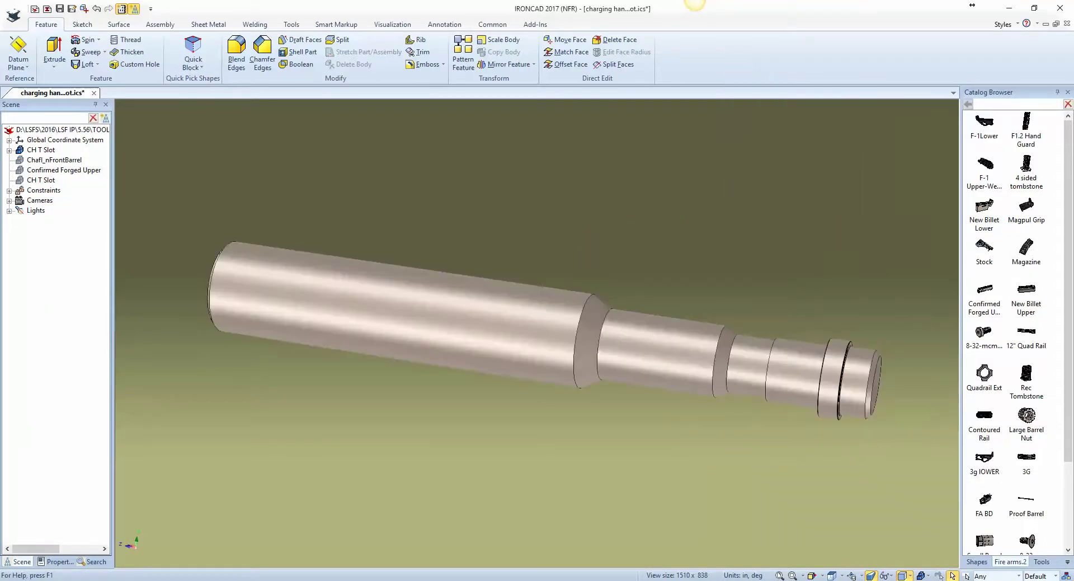
pyautogui.click(831, 576)
pyautogui.click(842, 575)
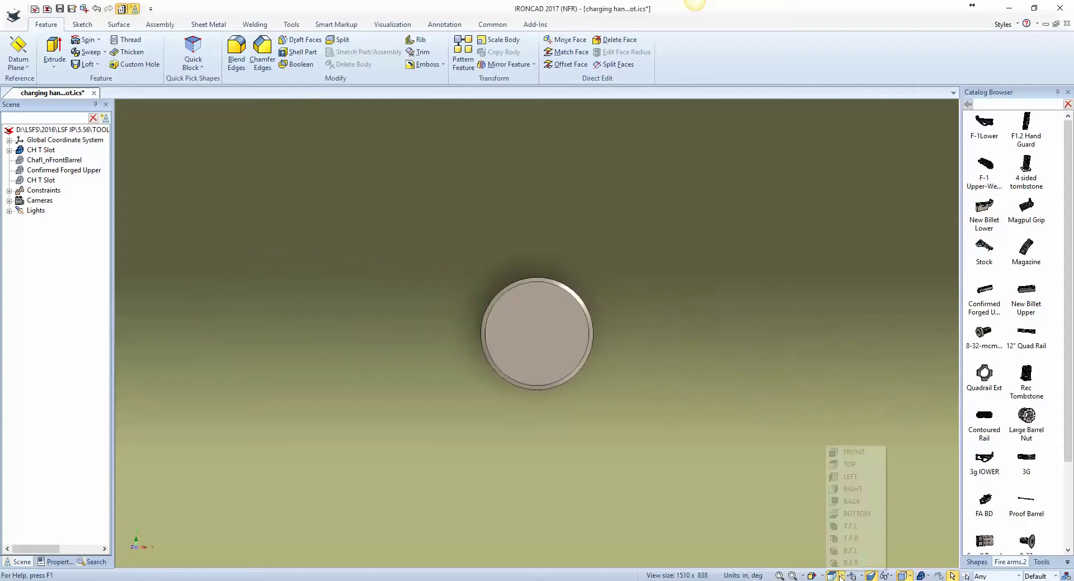
pyautogui.click(858, 453)
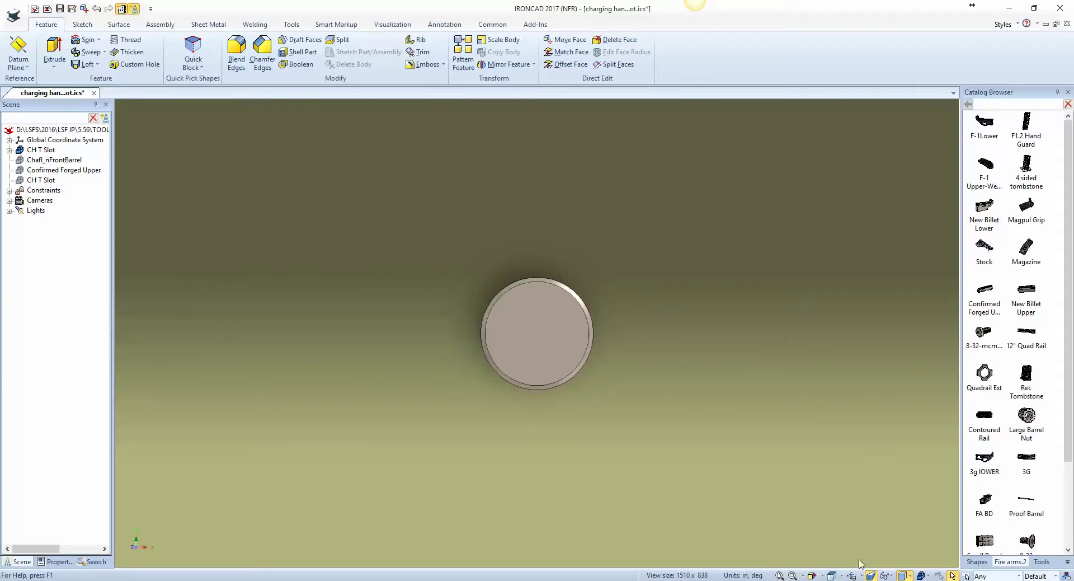
pyautogui.click(842, 576)
pyautogui.click(856, 537)
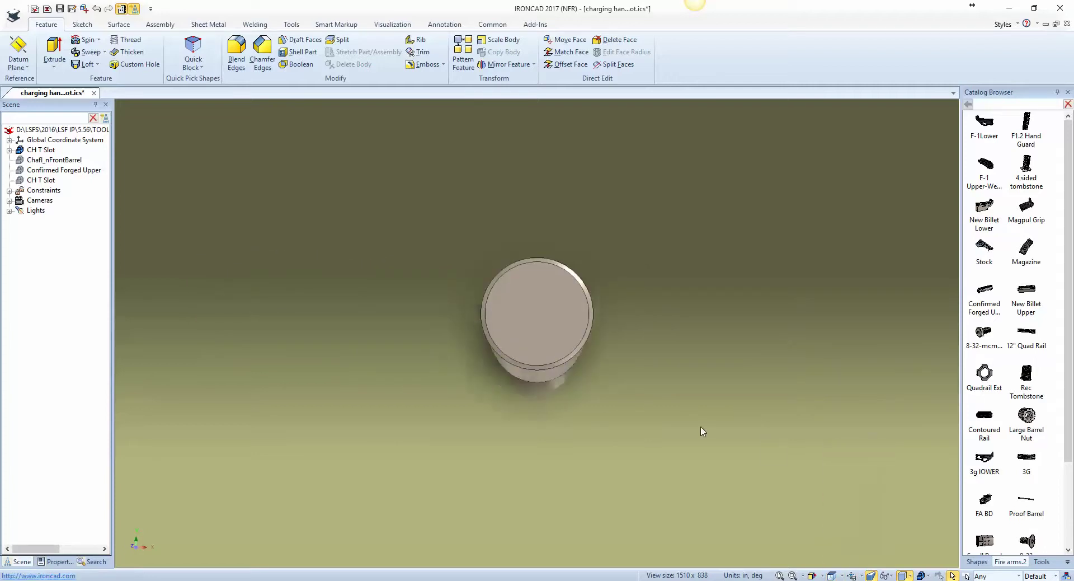
# - Review the Word note's reference number, website and phone lines, then minimize Word
pyautogui.click(579, 579)
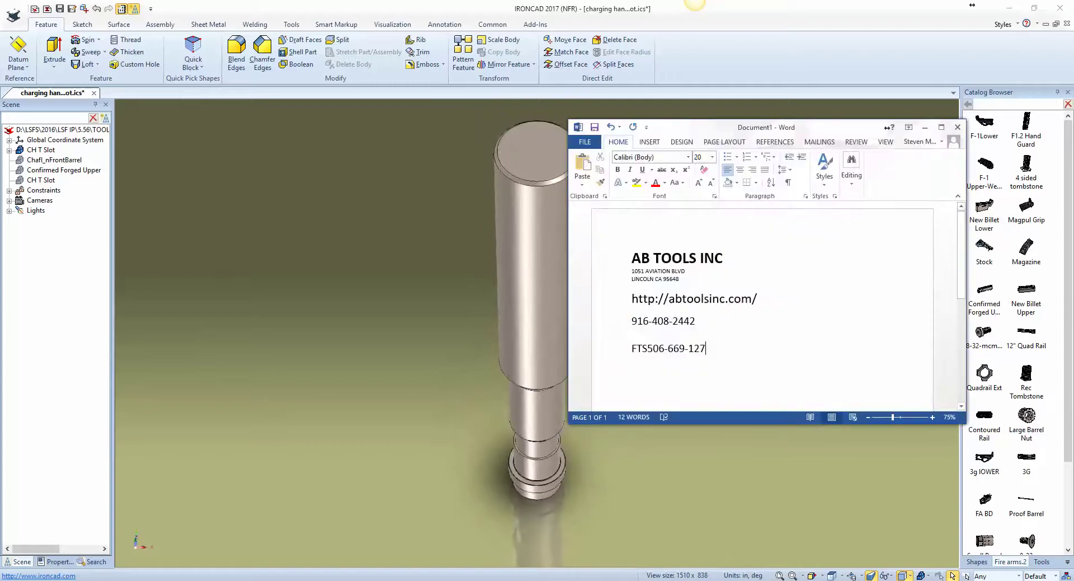
pyautogui.moveTo(698, 130); pyautogui.dragTo(727, 97)
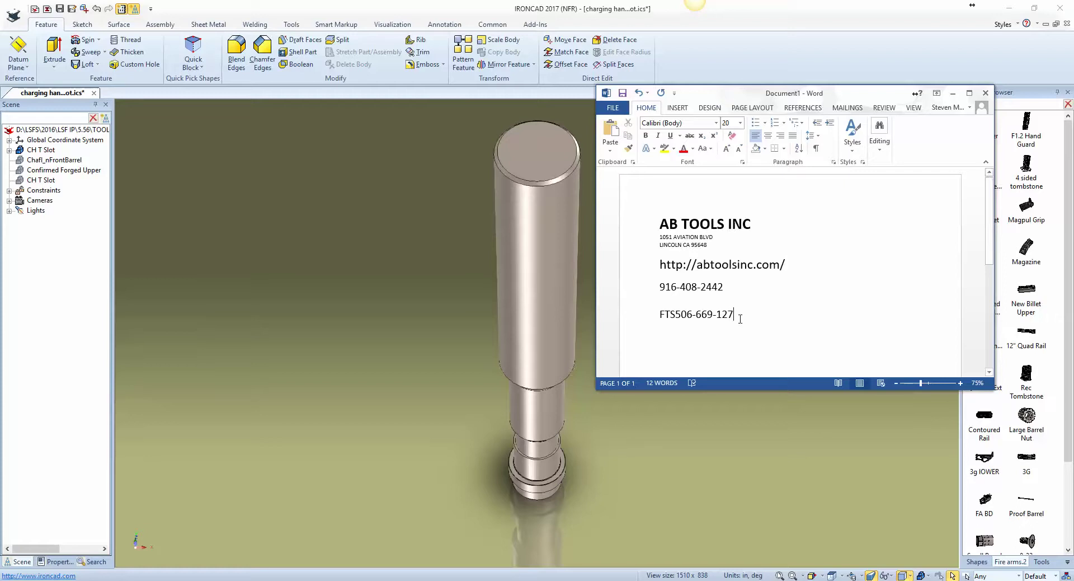
pyautogui.moveTo(740, 318); pyautogui.dragTo(658, 316)
pyautogui.click(780, 334)
pyautogui.moveTo(795, 265); pyautogui.dragTo(650, 263)
pyautogui.click(736, 288)
pyautogui.moveTo(735, 287); pyautogui.dragTo(657, 287)
pyautogui.click(775, 335)
pyautogui.click(953, 94)
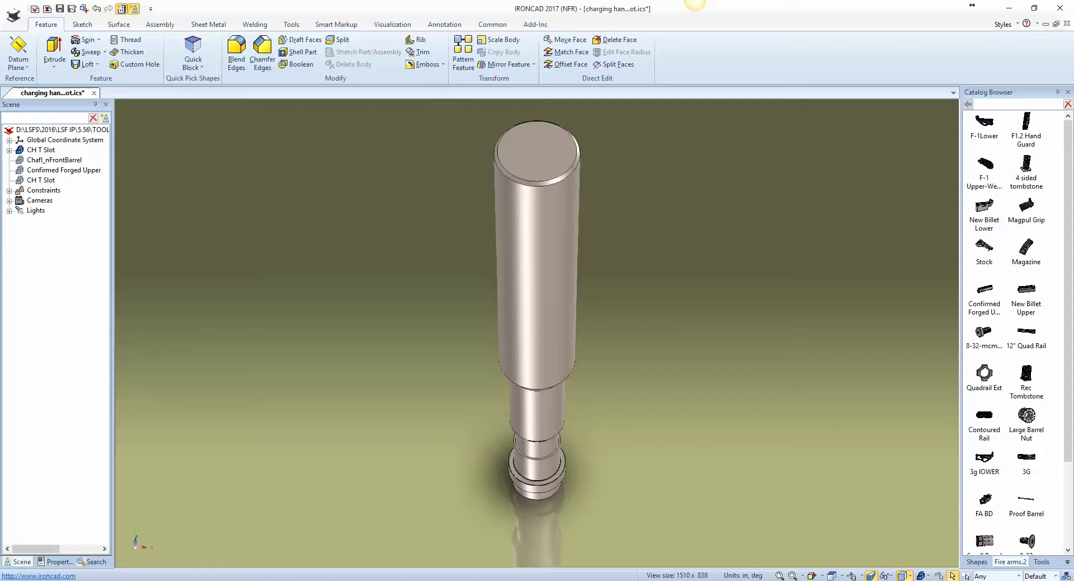
# - Tilt the view down onto the tool and switch the catalog to Shapes
pyautogui.moveTo(744, 203); pyautogui.dragTo(727, 243, button='middle')
pyautogui.press('Down')
pyautogui.press('Down')
pyautogui.press('Down')
pyautogui.press('Down')
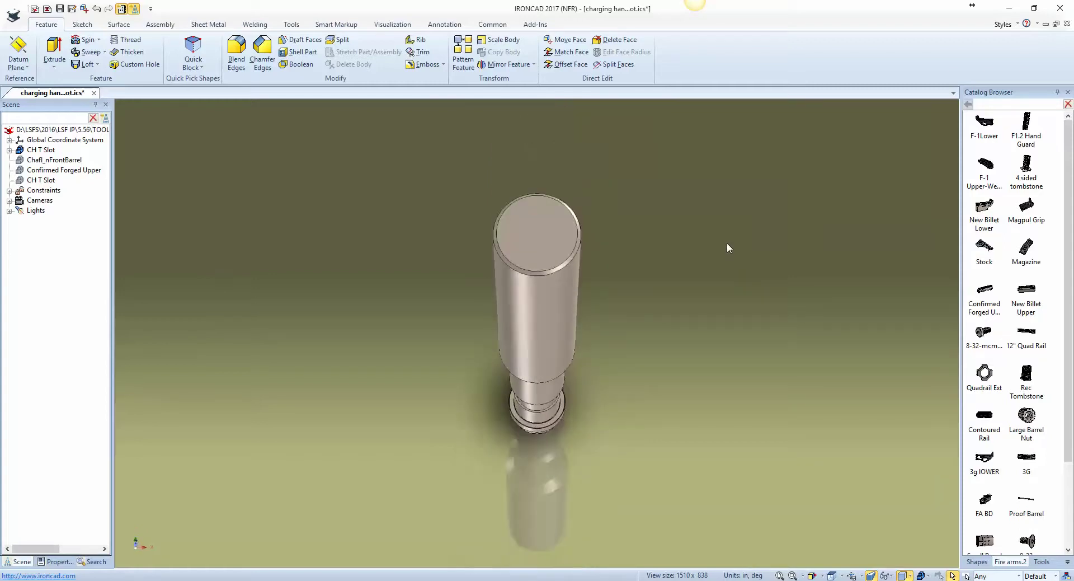
pyautogui.press('Down')
pyautogui.click(977, 561)
pyautogui.scroll(3, 613, 361)
pyautogui.scroll(-2, 607, 383)
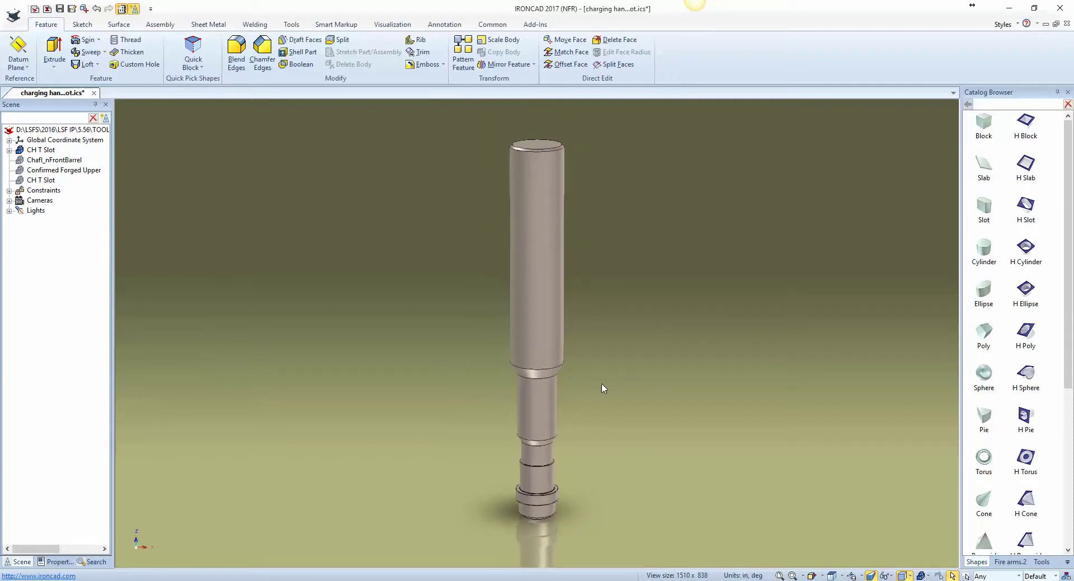
# - Drop an H Block removal block onto the cylinder's top end face and open its options
pyautogui.press('Up')
pyautogui.press('Up')
pyautogui.press('Up')
pyautogui.press('Up')
pyautogui.press('Up')
pyautogui.press('Up')
pyautogui.press('Up')
pyautogui.press('Up')
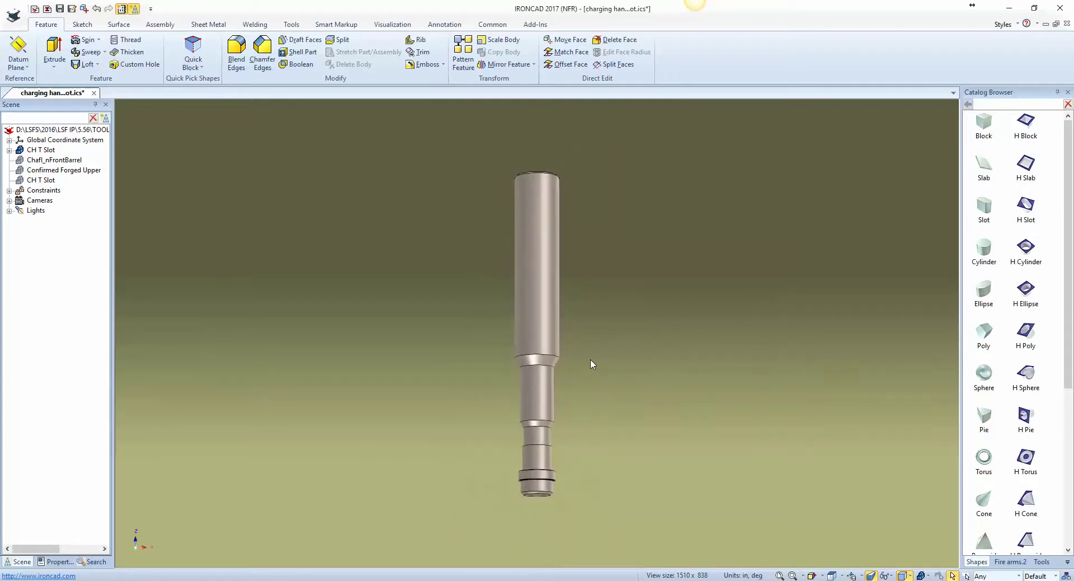
pyautogui.press('Up')
pyautogui.press('Up')
pyautogui.press('Up')
pyautogui.press('Up')
pyautogui.press('Up')
pyautogui.press('Up')
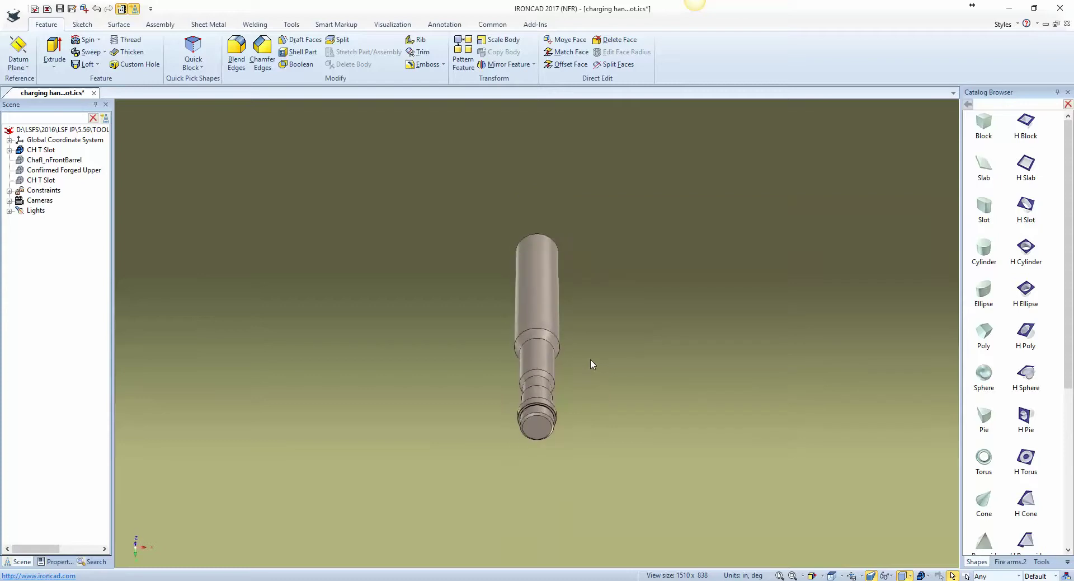
pyautogui.press('Up')
pyautogui.press('Up')
pyautogui.press('Up')
pyautogui.press('Up')
pyautogui.scroll(2, 590, 358)
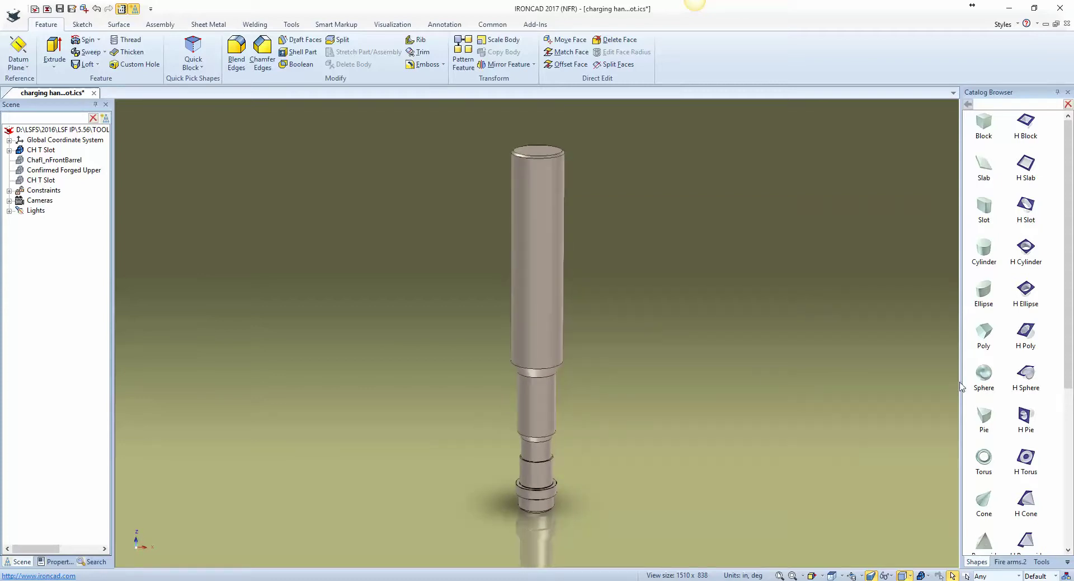
pyautogui.press('Down')
pyautogui.press('Down')
pyautogui.press('Down')
pyautogui.press('Down')
pyautogui.press('Down')
pyautogui.press('Down')
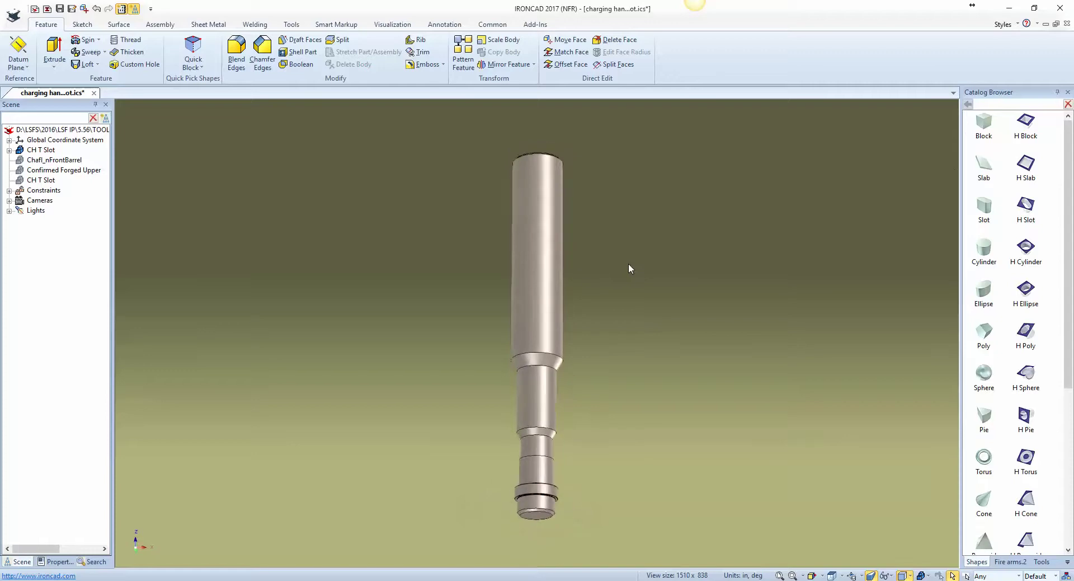
pyautogui.press('Up')
pyautogui.press('Up')
pyautogui.press('Up')
pyautogui.press('Up')
pyautogui.press('Up')
pyautogui.press('Up')
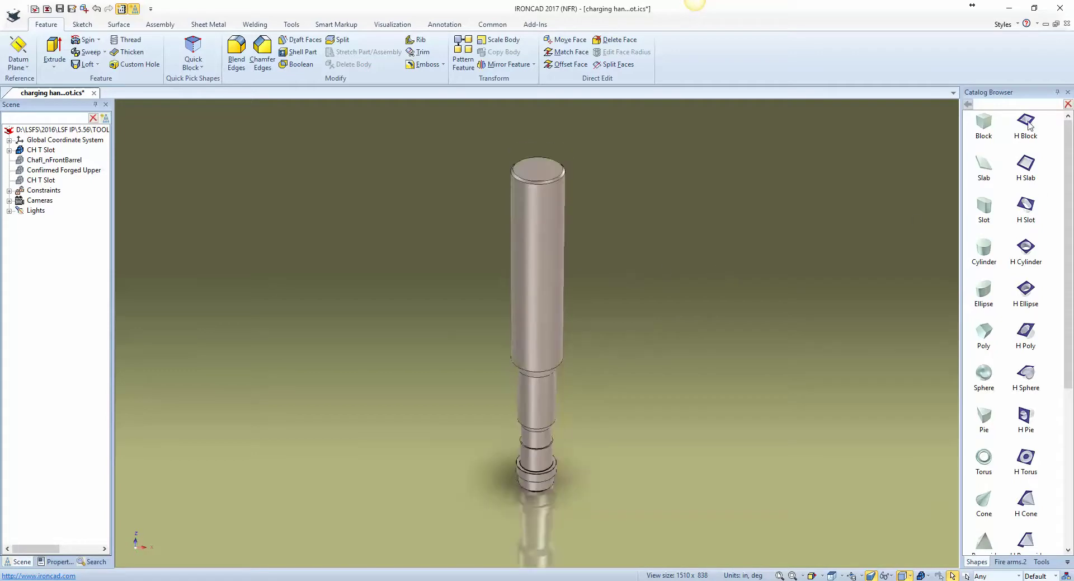
pyautogui.moveTo(1027, 126); pyautogui.dragTo(638, 232)
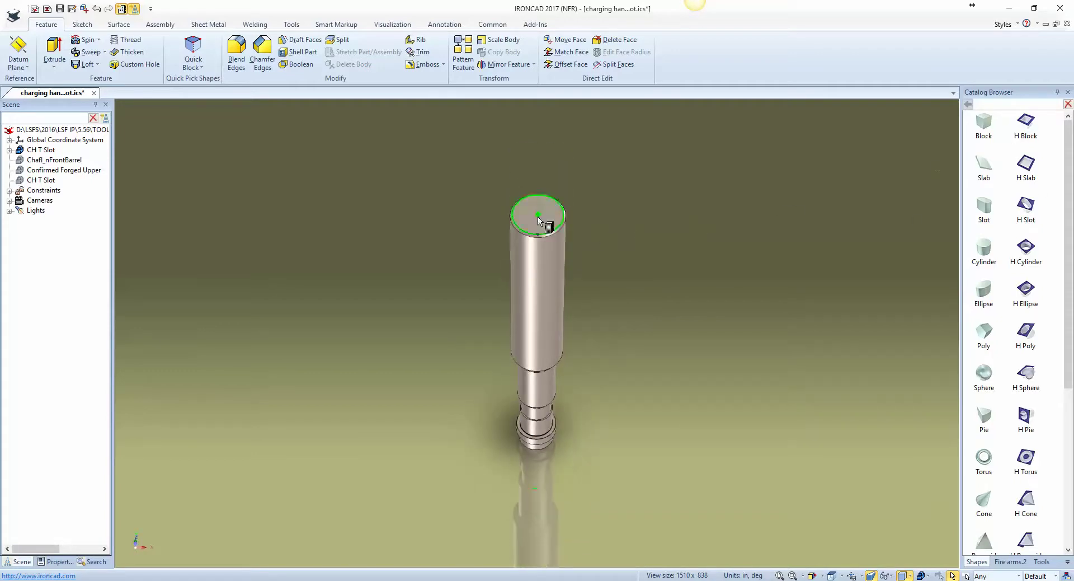
pyautogui.moveTo(538, 218); pyautogui.dragTo(539, 217)
pyautogui.rightClick(549, 271)
# - Redraw the block's cross-section as an L-profile using centre lines and trims
pyautogui.click(575, 280)
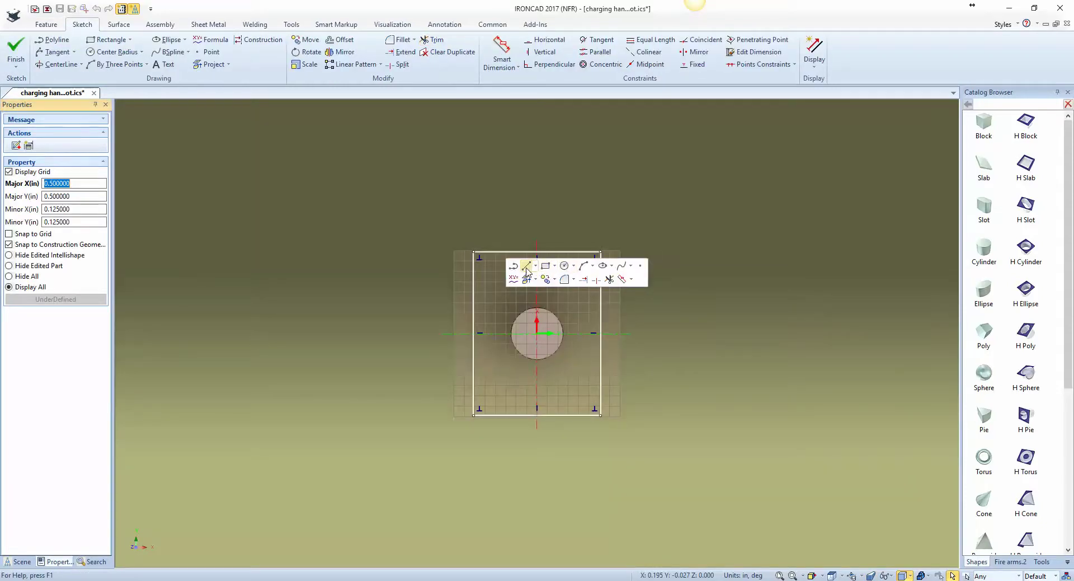
pyautogui.click(526, 266)
pyautogui.click(537, 251)
pyautogui.click(537, 383)
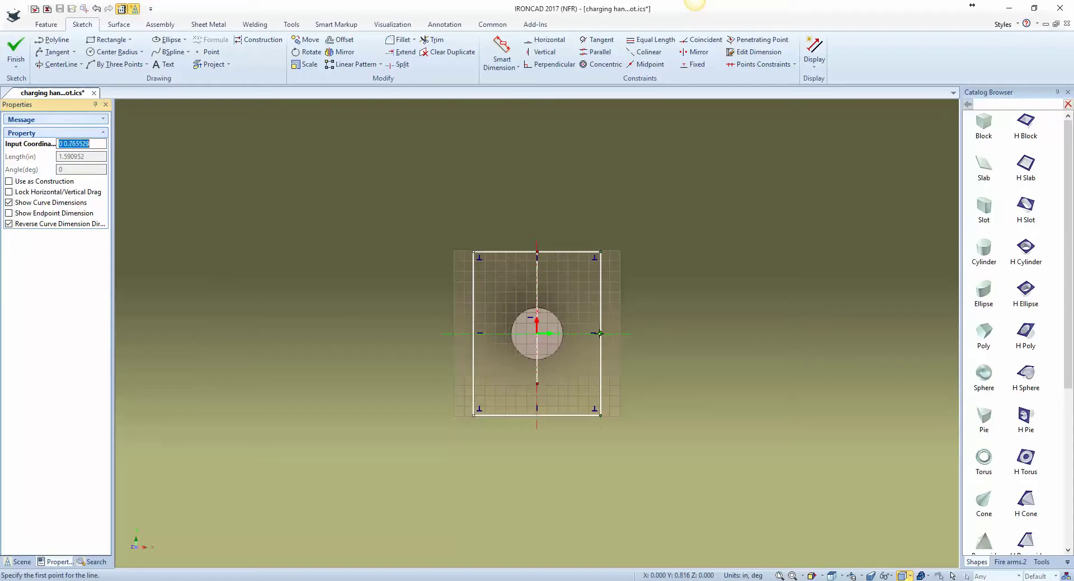
pyautogui.click(600, 333)
pyautogui.click(499, 333)
pyautogui.rightClick(513, 333)
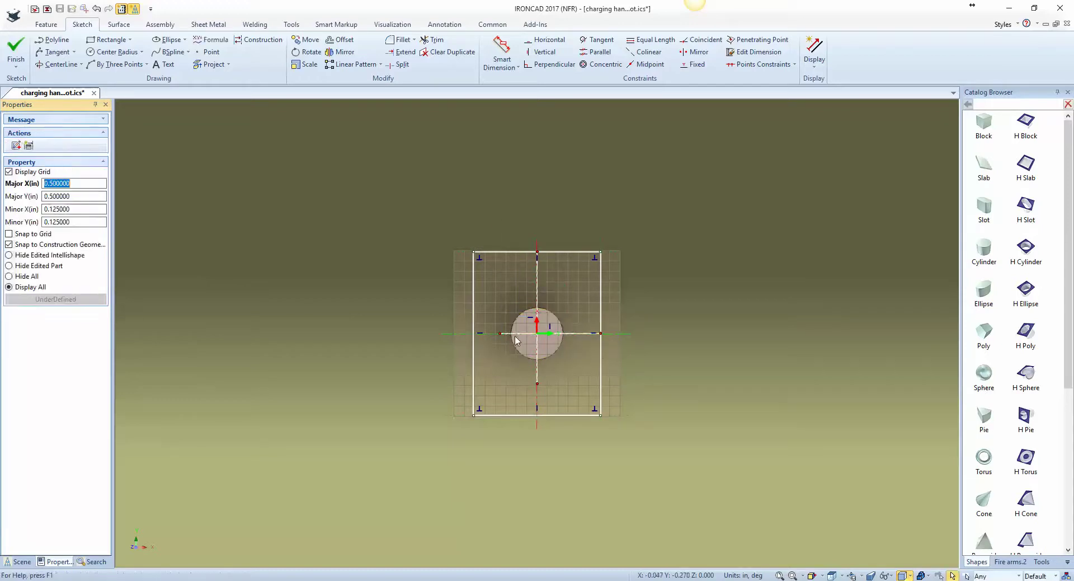
pyautogui.click(622, 323)
pyautogui.click(504, 333)
pyautogui.click(537, 363)
pyautogui.click(576, 252)
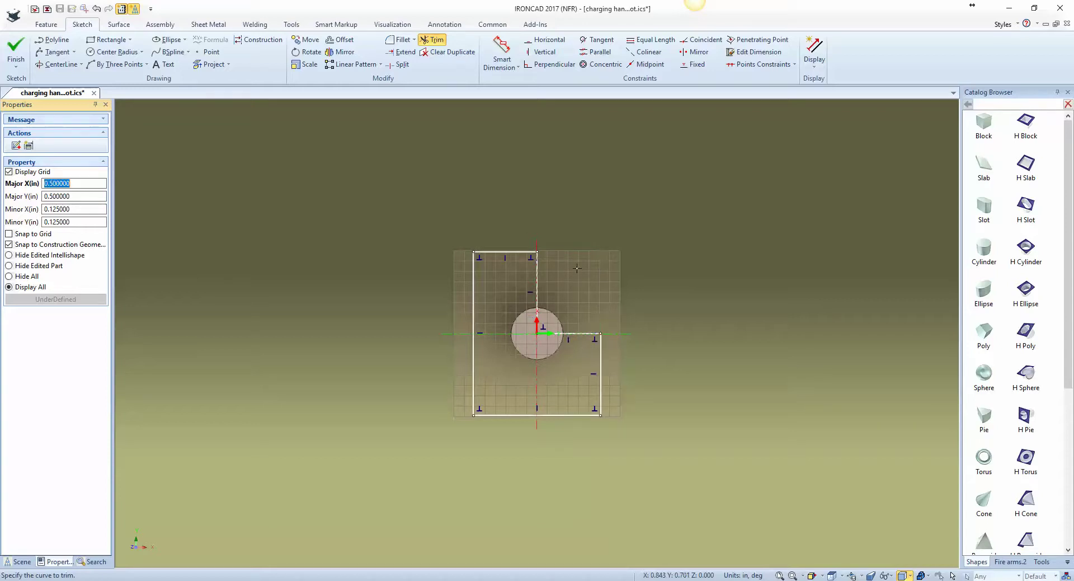
pyautogui.press('Escape')
# - Stretch the cut block down the full cylinder length, leaving a narrow stepped strip
pyautogui.rightClick(540, 217)
pyautogui.click(554, 295)
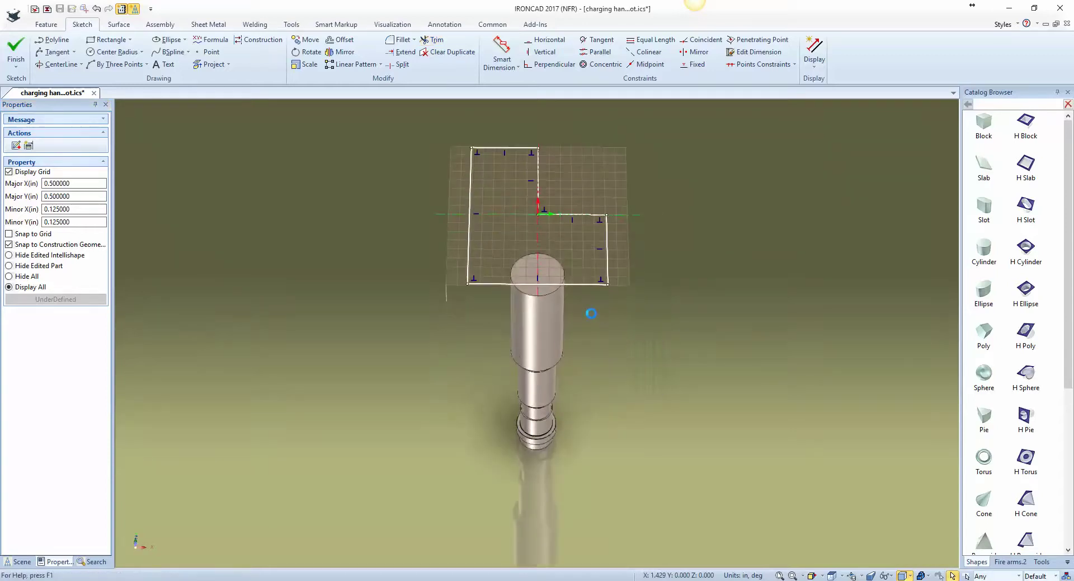
pyautogui.moveTo(536, 280)
pyautogui.mouseDown(button='middle')
pyautogui.moveTo(539, 250)
pyautogui.moveTo(539, 264)
pyautogui.mouseUp(button='middle')
pyautogui.moveTo(538, 247); pyautogui.dragTo(548, 525)
pyautogui.click(660, 462)
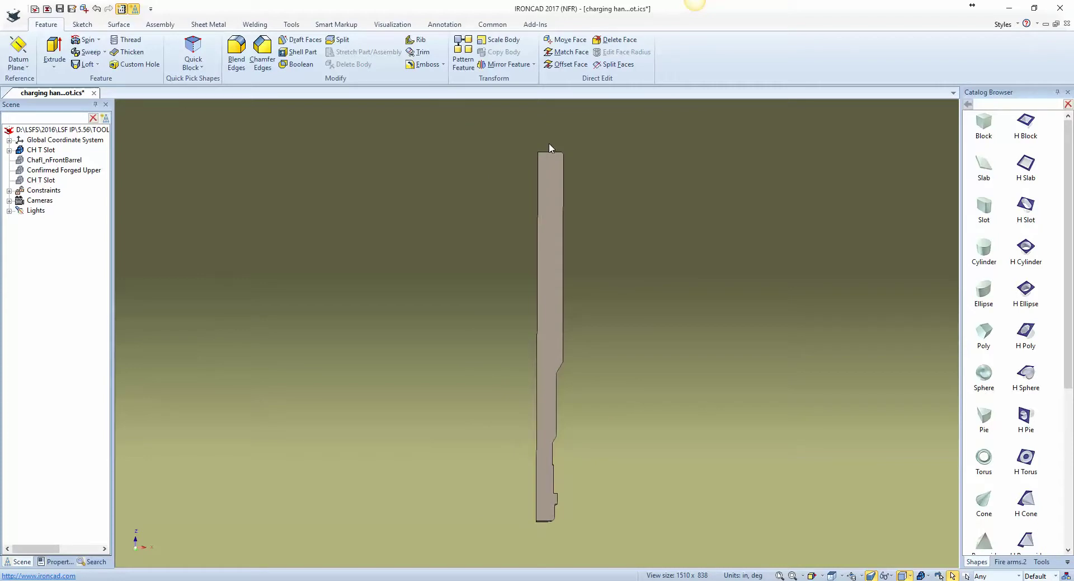
# - Orbit to inspect the cut part, then switch to the front view
pyautogui.moveTo(549, 142); pyautogui.dragTo(616, 194, button='middle')
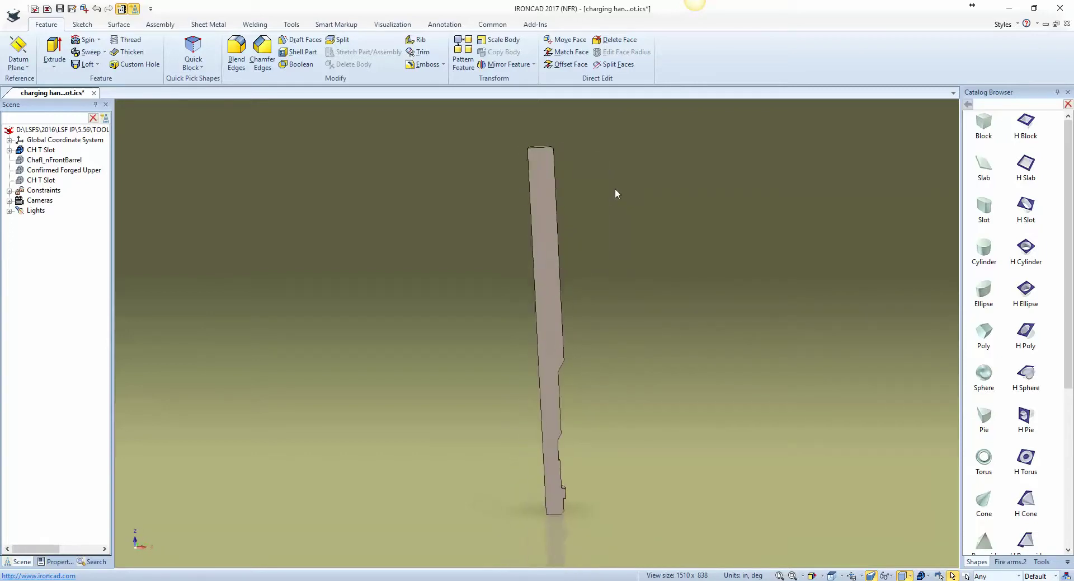
pyautogui.click(841, 576)
pyautogui.click(858, 449)
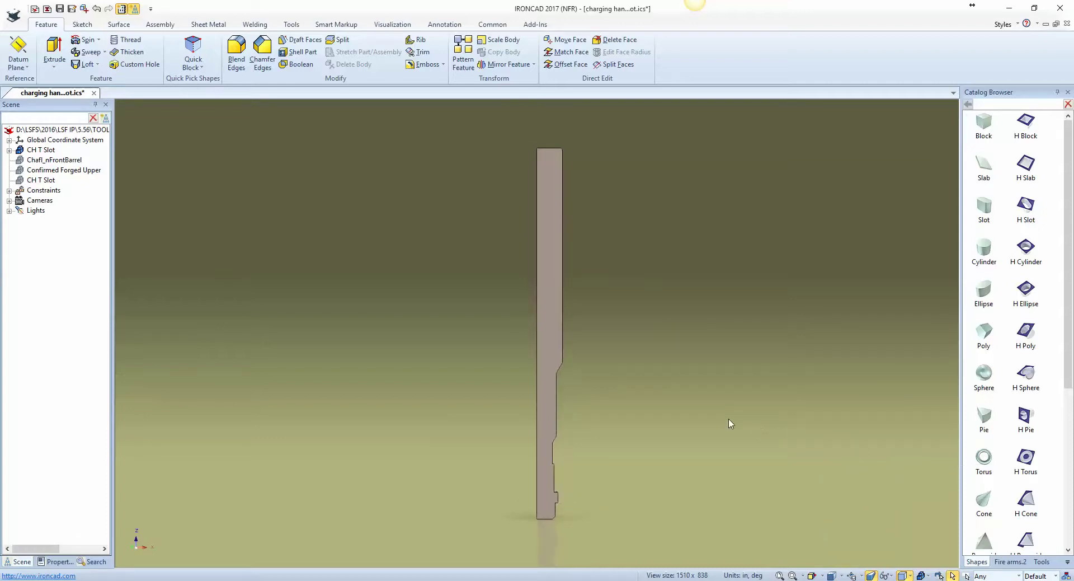
# - Check the CH T Slot TriBall centre position is 0, 0, 0 and cancel without changes
pyautogui.click(539, 300)
pyautogui.press('F10')
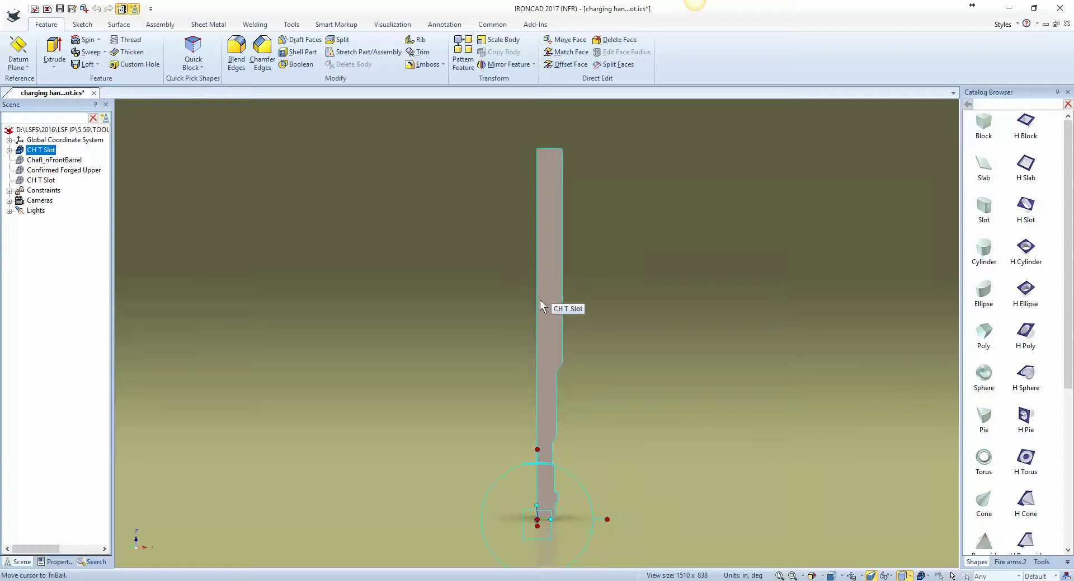
pyautogui.rightClick(537, 518)
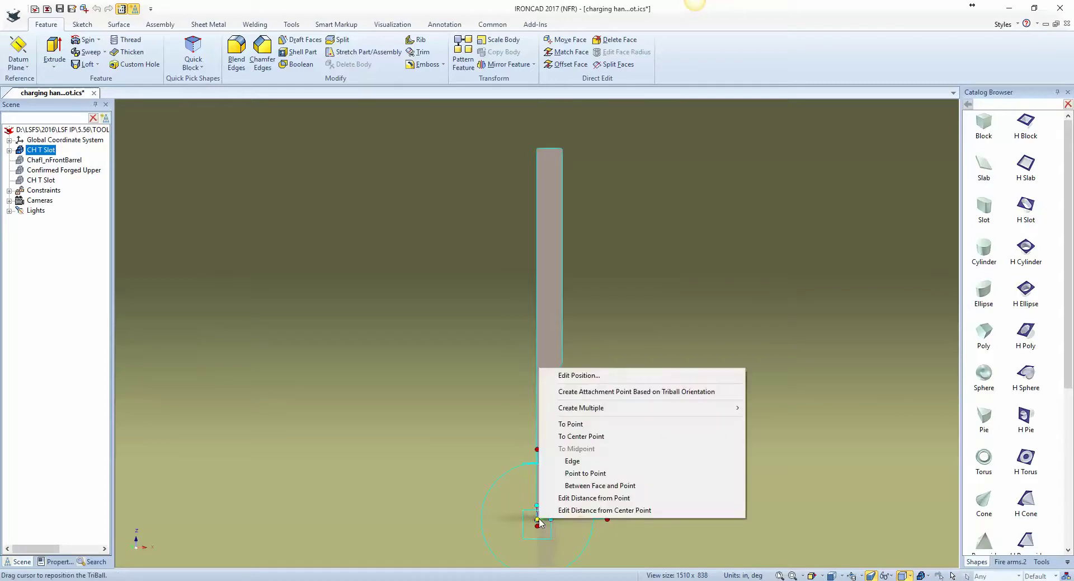
pyautogui.click(579, 375)
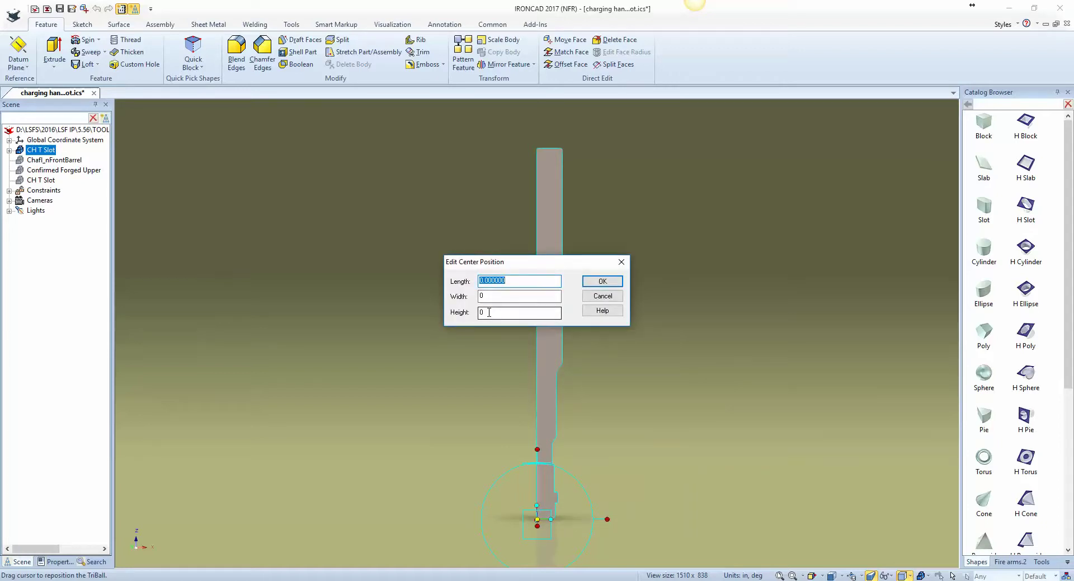
pyautogui.click(614, 299)
pyautogui.click(625, 346)
# - Export CH T Slot over TOOLING\ch t slot fc.X_T, confirming the overwrite
pyautogui.rightClick(561, 297)
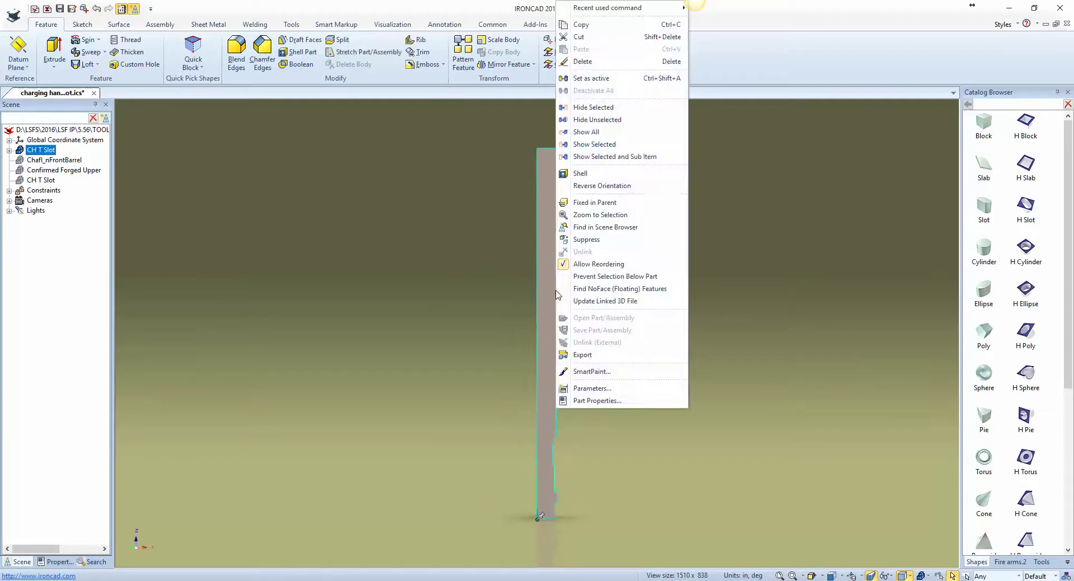
pyautogui.click(572, 357)
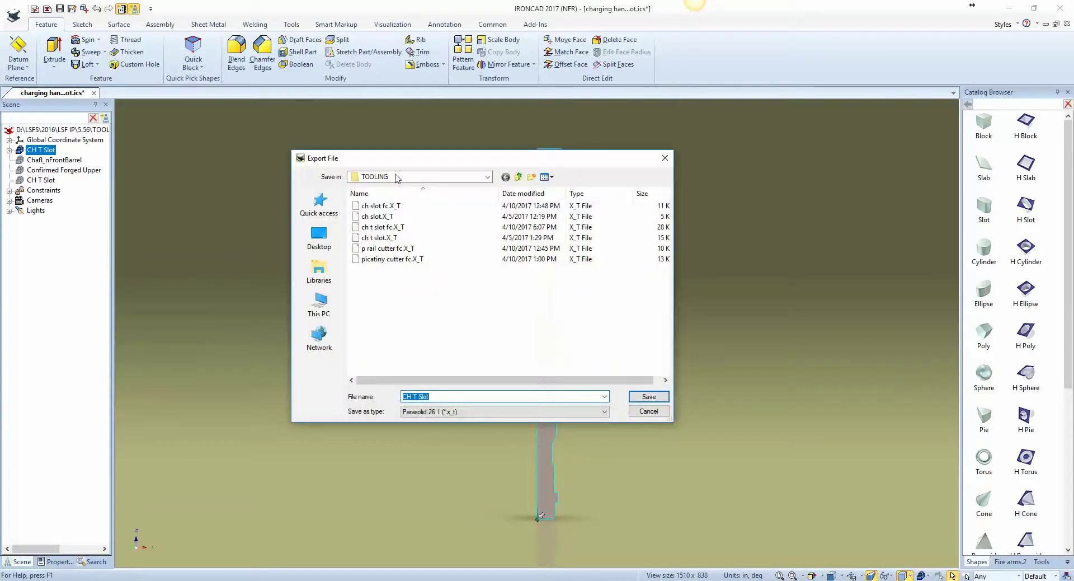
pyautogui.moveTo(423, 162); pyautogui.dragTo(612, 197)
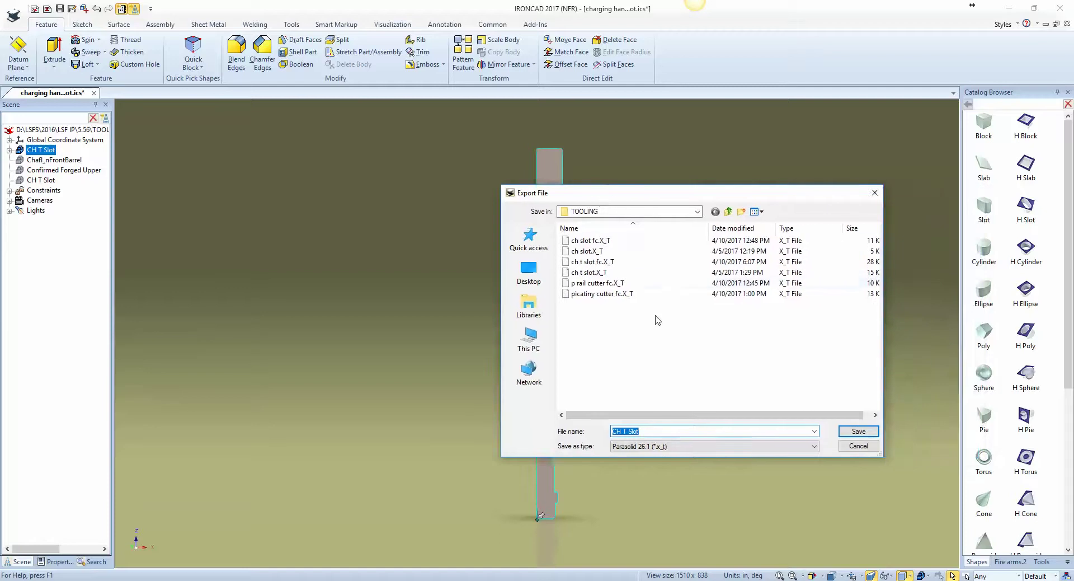
pyautogui.click(576, 267)
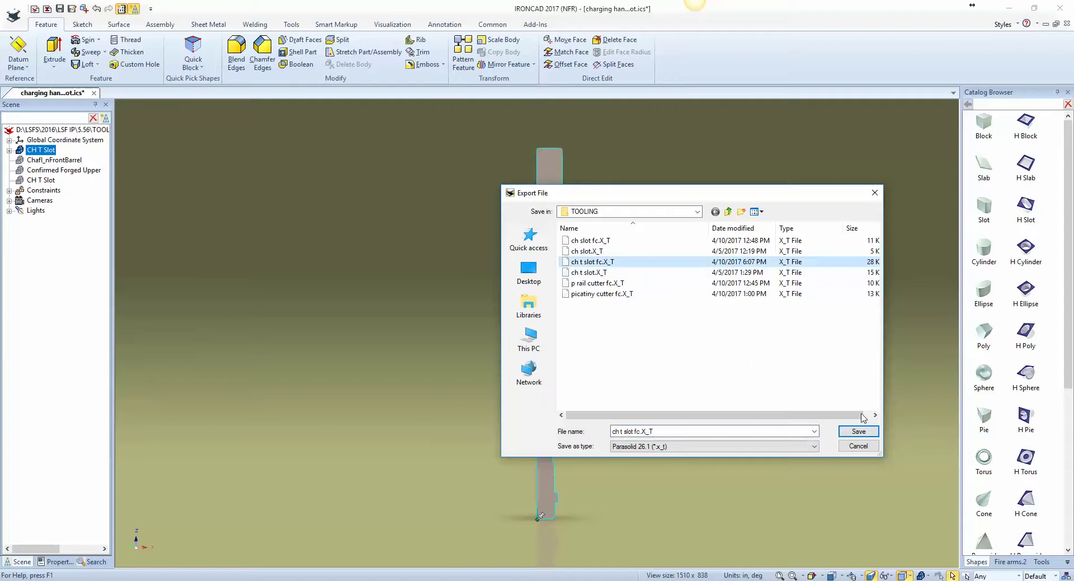
pyautogui.click(859, 431)
pyautogui.click(572, 300)
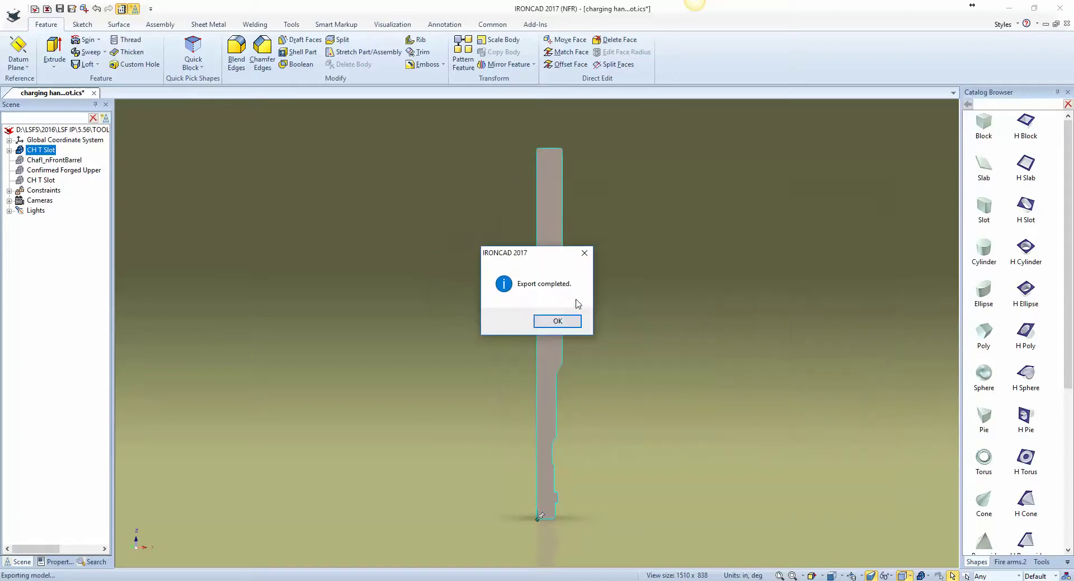
pyautogui.click(559, 319)
pyautogui.click(607, 329)
# - Bring up the CUSTOM TOOL FEATURE job and orbit around the forged upper receiver model
pyautogui.click(288, 580)
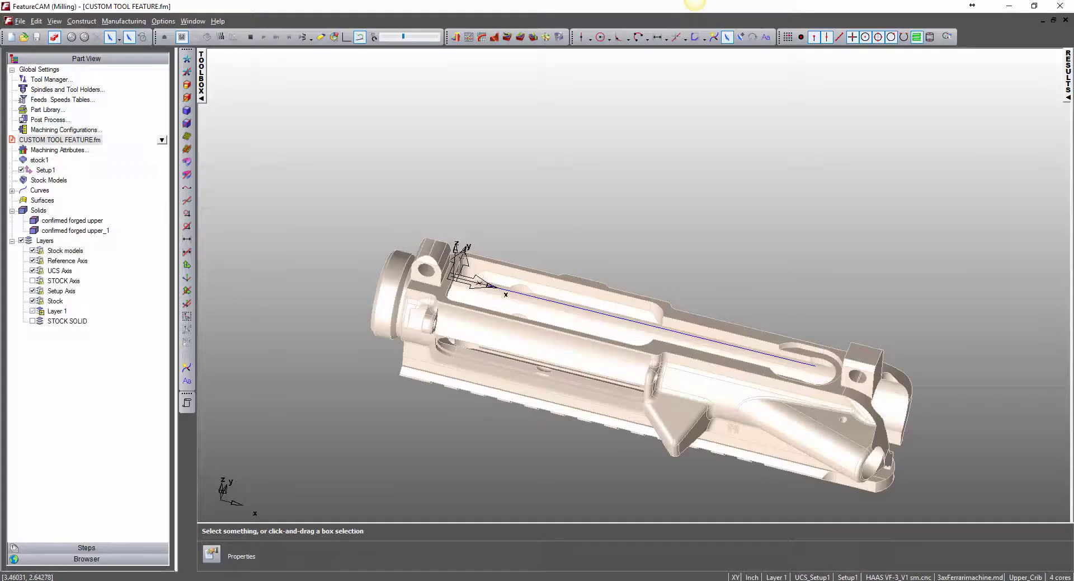
pyautogui.press('Down')
pyautogui.press('Down')
pyautogui.press('Down')
pyautogui.press('Down')
pyautogui.press('Down')
pyautogui.press('Down')
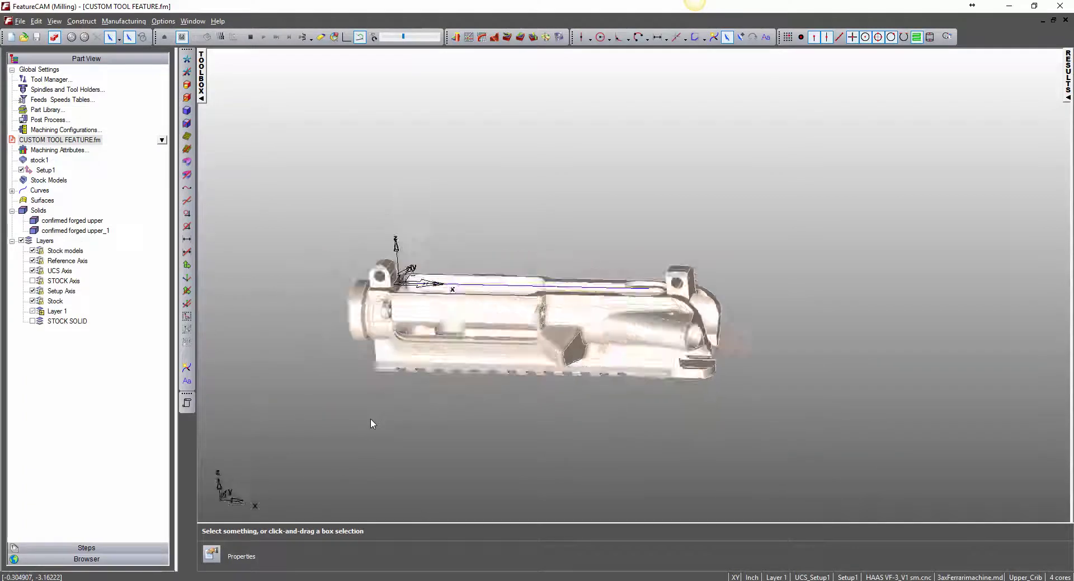
pyautogui.press('Right')
pyautogui.press('Right')
pyautogui.press('Right')
pyautogui.press('Right')
pyautogui.press('Right')
pyautogui.press('Right')
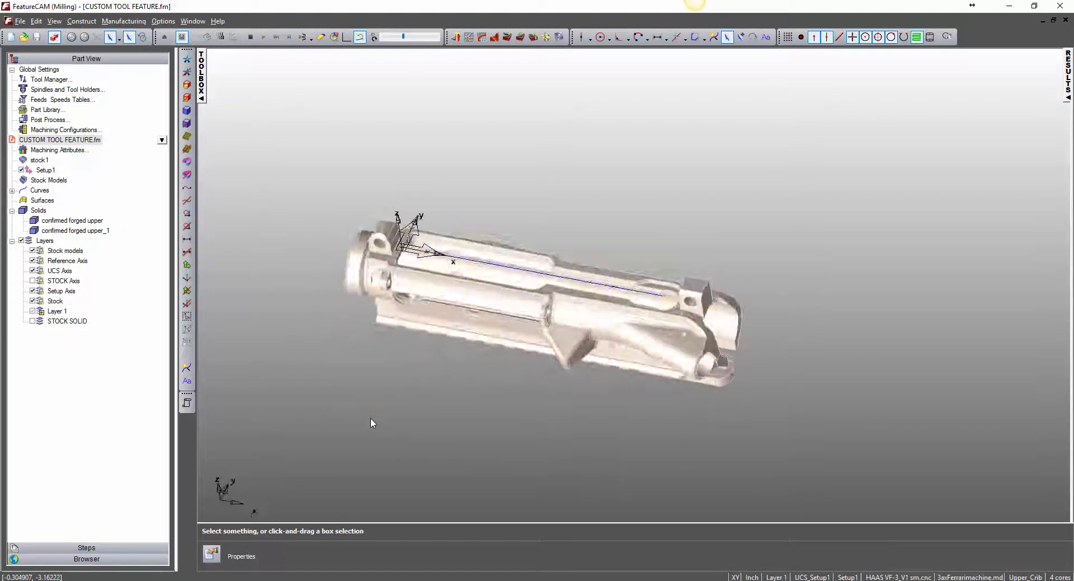
pyautogui.press('Up')
pyautogui.press('Up')
pyautogui.press('Up')
pyautogui.press('Up')
pyautogui.press('Up')
pyautogui.press('Up')
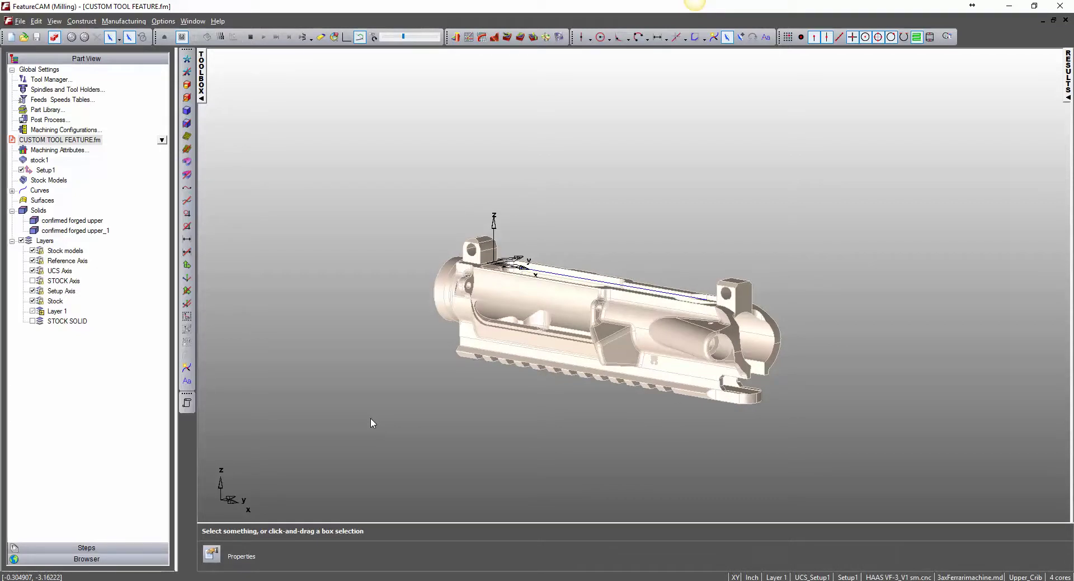
pyautogui.press('Right')
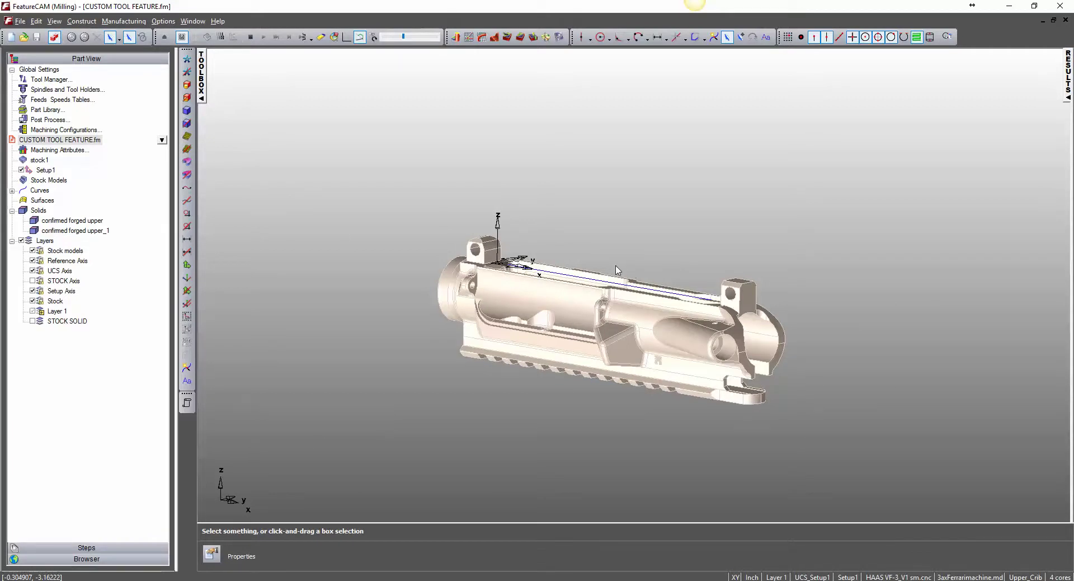
pyautogui.press('Left')
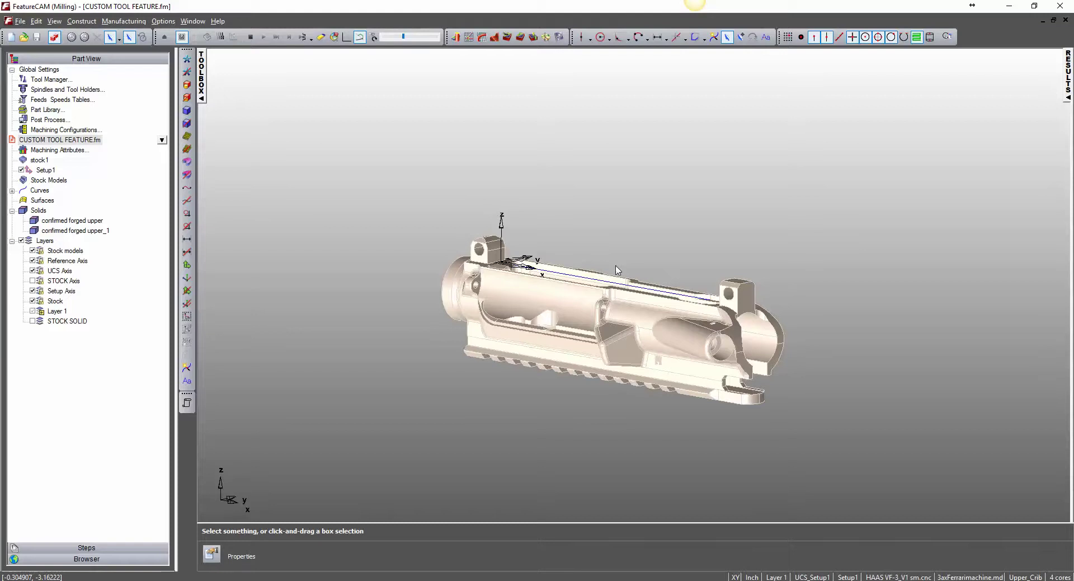
pyautogui.press('Left')
pyautogui.press('Left')
pyautogui.press('Left')
pyautogui.press('Left')
pyautogui.press('Right')
pyautogui.press('Right')
pyautogui.press('Right')
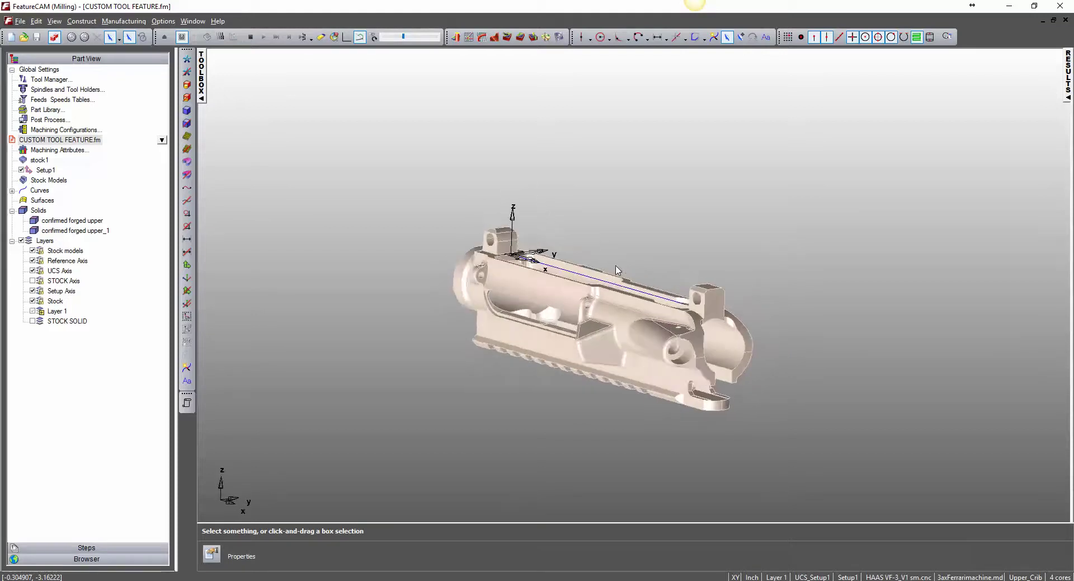
# - Hide all geometry and turn on only the STOCK Axis layer
pyautogui.click(187, 72)
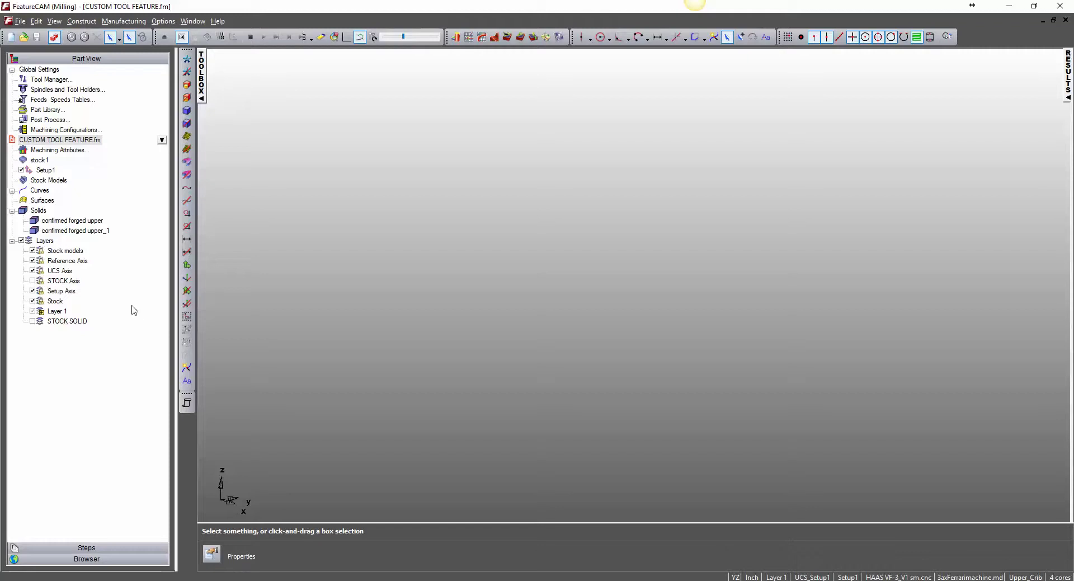
pyautogui.press('ctrl')
pyautogui.press('ctrl')
pyautogui.click(33, 282)
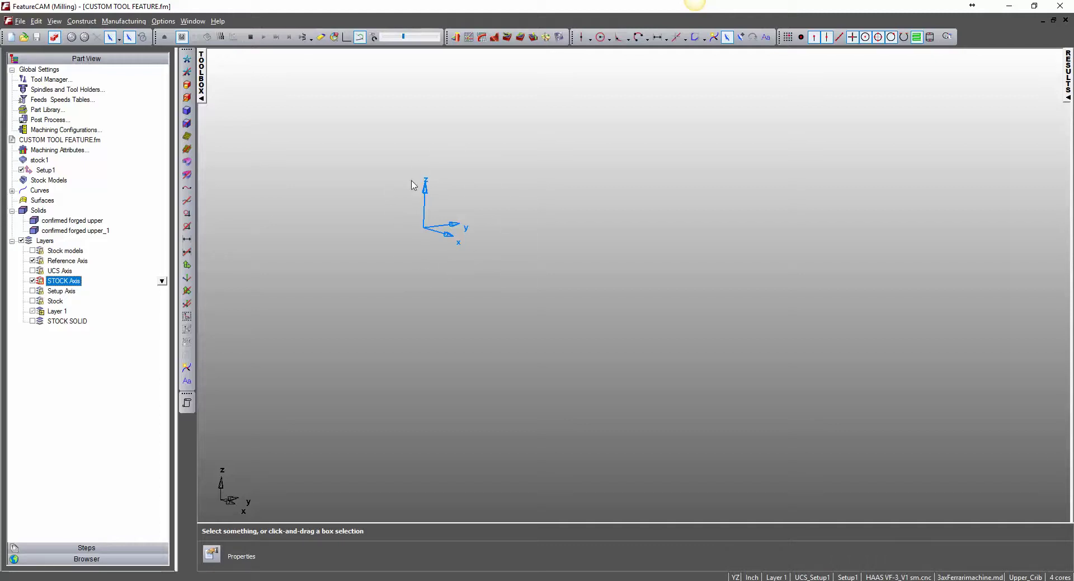
# - Make STOCK the active coordinate system, view from Front, and pan the axis into place
pyautogui.click(818, 576)
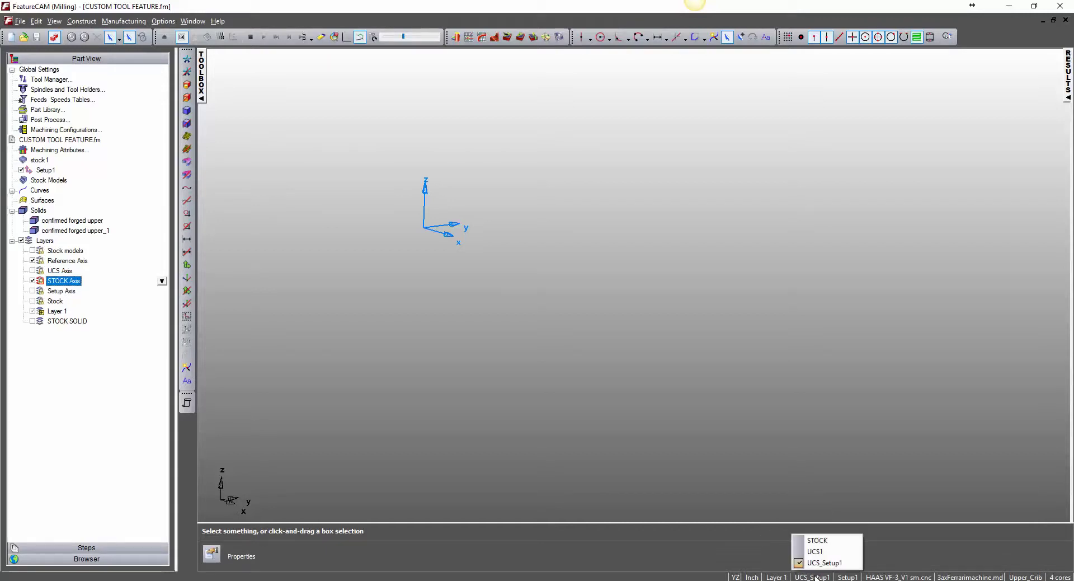
pyautogui.click(815, 542)
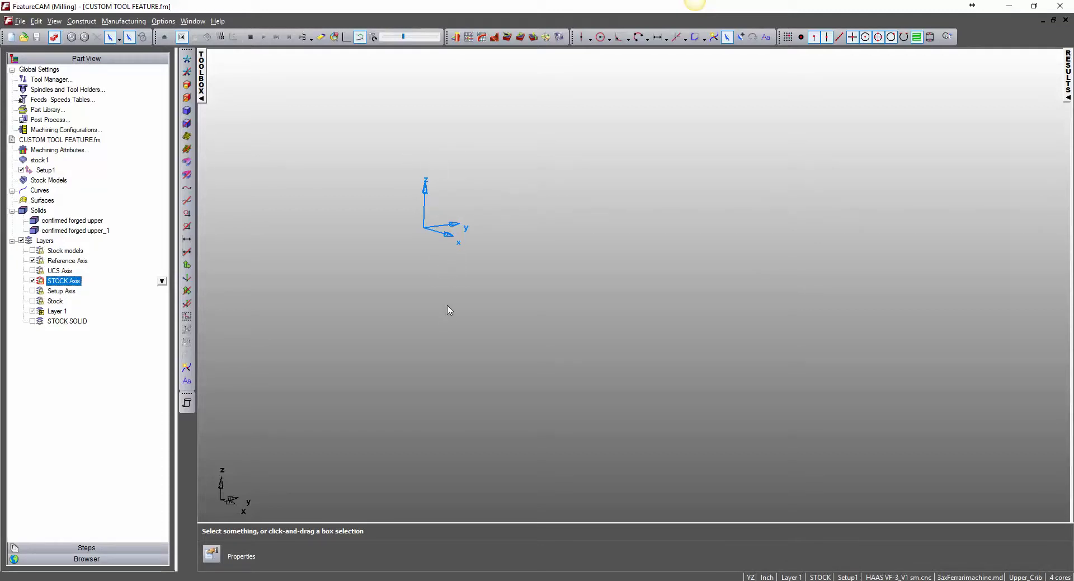
pyautogui.rightClick(642, 362)
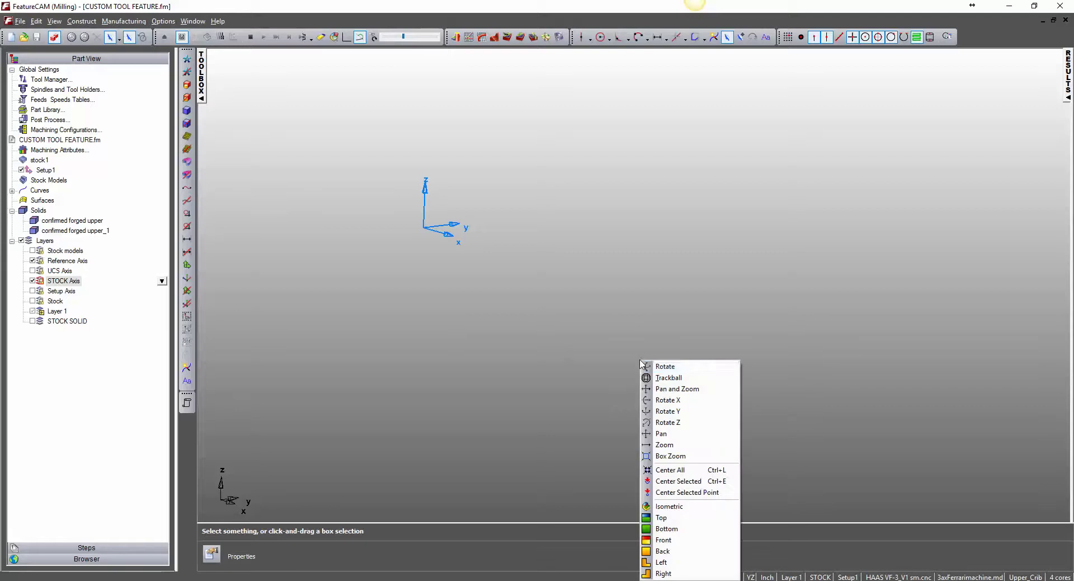
pyautogui.click(679, 540)
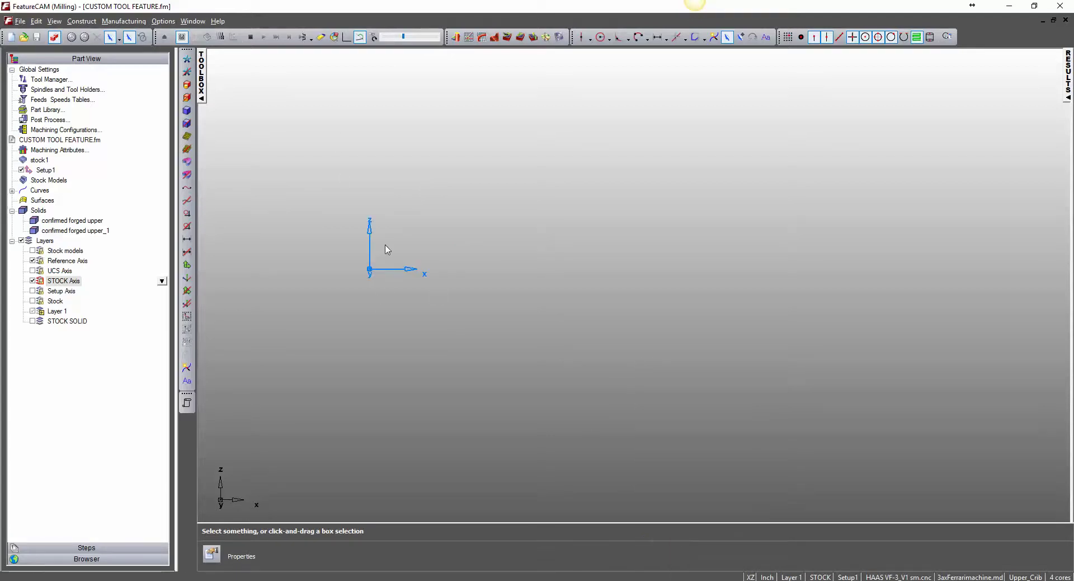
pyautogui.keyDown('shift'); pyautogui.moveTo(385, 245); pyautogui.dragTo(526, 384, button='middle'); pyautogui.keyUp('shift')
# - Sort TOOLING by Date modified newest-first and drag ch t slot fc.X_T onto FeatureCAM
pyautogui.moveTo(261, 580)
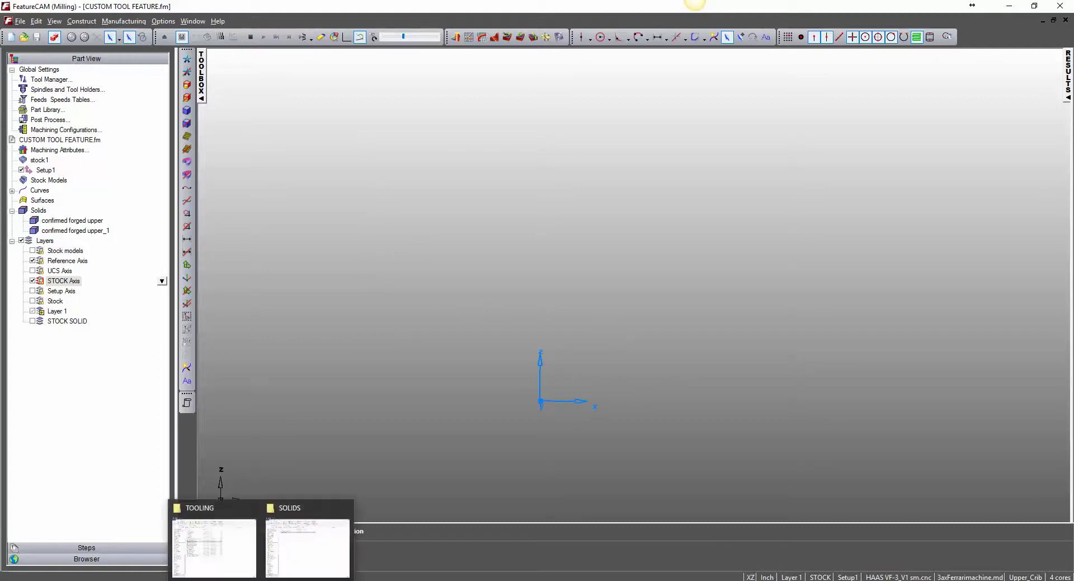
pyautogui.click(247, 575)
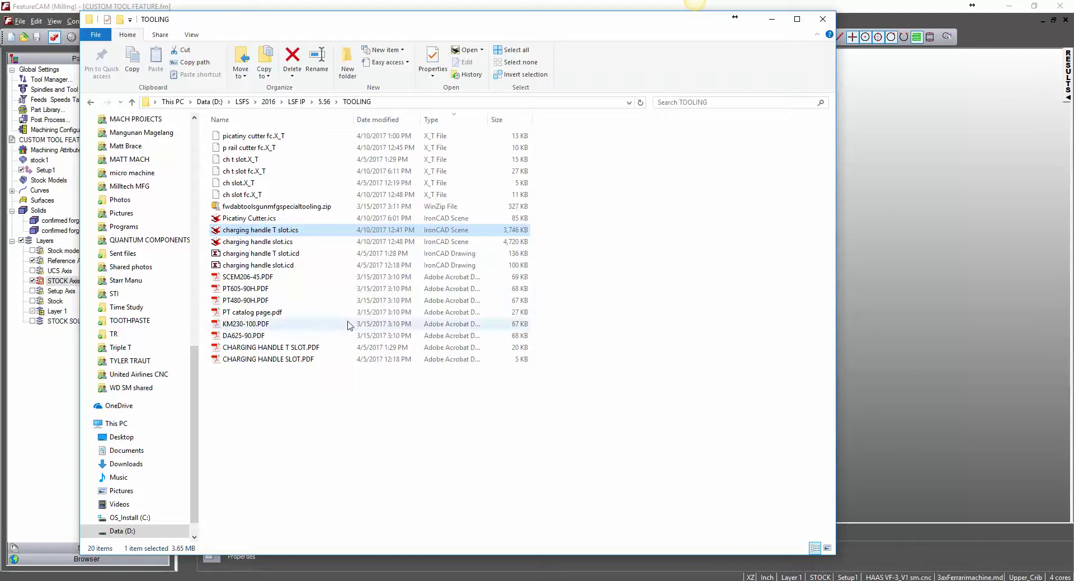
pyautogui.click(362, 120)
pyautogui.click(363, 120)
pyautogui.click(362, 120)
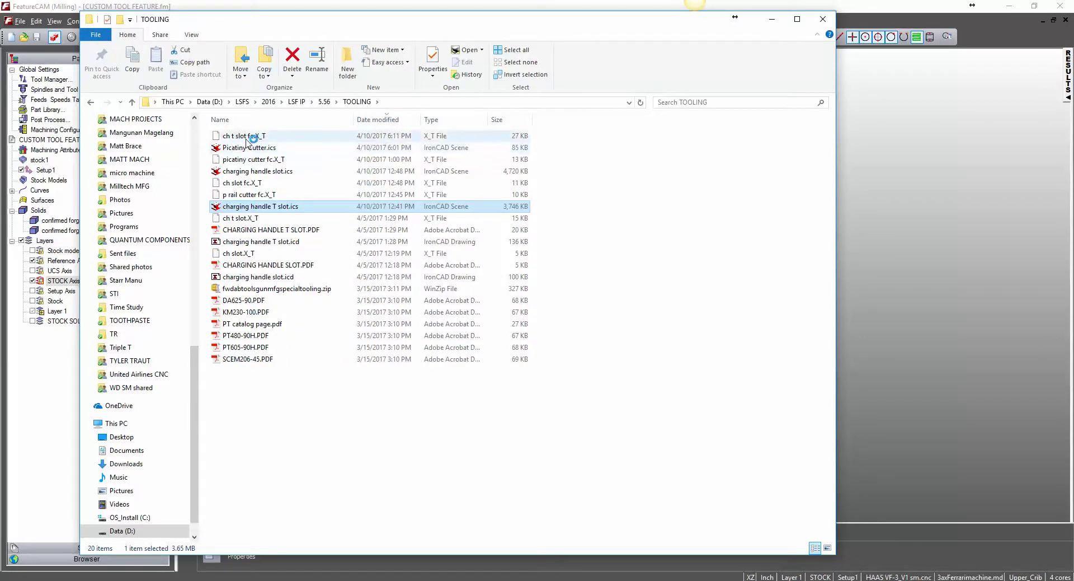
pyautogui.moveTo(246, 140); pyautogui.dragTo(883, 245)
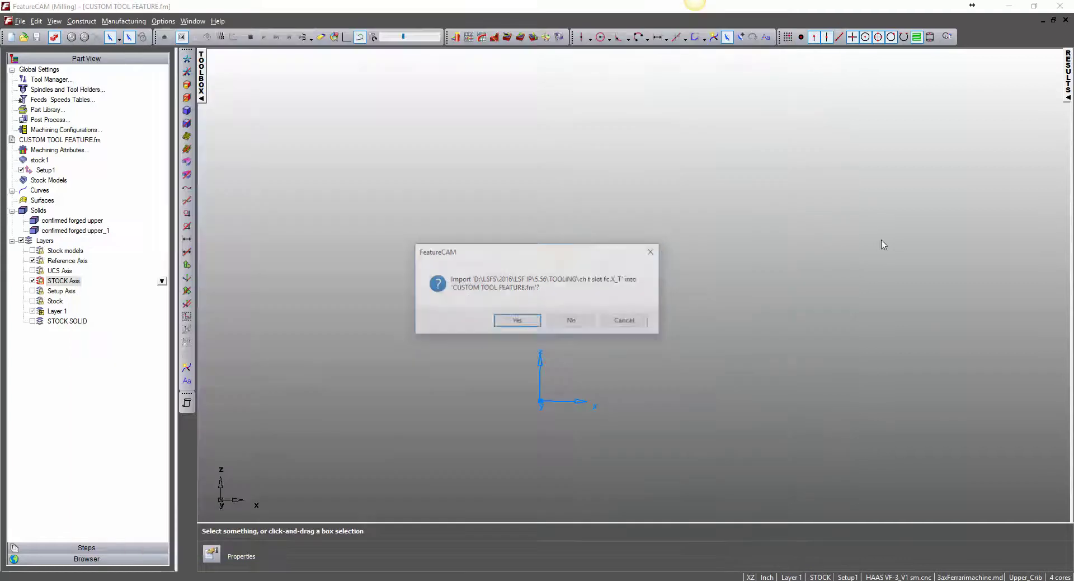
# - Import ch t slot fc.X_T with data accepted 'as is', not reusing alignment, then zoom out
pyautogui.click(518, 322)
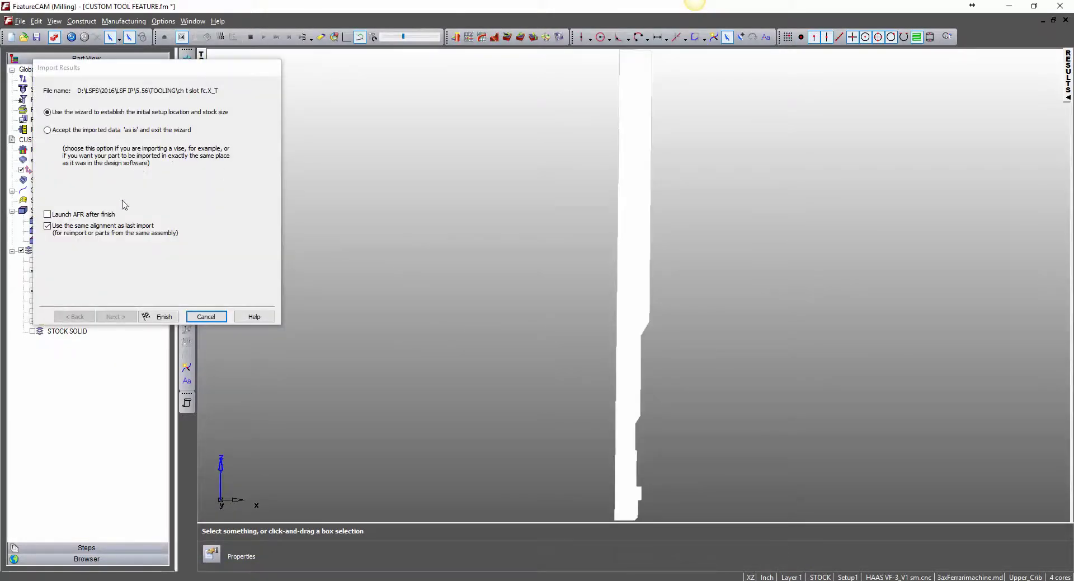
pyautogui.click(56, 228)
pyautogui.click(47, 130)
pyautogui.click(161, 316)
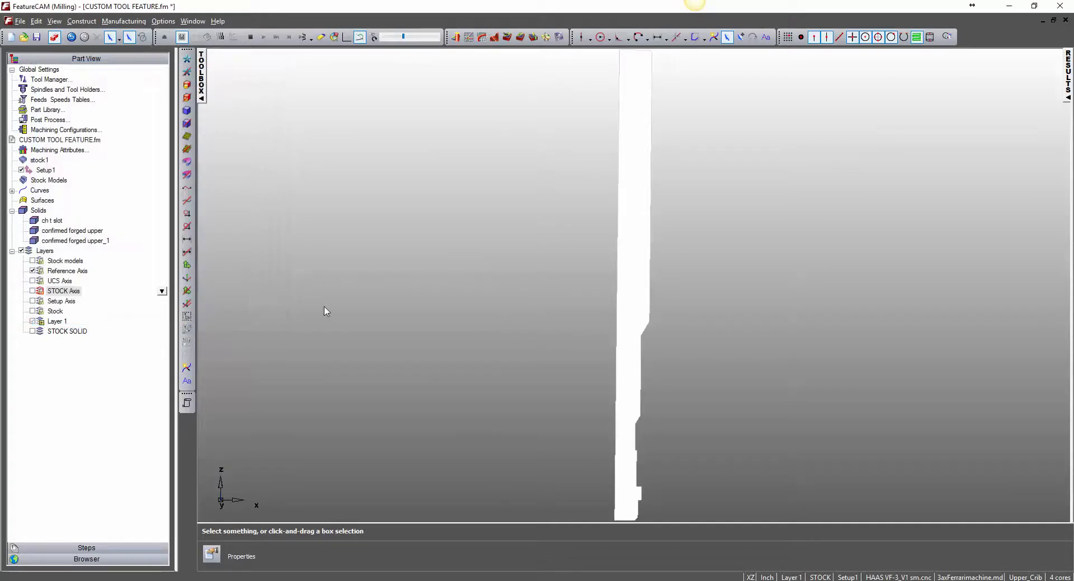
pyautogui.scroll(-8, 368, 309)
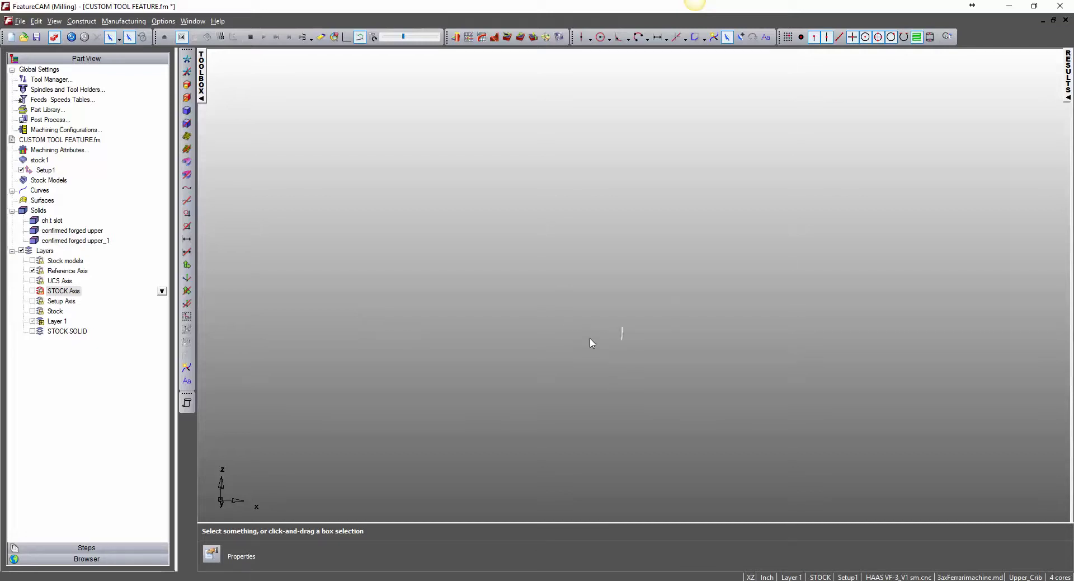
# - Move the ch t slot solid, using the cutter's bottom end as the start point
pyautogui.click(58, 222)
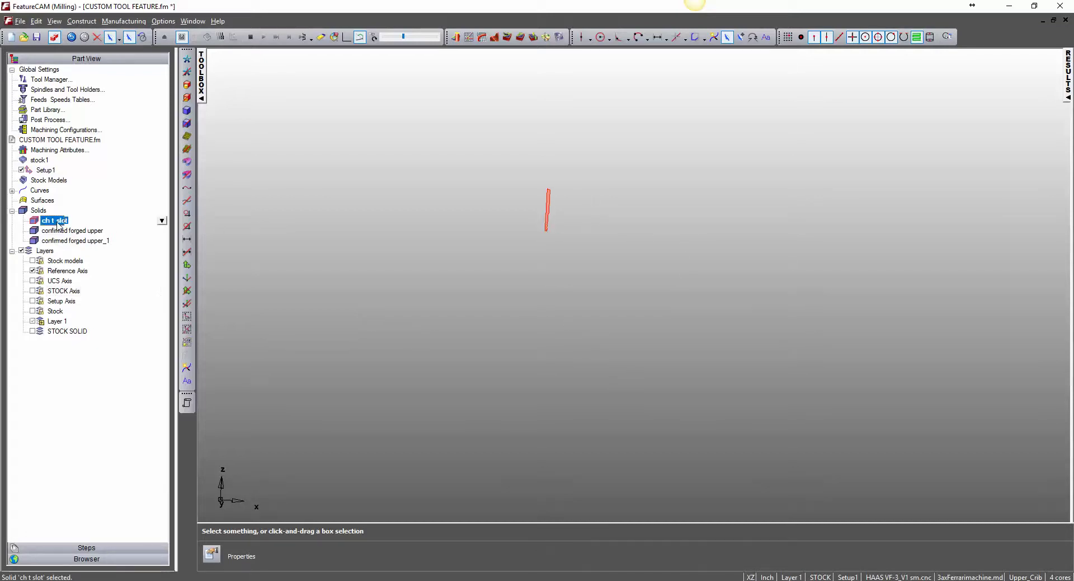
pyautogui.click(141, 37)
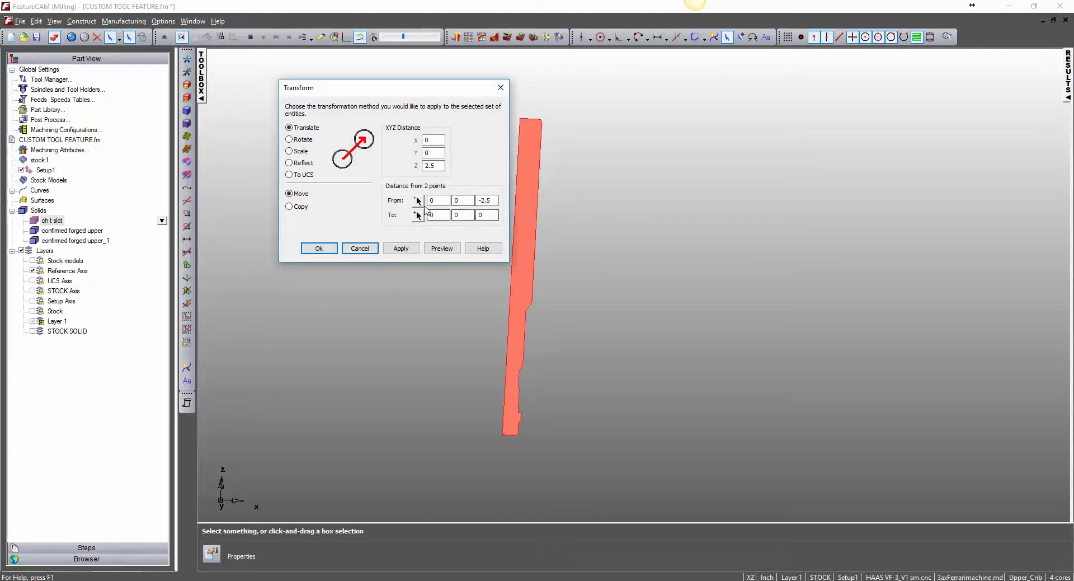
pyautogui.click(418, 201)
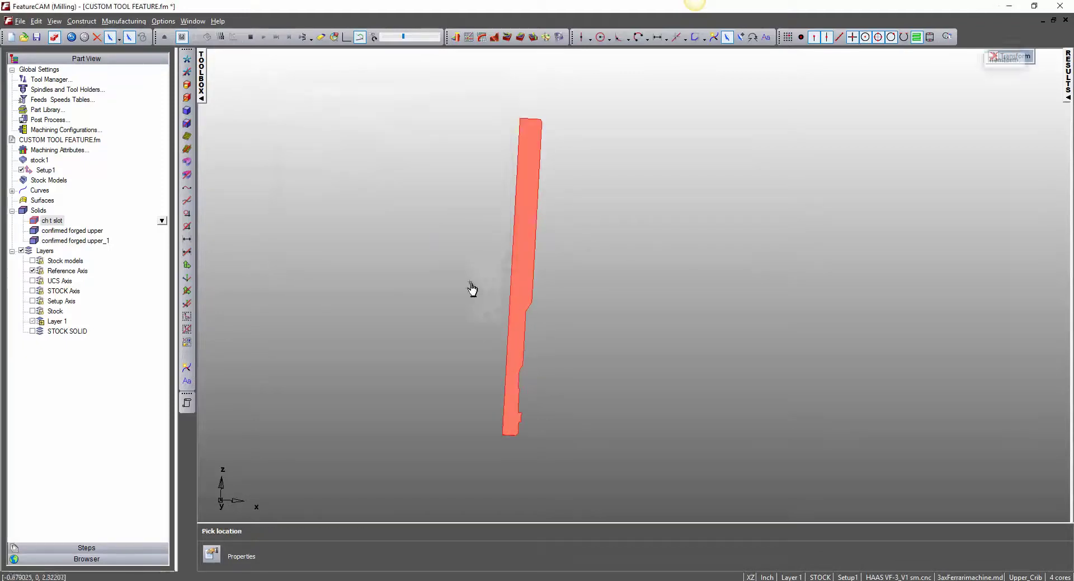
pyautogui.click(512, 429)
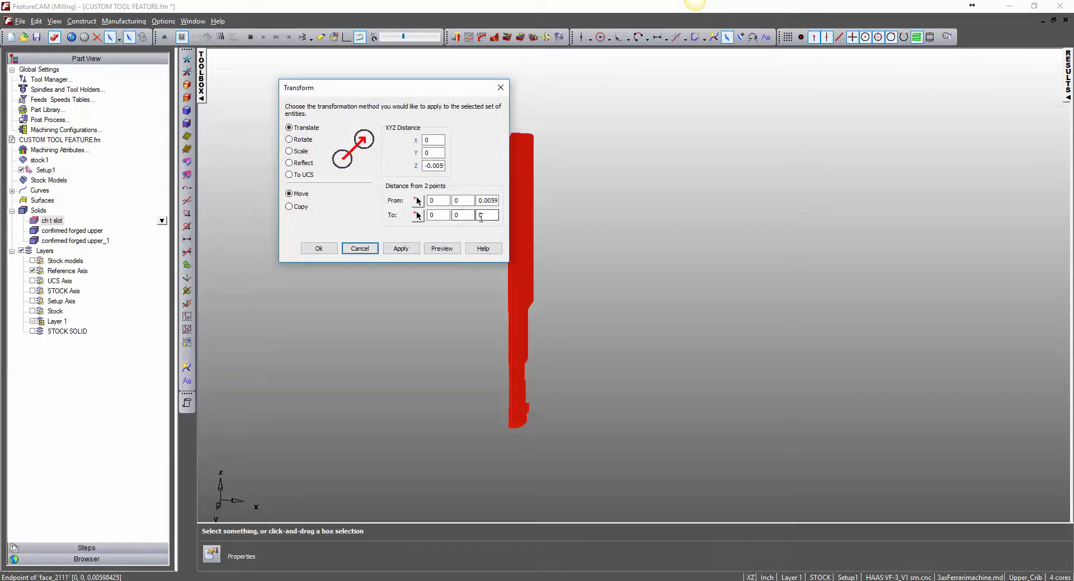
pyautogui.click(408, 252)
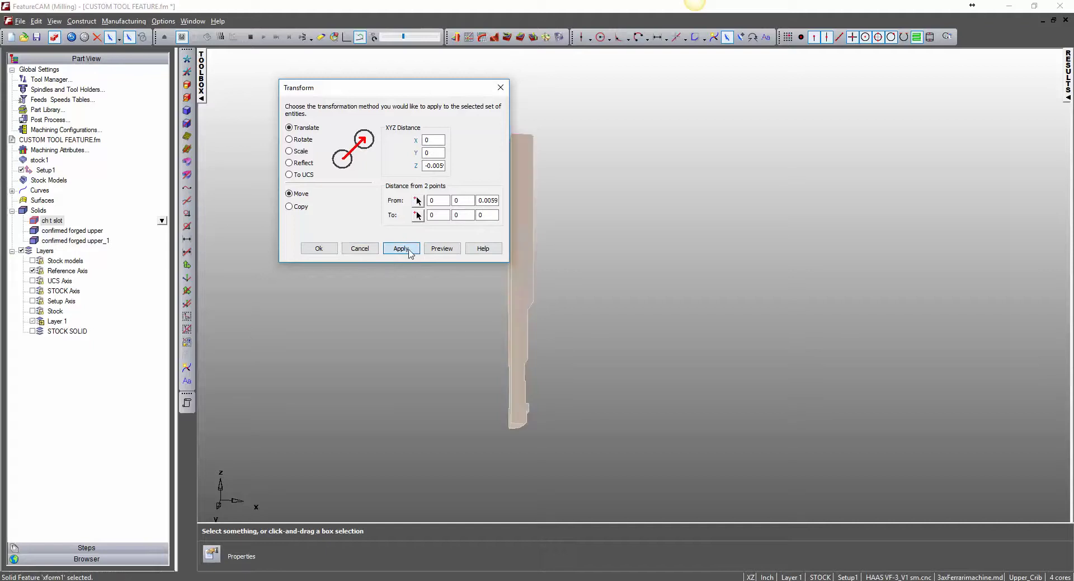
pyautogui.click(320, 247)
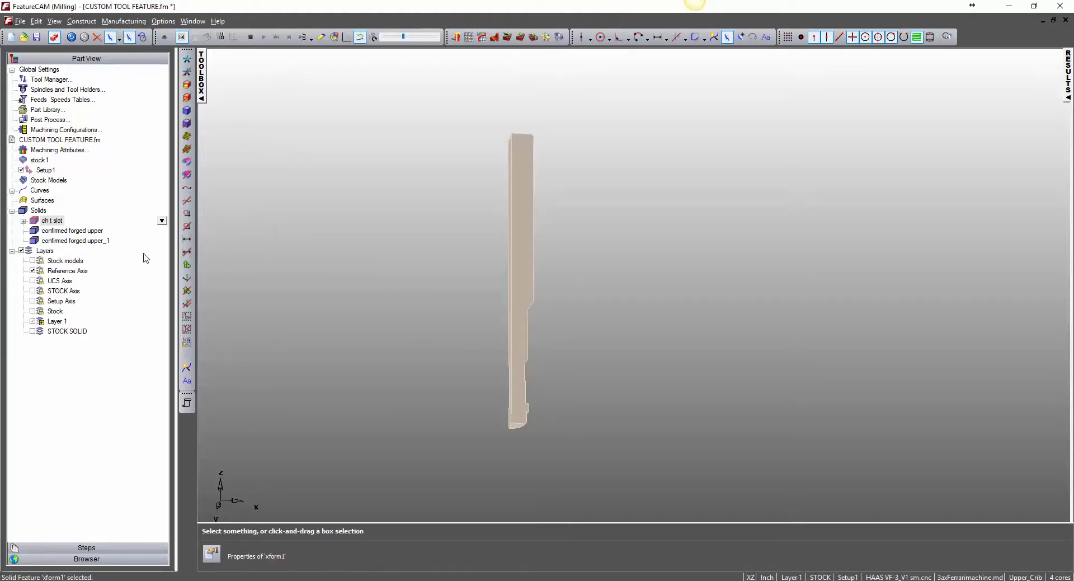
# - Turn on the STOCK axis layer and view the part from the top
pyautogui.click(32, 291)
pyautogui.click(455, 357)
pyautogui.hotkey('ctrl', 't')
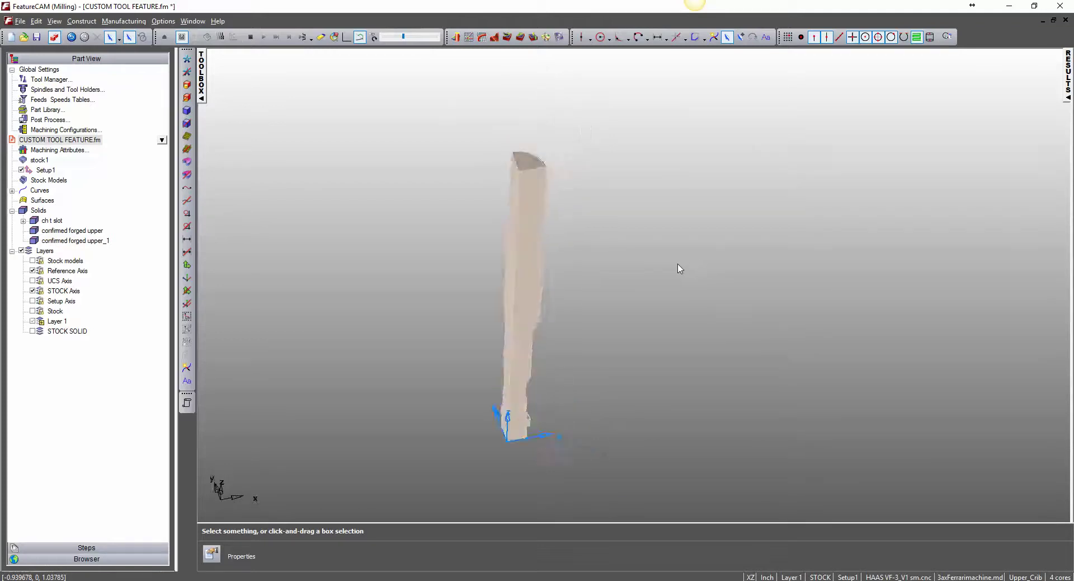
# - Switch to the front view and use the horizontal and vertical line tools
pyautogui.rightClick(658, 248)
pyautogui.click(683, 428)
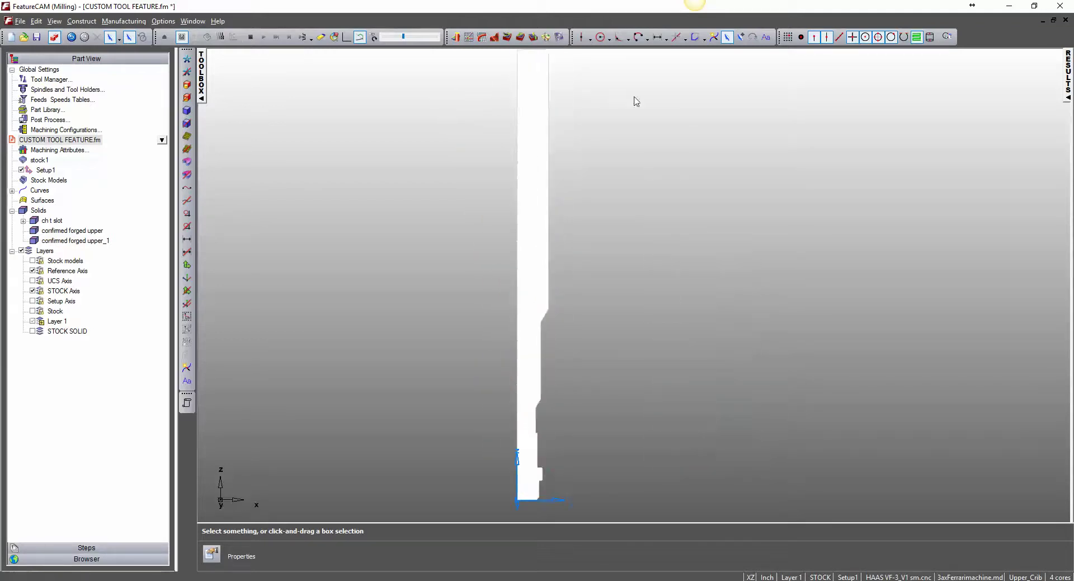
pyautogui.click(589, 38)
pyautogui.click(606, 74)
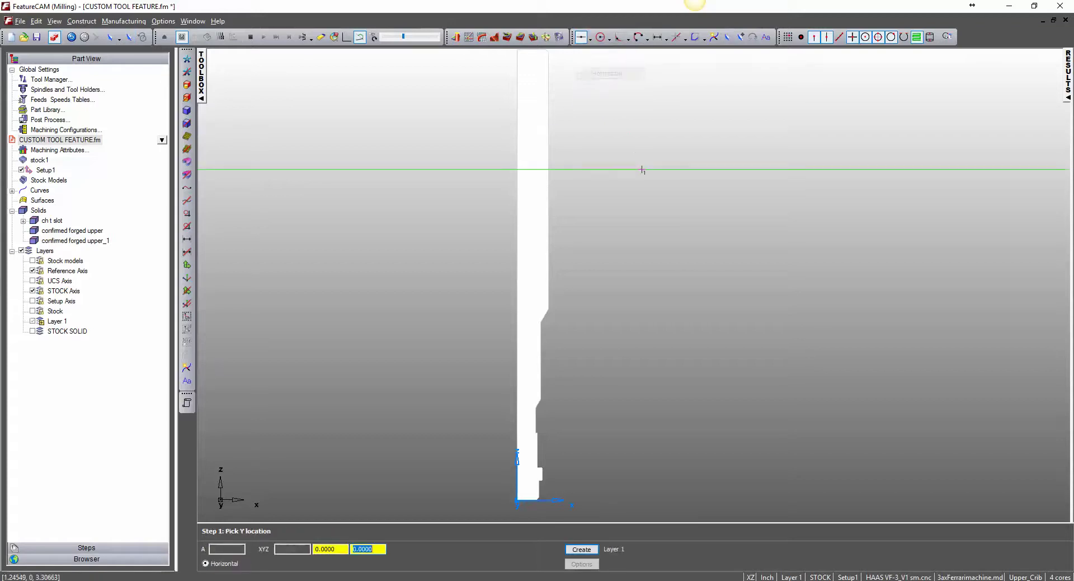
pyautogui.click(591, 40)
pyautogui.click(585, 85)
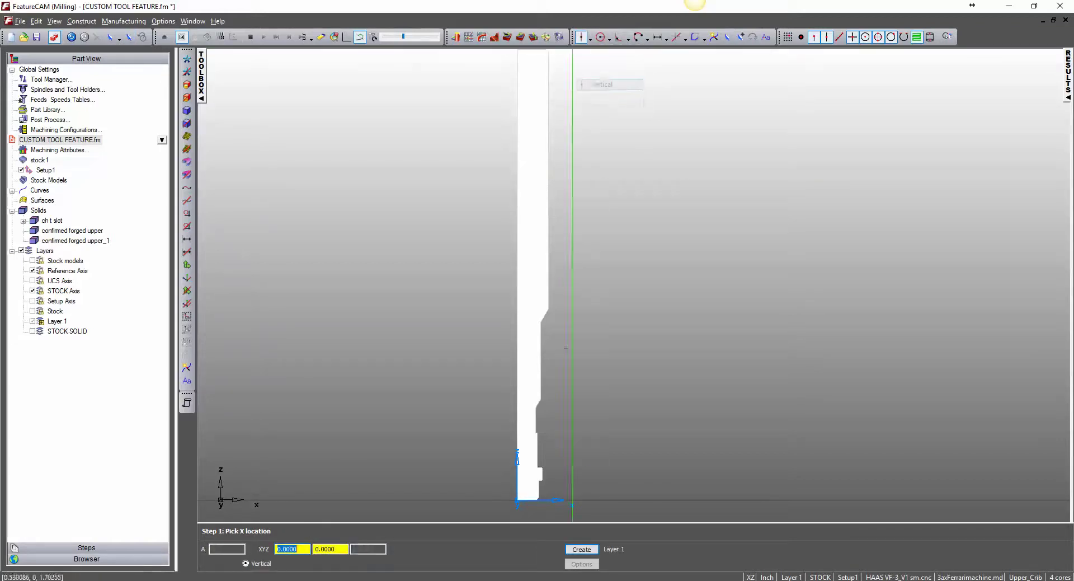
# - Box-select and delete the horizontal and two vertical construction lines, then return to isometric view
pyautogui.scroll(5, 538, 491)
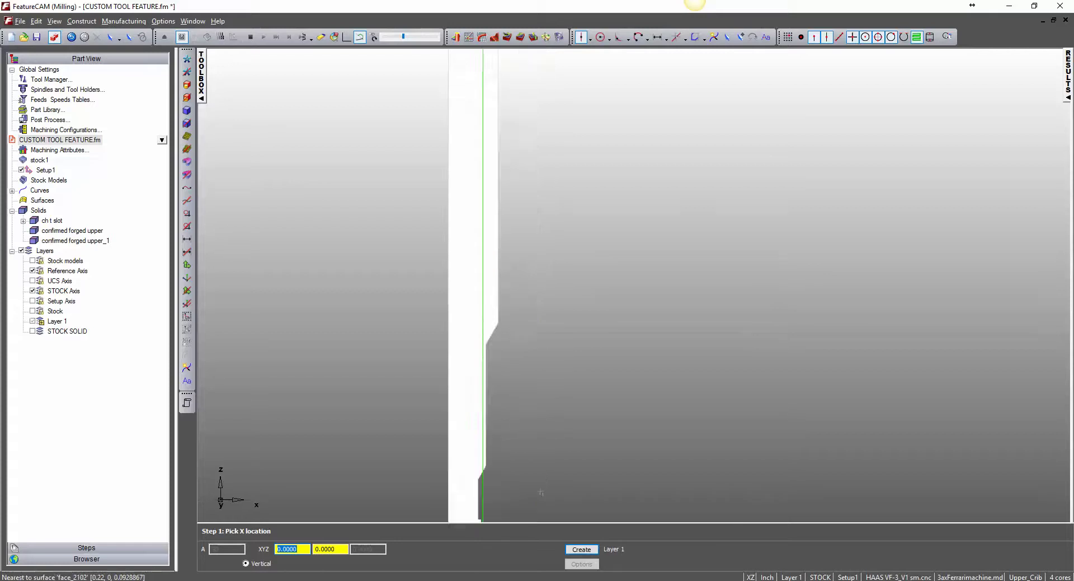
pyautogui.scroll(-1, 520, 484)
pyautogui.scroll(3, 519, 483)
pyautogui.scroll(-4, 518, 481)
pyautogui.scroll(5, 612, 431)
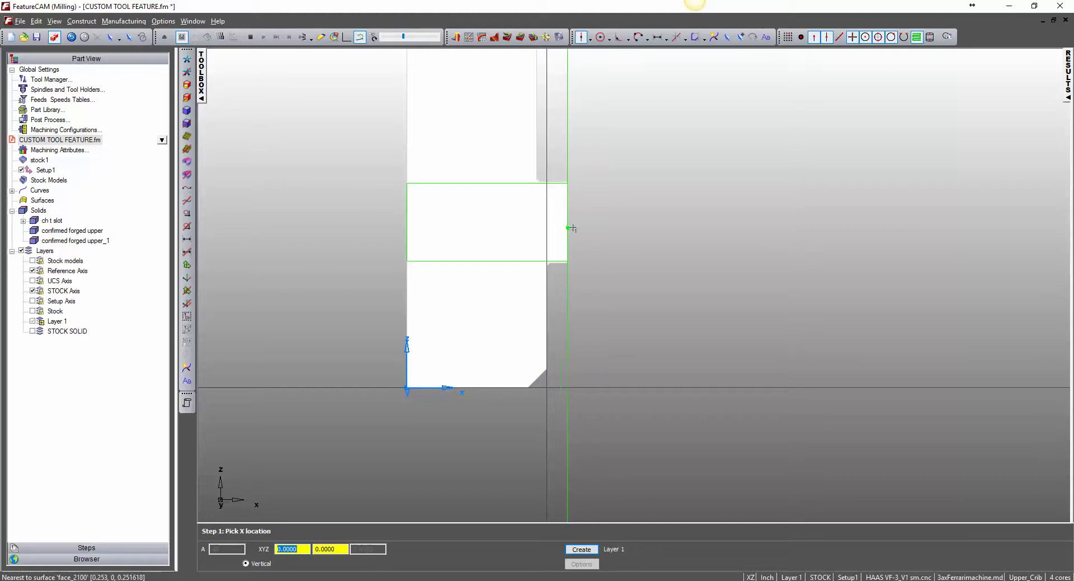
pyautogui.scroll(-5, 671, 224)
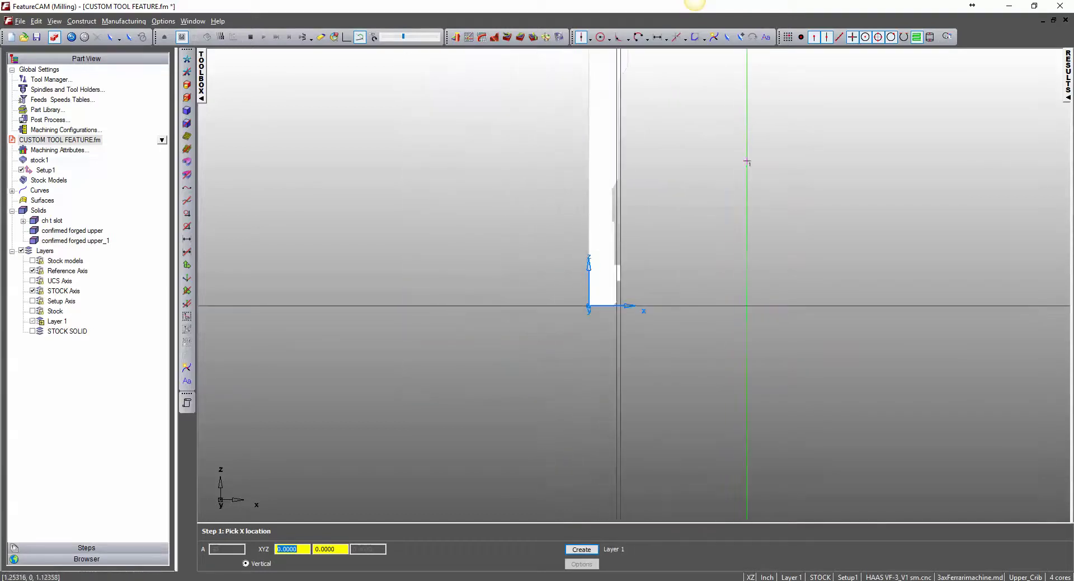
pyautogui.click(738, 38)
pyautogui.moveTo(469, 239)
pyautogui.mouseDown()
pyautogui.moveTo(598, 382)
pyautogui.moveTo(783, 314)
pyautogui.mouseUp()
pyautogui.press('Delete')
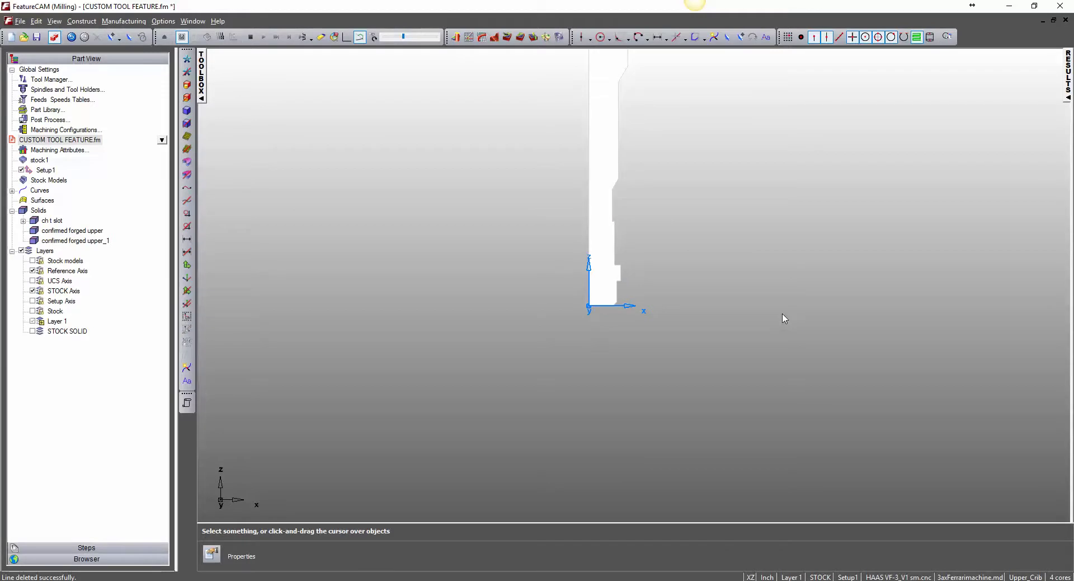
pyautogui.press('Right')
pyautogui.press('Right')
pyautogui.press('Right')
pyautogui.press('Right')
pyautogui.press('Right')
pyautogui.press('Right')
pyautogui.press('Right')
pyautogui.press('Right')
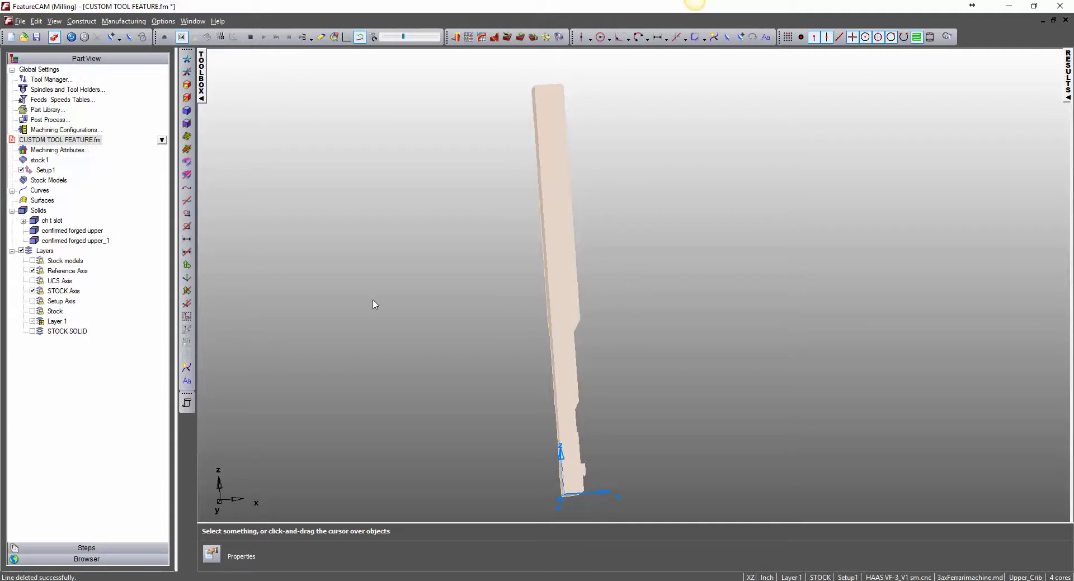
# - Start curve5 with Curve from surface > Surface Edges and begin picking edges on the ch t slot solid
pyautogui.click(187, 371)
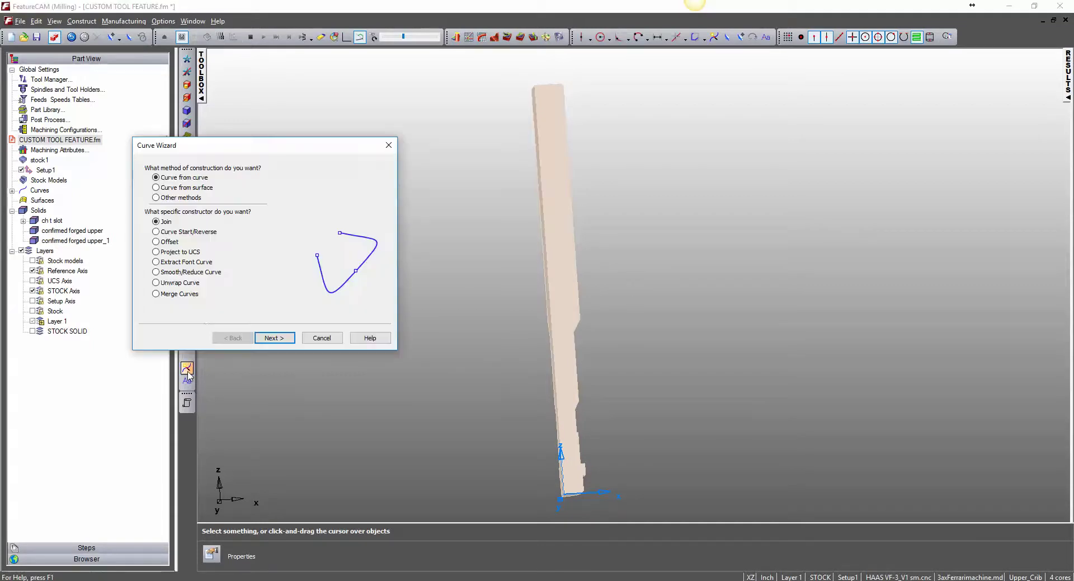
pyautogui.click(183, 191)
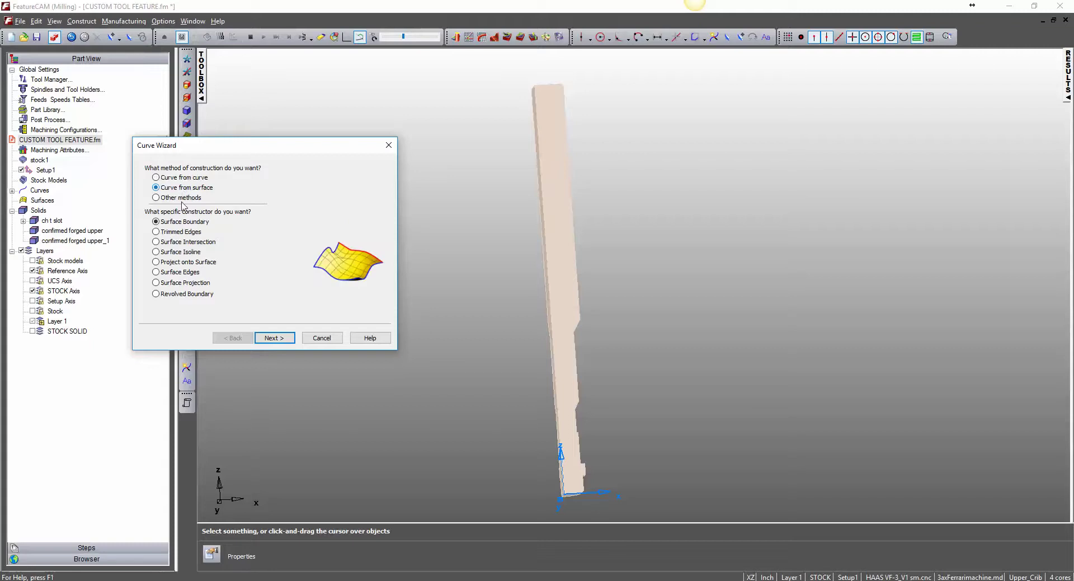
pyautogui.click(181, 273)
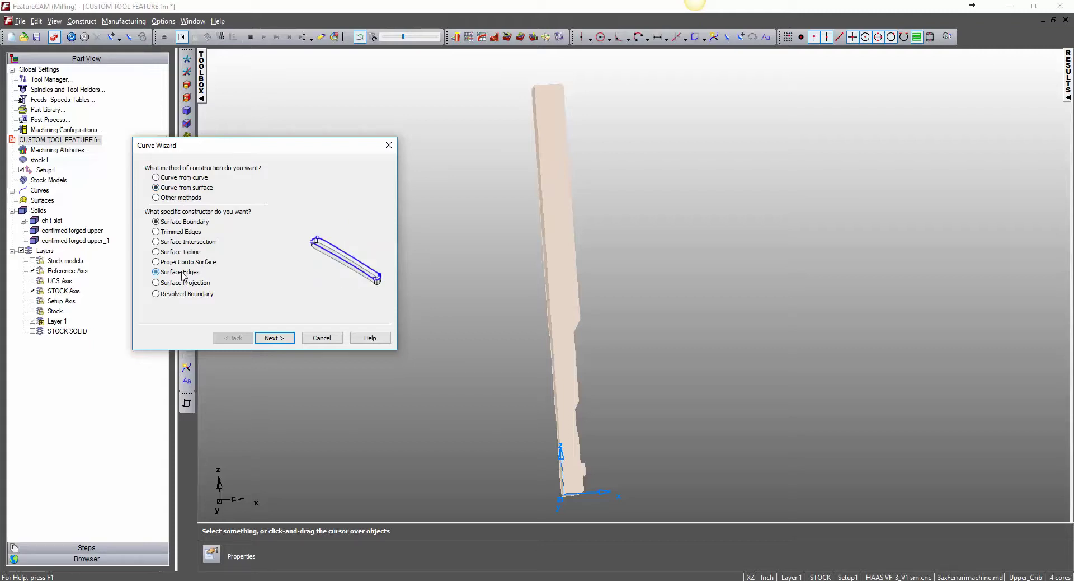
pyautogui.click(280, 342)
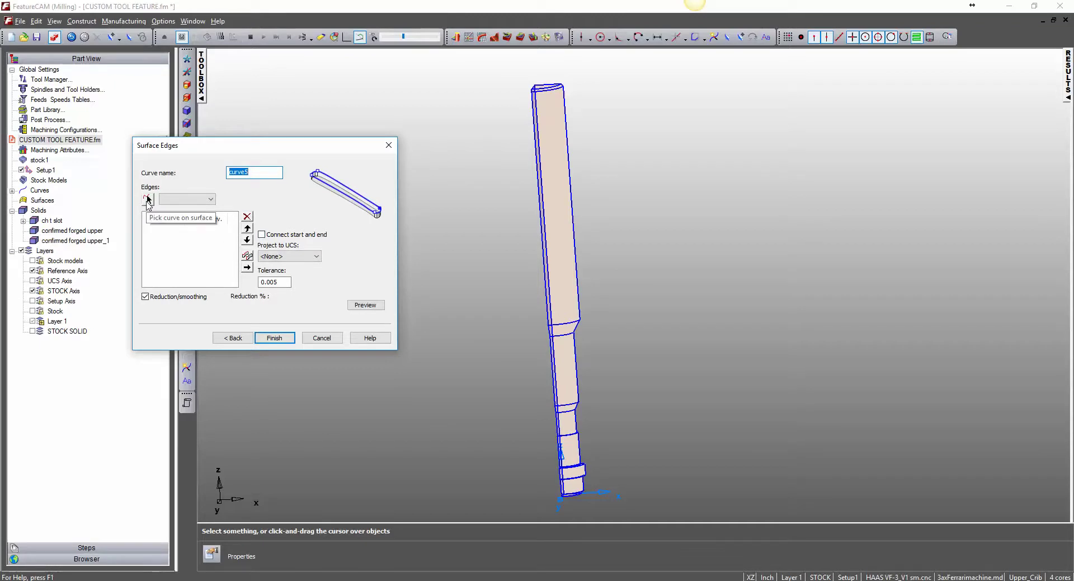
pyautogui.click(148, 199)
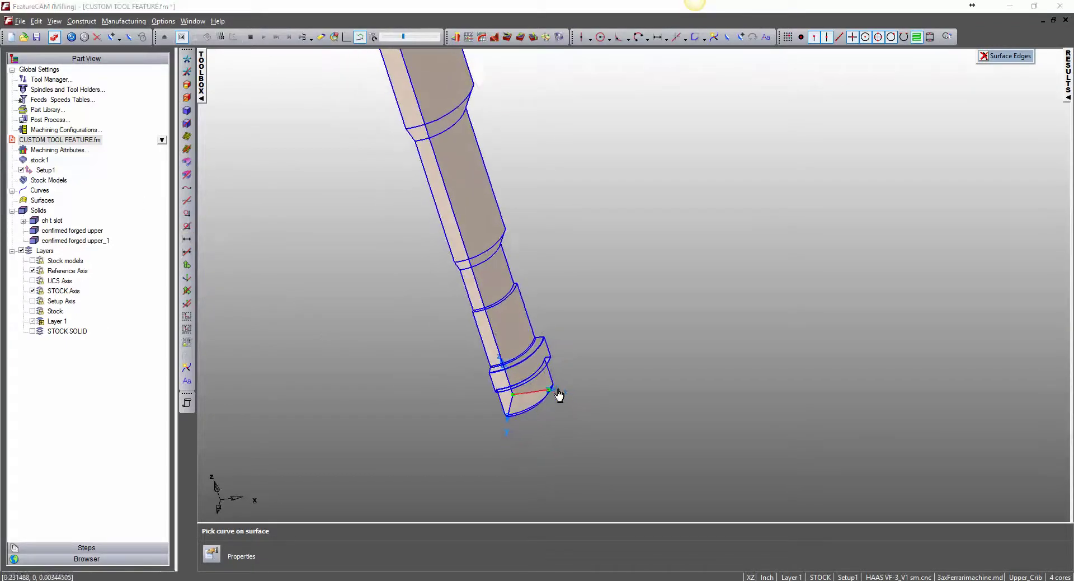
# - Pick the starting edge at the part's tip, choosing the first candidate face
pyautogui.click(553, 391)
pyautogui.click(615, 444)
pyautogui.click(610, 454)
pyautogui.click(605, 445)
pyautogui.click(598, 436)
pyautogui.click(660, 423)
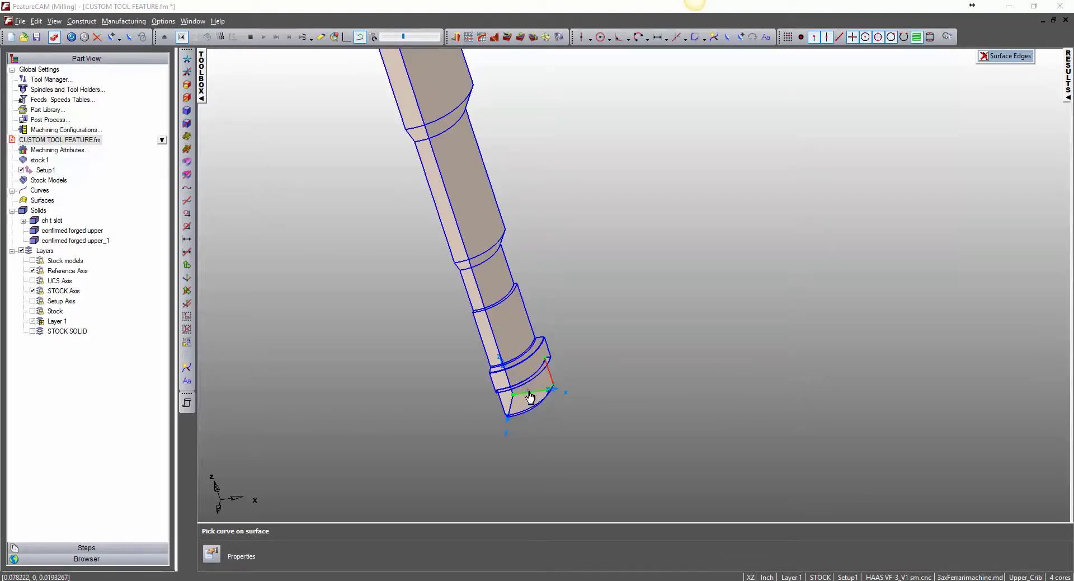
# - Add the long curve, top corner edge, short corner edge and long right edge to the chain
pyautogui.scroll(5, 531, 396)
pyautogui.scroll(3, 578, 346)
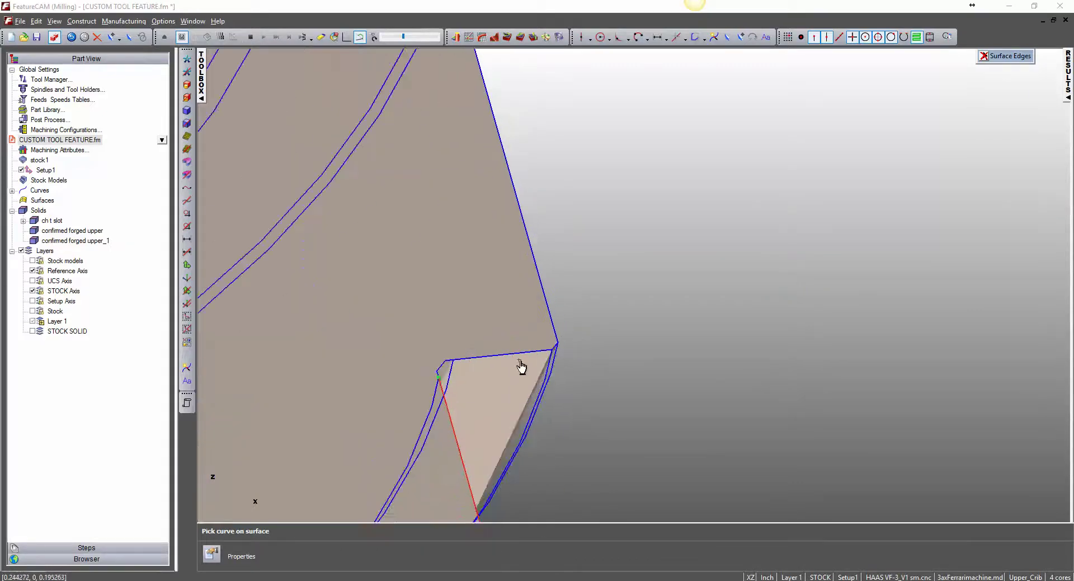
pyautogui.scroll(3, 436, 391)
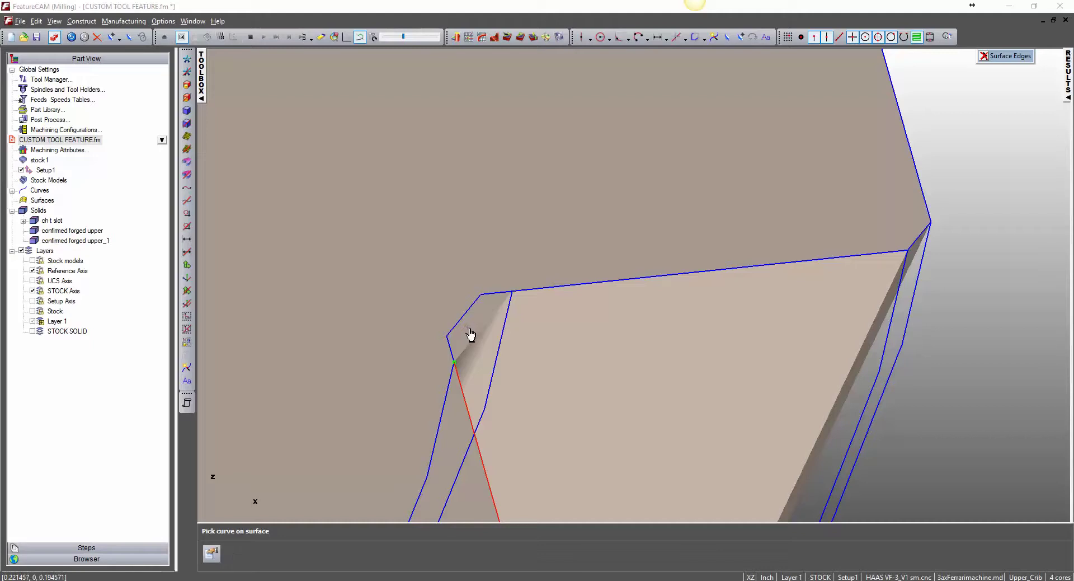
pyautogui.click(458, 335)
pyautogui.click(592, 288)
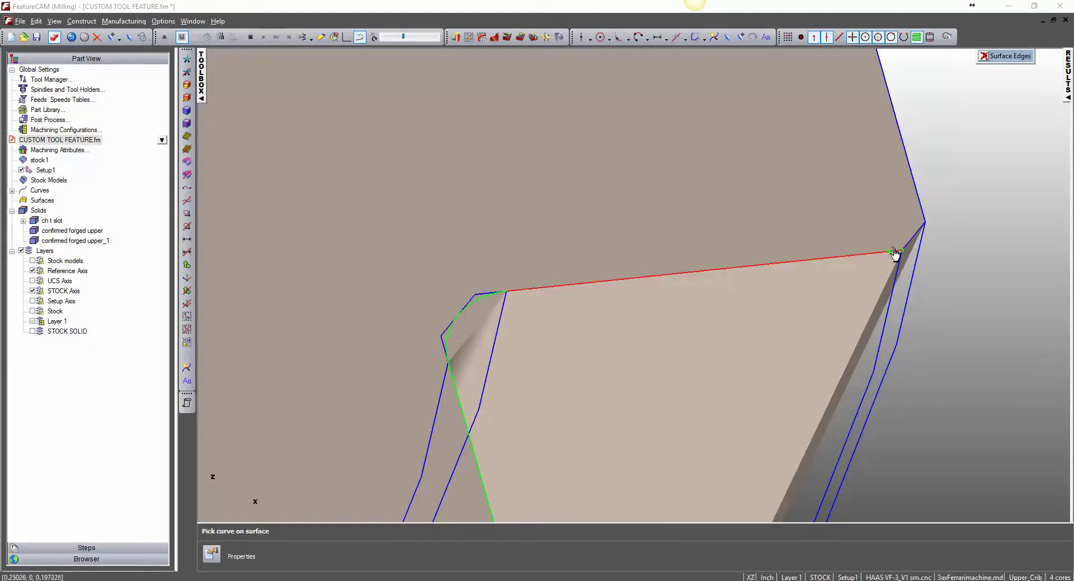
pyautogui.click(912, 239)
pyautogui.click(919, 200)
pyautogui.moveTo(918, 201); pyautogui.dragTo(829, 222, button='middle')
pyautogui.scroll(-2, 819, 236)
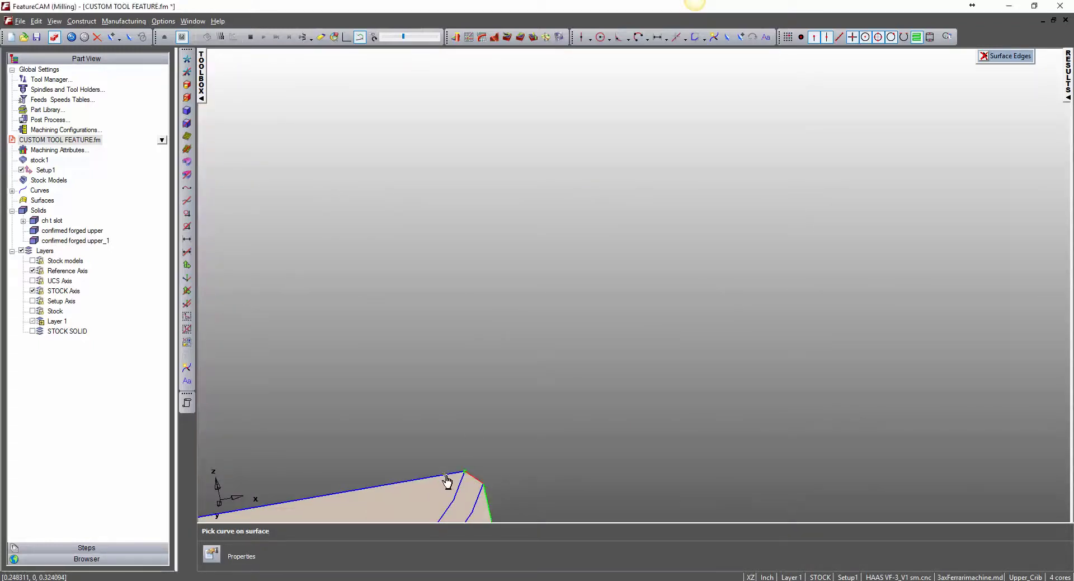
pyautogui.scroll(5, 447, 481)
# - Add the long surface edge, the short top edge and the next long edge
pyautogui.click(491, 426)
pyautogui.moveTo(457, 339); pyautogui.dragTo(586, 334, button='middle')
pyautogui.moveTo(588, 193); pyautogui.dragTo(592, 342, button='middle')
pyautogui.moveTo(571, 224); pyautogui.dragTo(592, 342, button='middle')
pyautogui.moveTo(565, 196); pyautogui.dragTo(592, 342, button='middle')
pyautogui.moveTo(510, 120); pyautogui.dragTo(549, 382, button='middle')
pyautogui.click(464, 395)
pyautogui.click(455, 371)
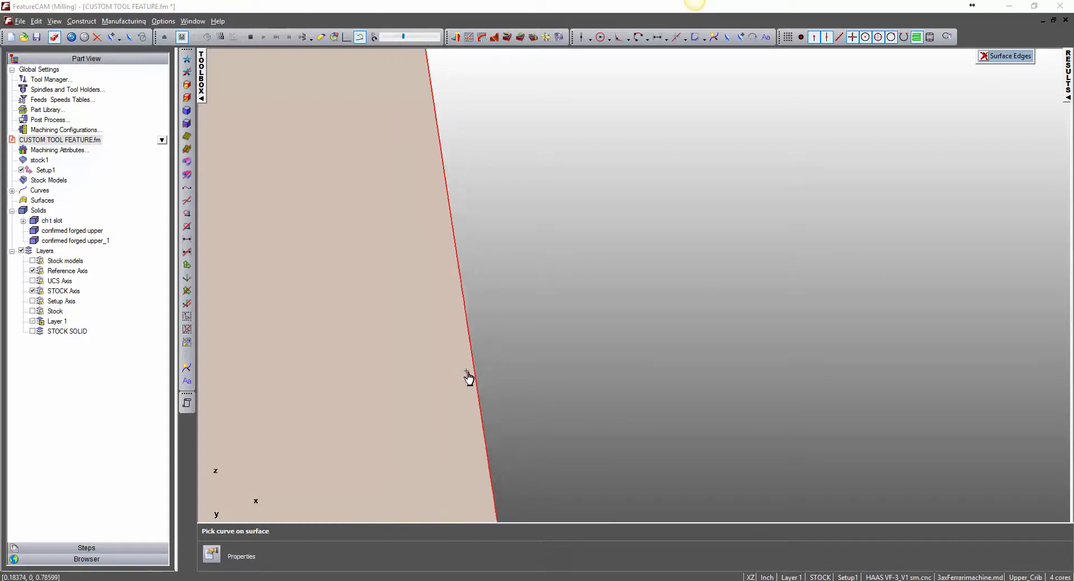
pyautogui.scroll(-5, 477, 372)
# - Pick the chamfer edge, the long edge above it and the long right edge
pyautogui.moveTo(499, 387); pyautogui.dragTo(599, 383, button='middle')
pyautogui.rightClick(621, 405)
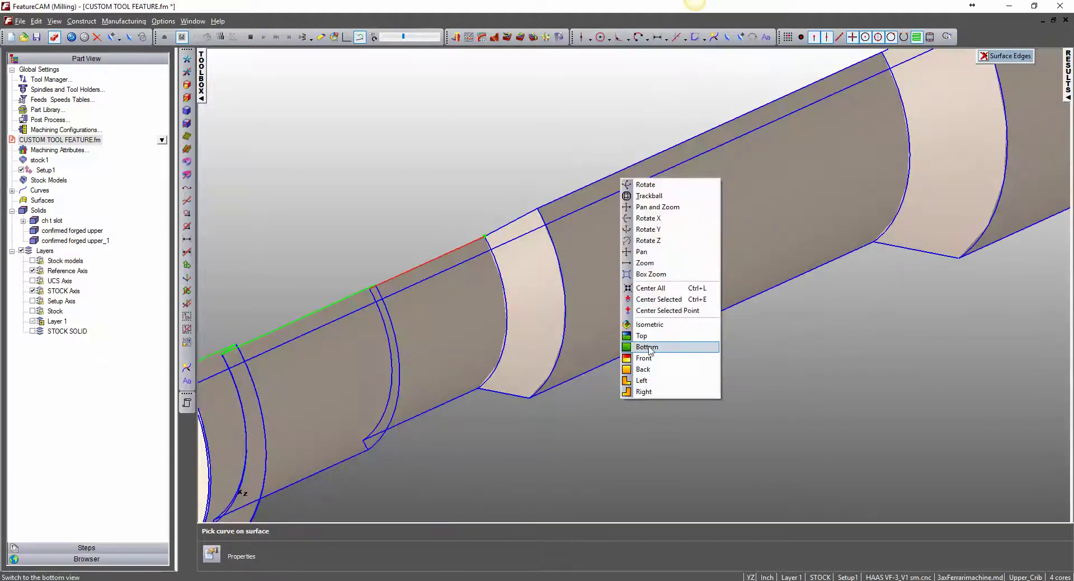
pyautogui.click(650, 361)
pyautogui.moveTo(654, 379); pyautogui.dragTo(654, 395, button='middle')
pyautogui.rightClick(654, 395)
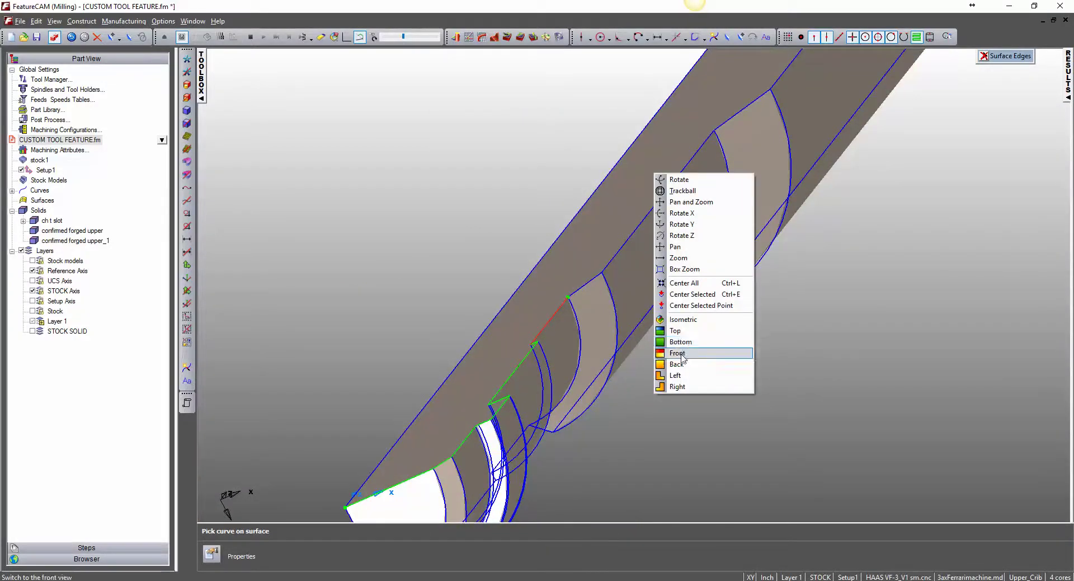
pyautogui.click(663, 353)
pyautogui.moveTo(577, 398); pyautogui.dragTo(581, 332, button='middle')
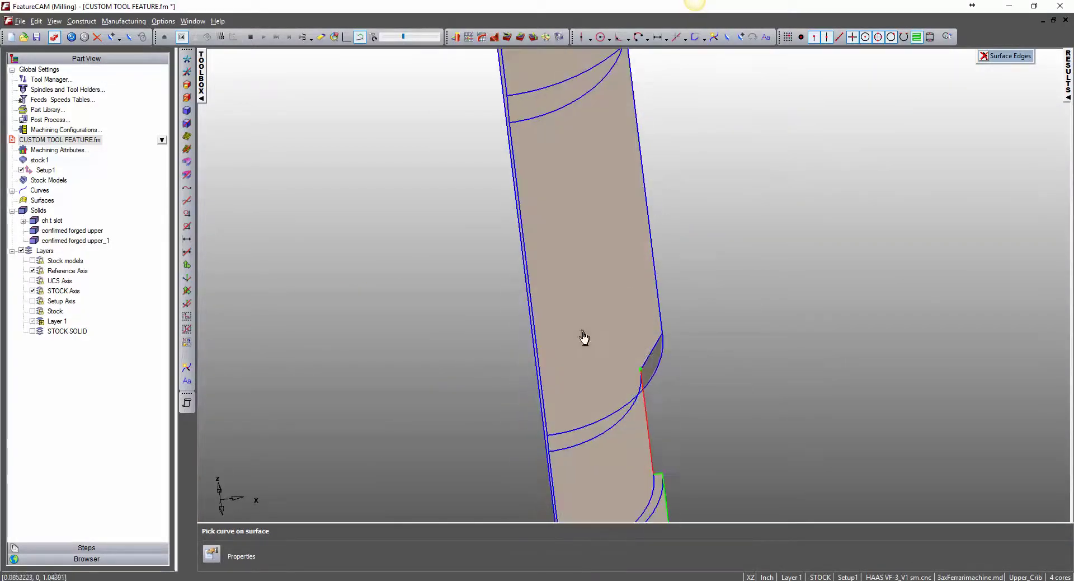
pyautogui.click(650, 354)
pyautogui.click(661, 319)
pyautogui.moveTo(678, 325); pyautogui.dragTo(710, 254, button='middle')
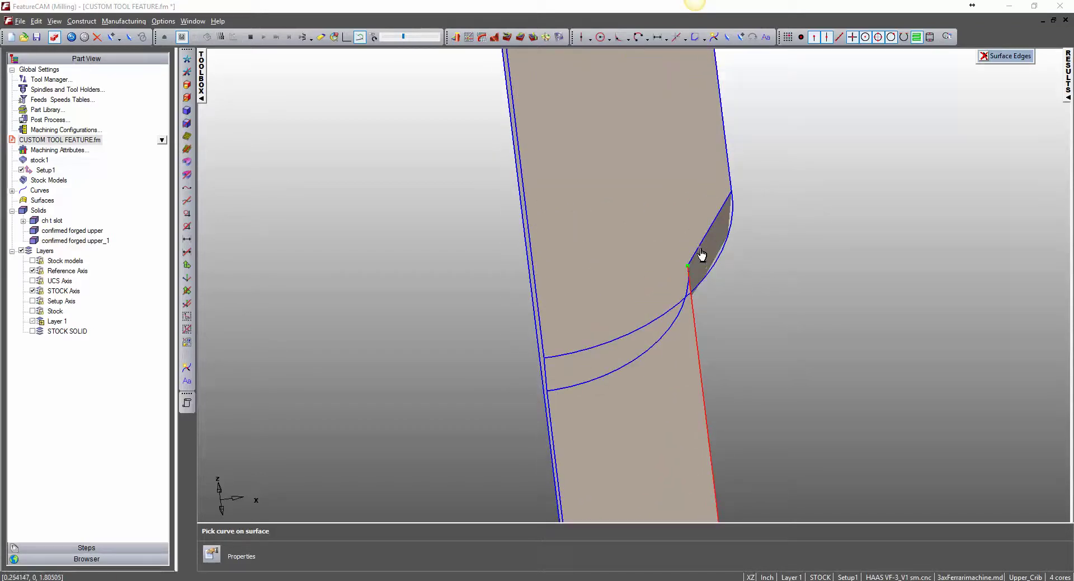
pyautogui.click(726, 157)
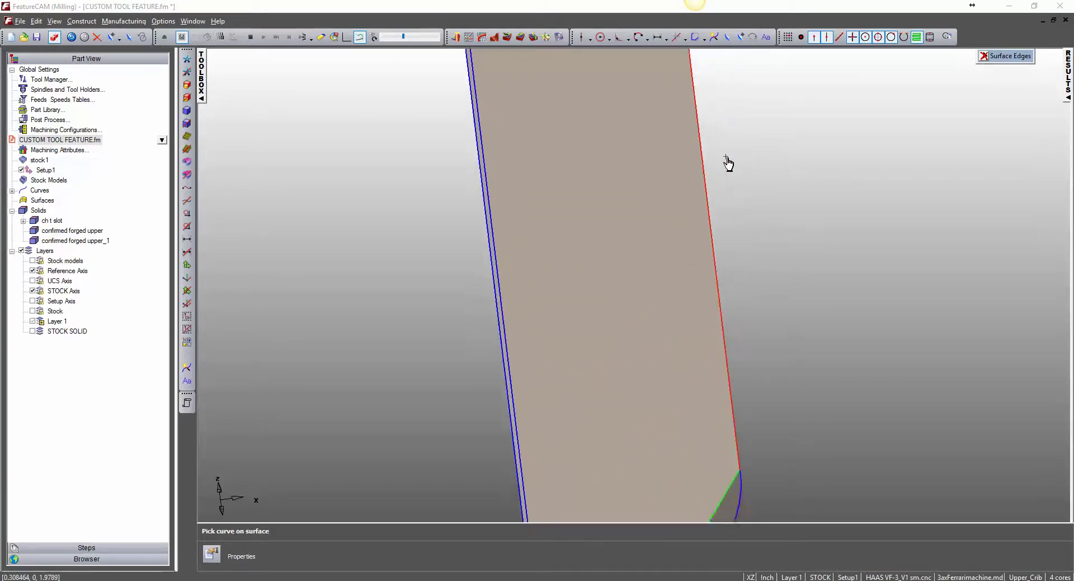
pyautogui.moveTo(726, 161); pyautogui.dragTo(737, 214, button='middle')
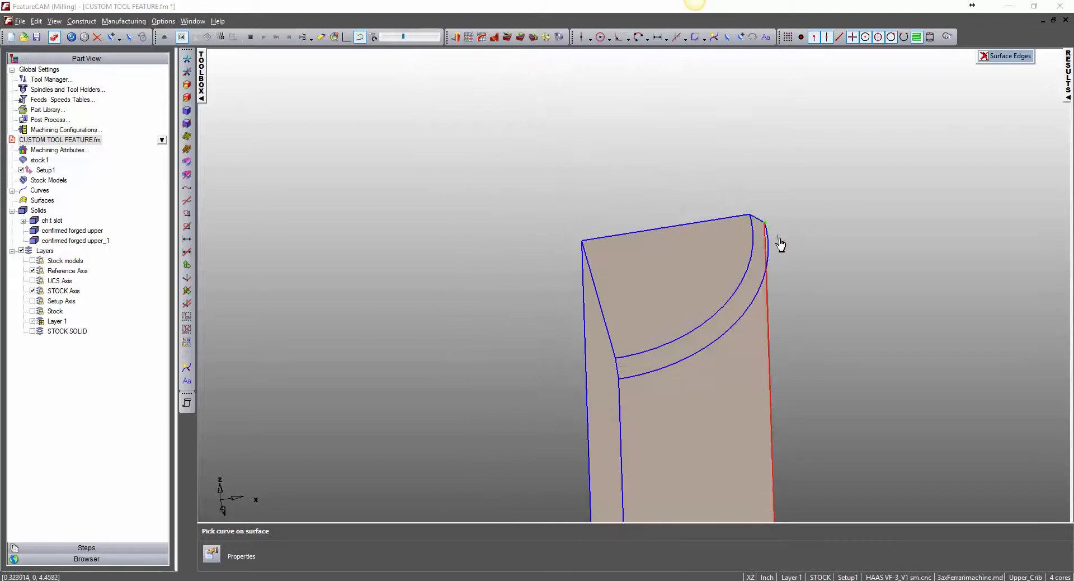
# - Add the part's right edge from the front view and finish picking edges
pyautogui.rightClick(793, 343)
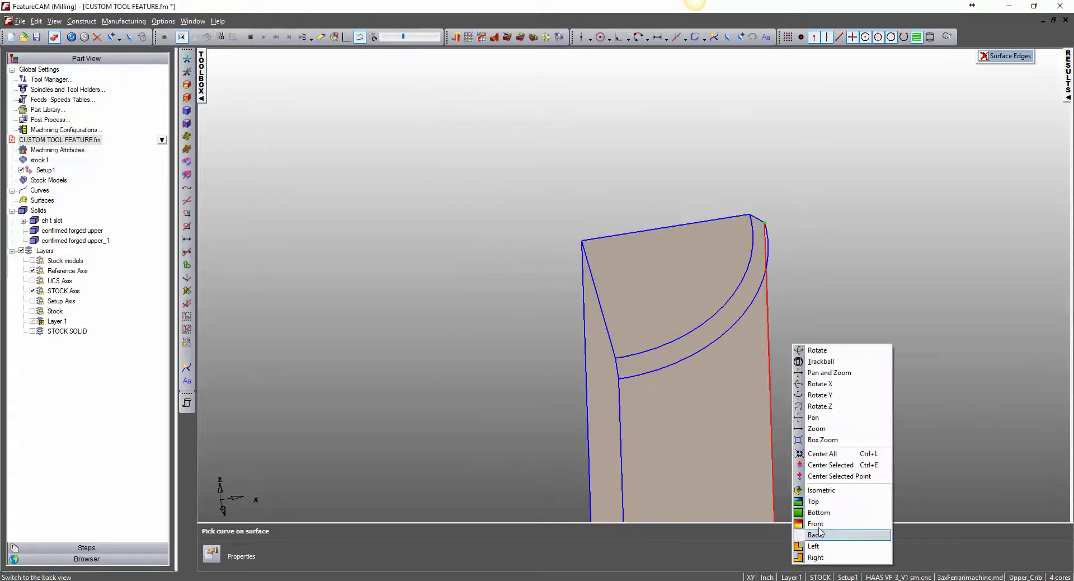
pyautogui.click(818, 524)
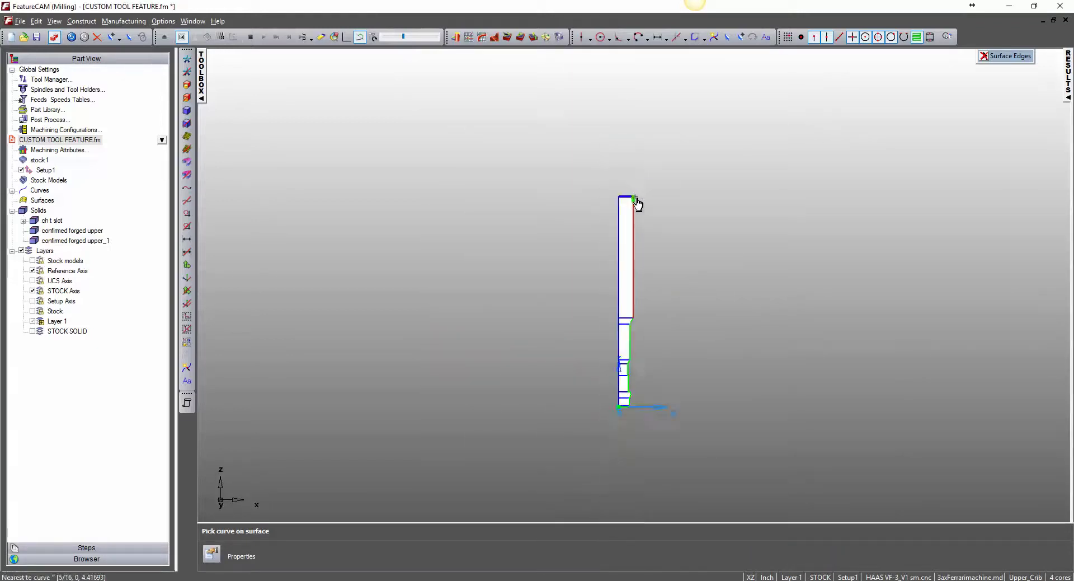
pyautogui.scroll(10, 636, 199)
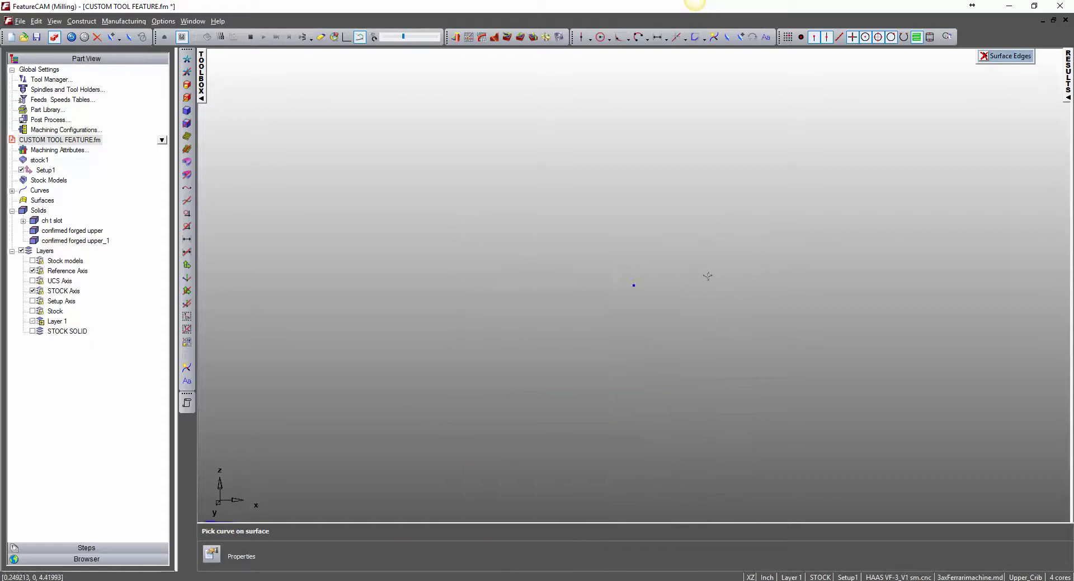
pyautogui.scroll(-5, 638, 415)
pyautogui.scroll(1, 537, 412)
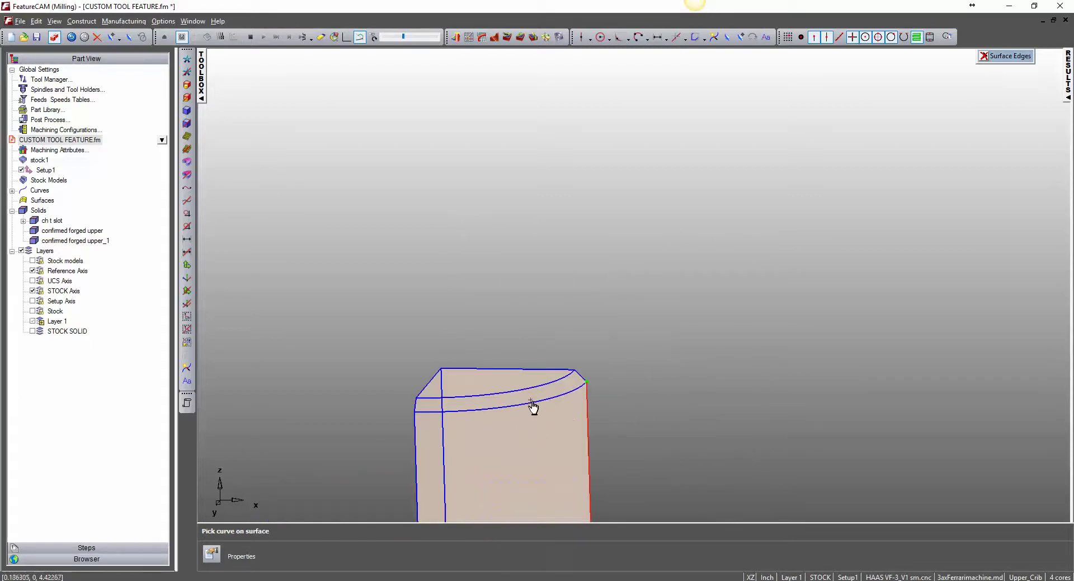
pyautogui.click(582, 382)
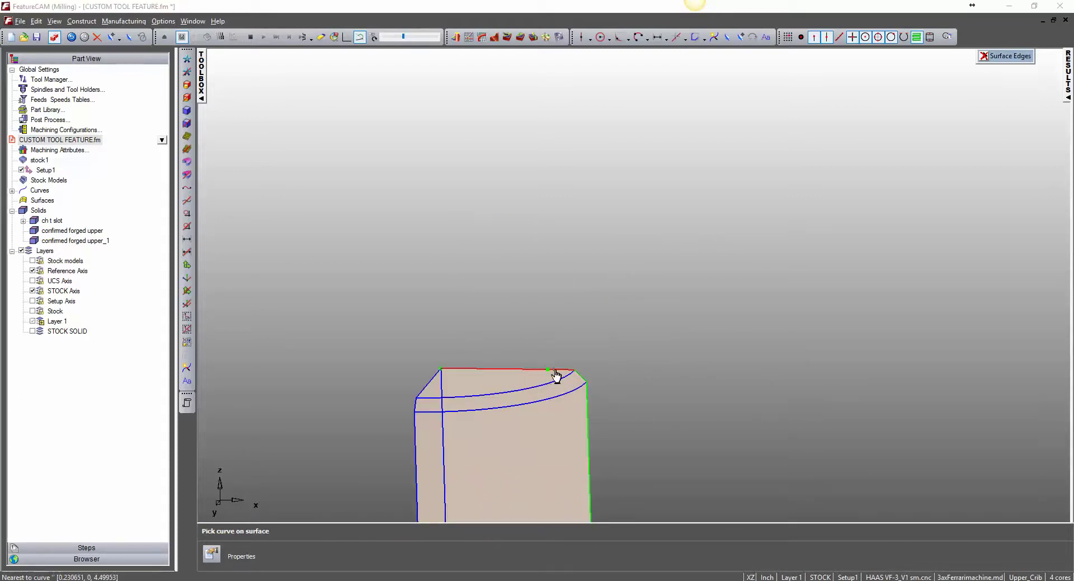
pyautogui.click(983, 56)
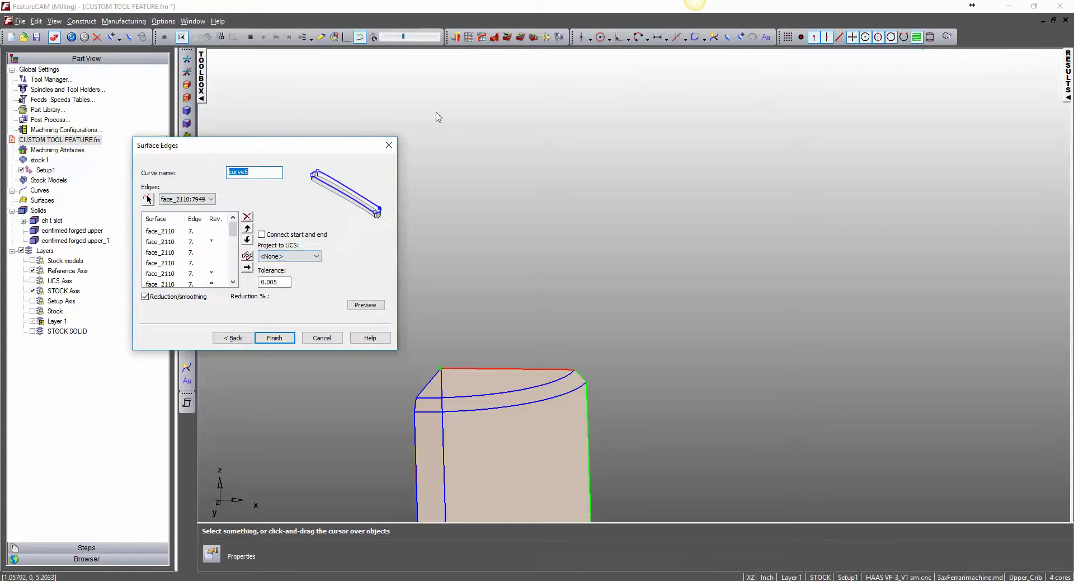
# - Finish curve5, view it from the front with solids hidden, and select it
pyautogui.click(274, 337)
pyautogui.rightClick(420, 305)
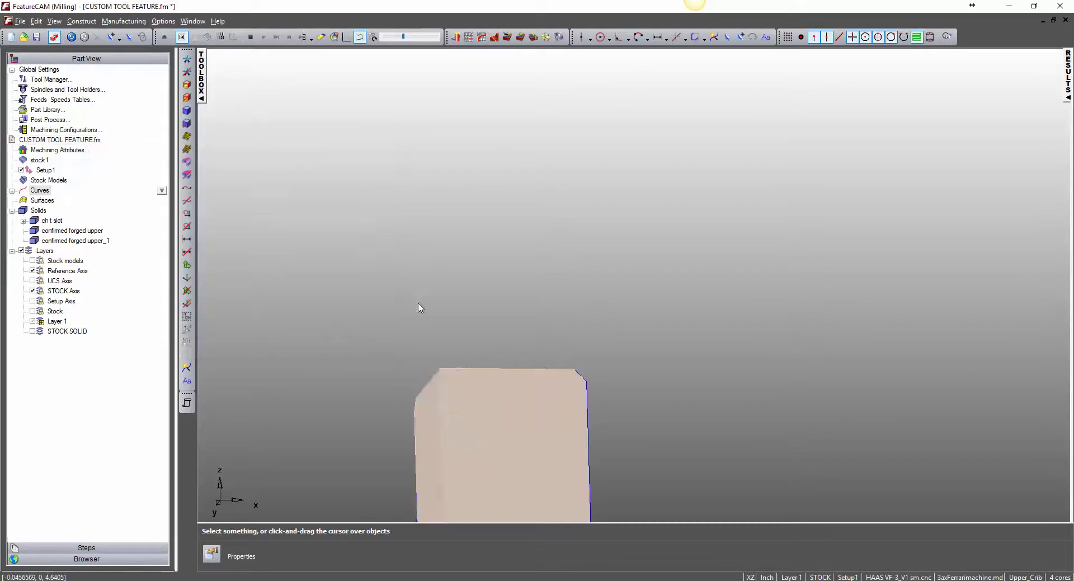
pyautogui.click(442, 483)
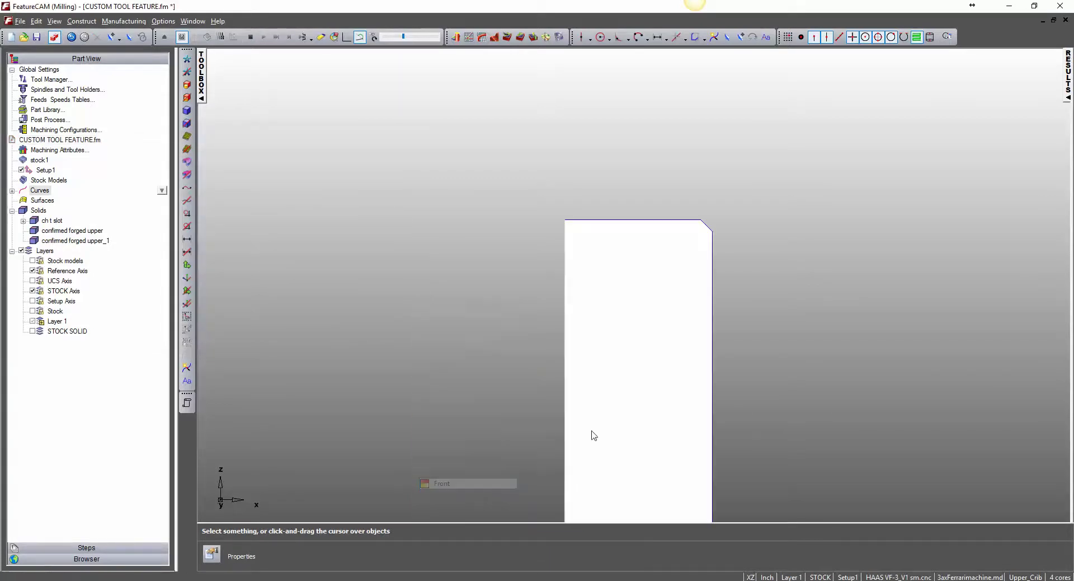
pyautogui.click(187, 123)
pyautogui.scroll(-8, 700, 358)
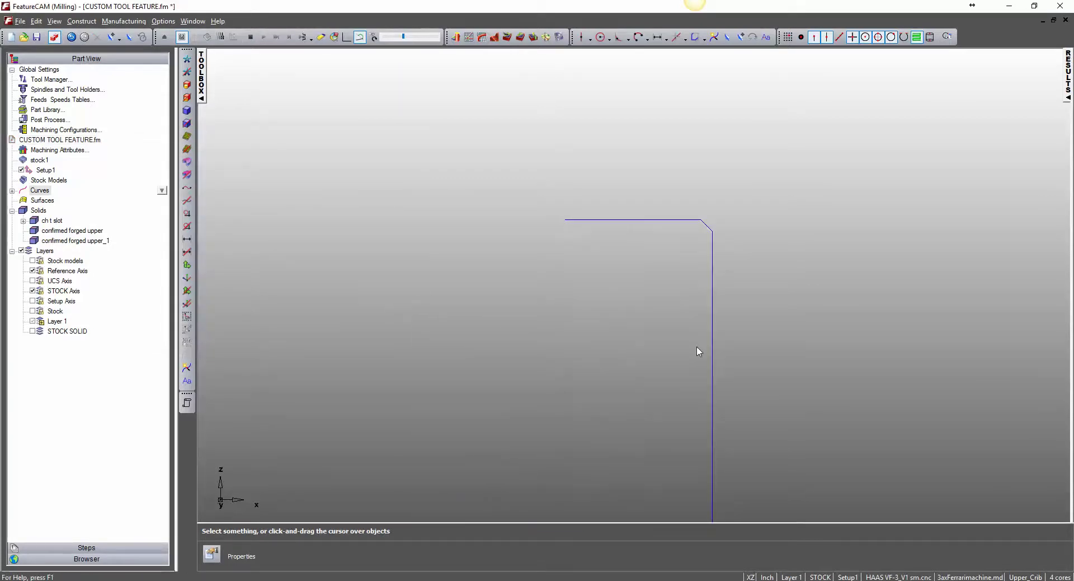
pyautogui.scroll(-4, 649, 442)
pyautogui.scroll(7, 610, 246)
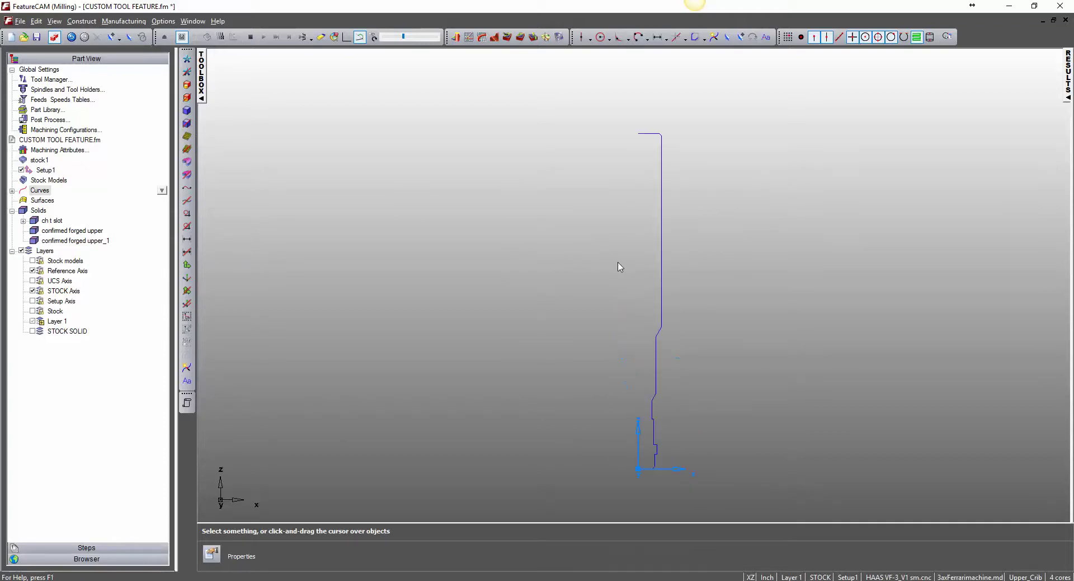
pyautogui.scroll(-1, 621, 269)
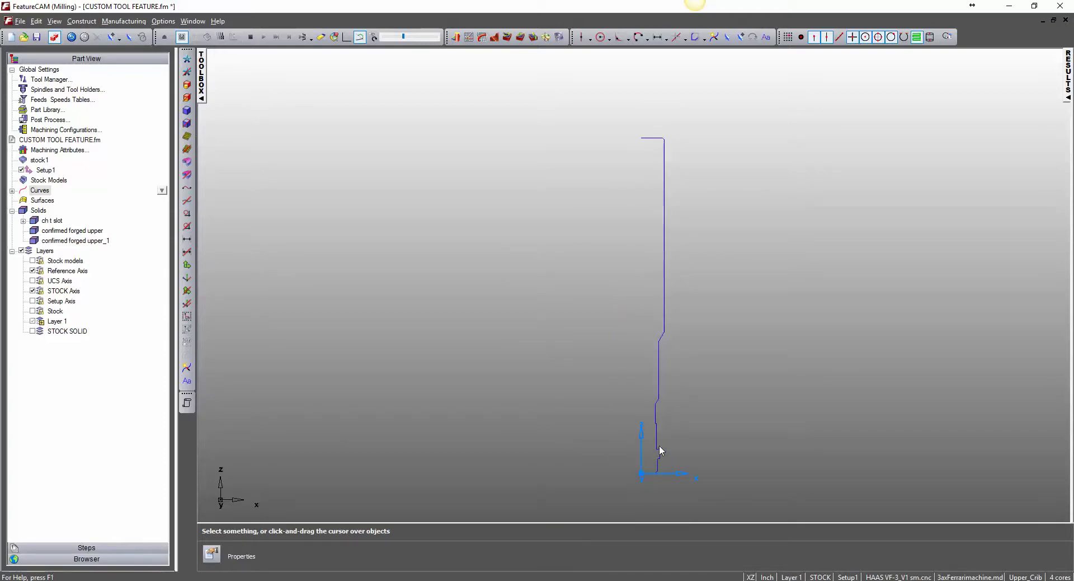
pyautogui.click(659, 379)
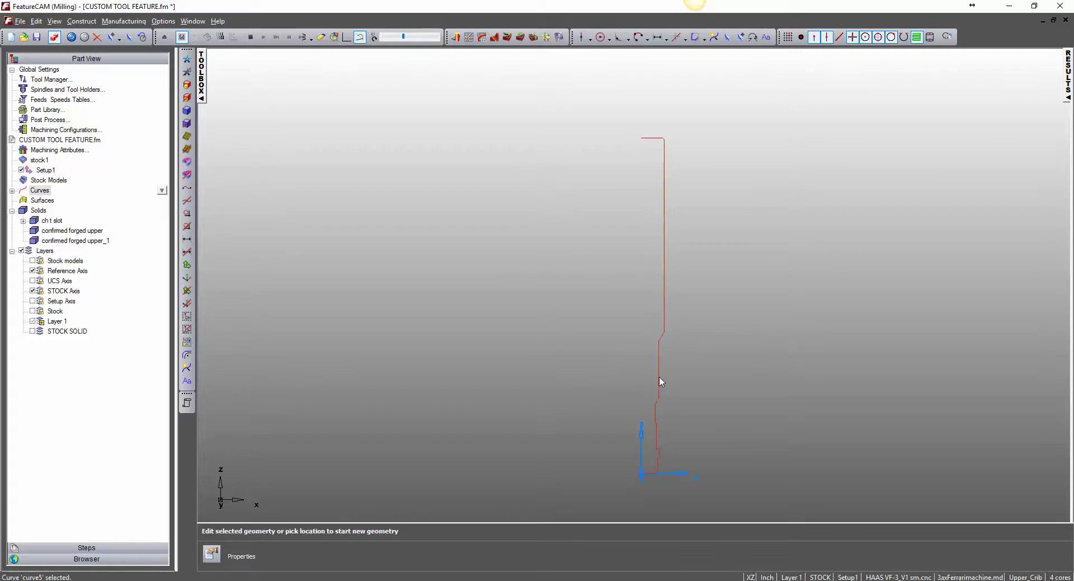
# - Convert curve5 to geometry (17 lines, 2 arcs) and hide all geometry
pyautogui.click(83, 20)
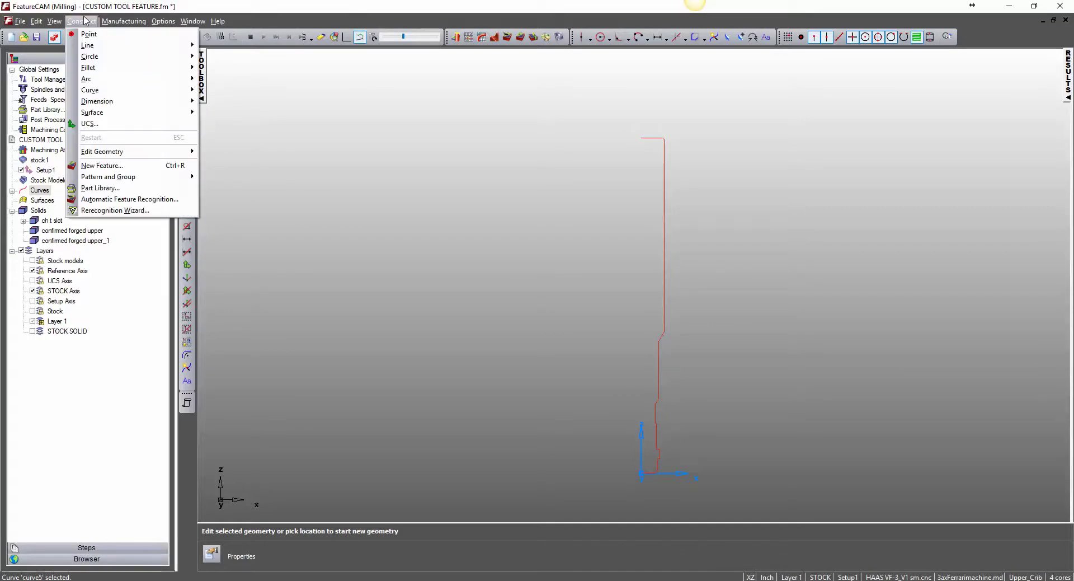
pyautogui.moveTo(86, 47)
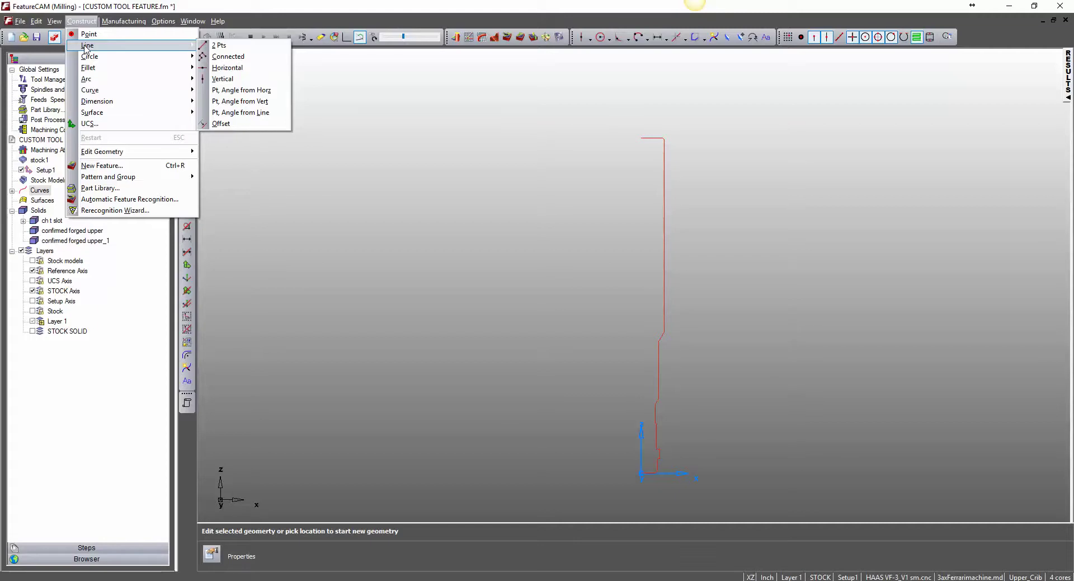
pyautogui.moveTo(96, 89)
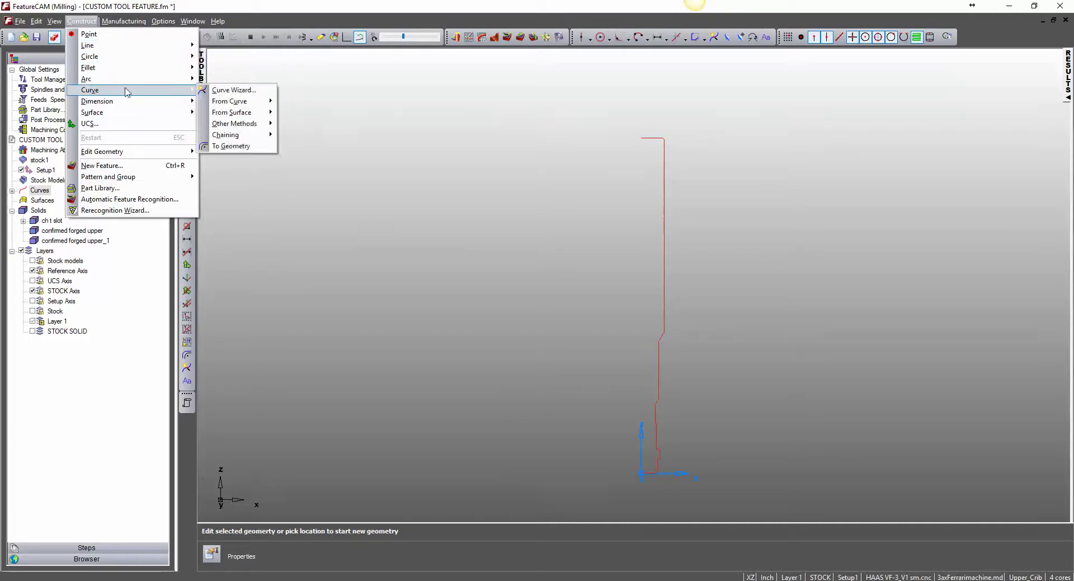
pyautogui.click(234, 146)
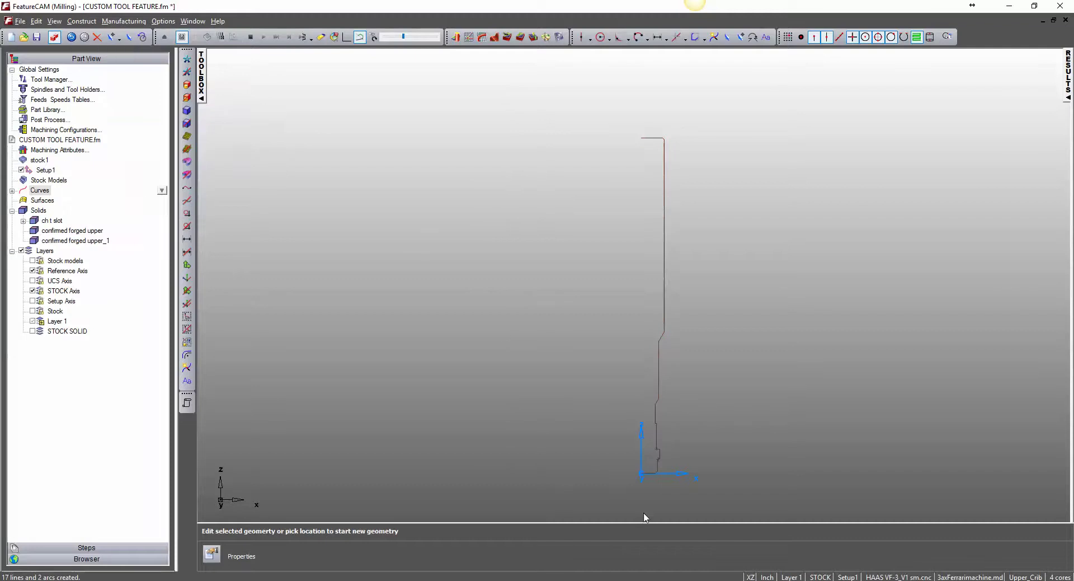
pyautogui.click(427, 265)
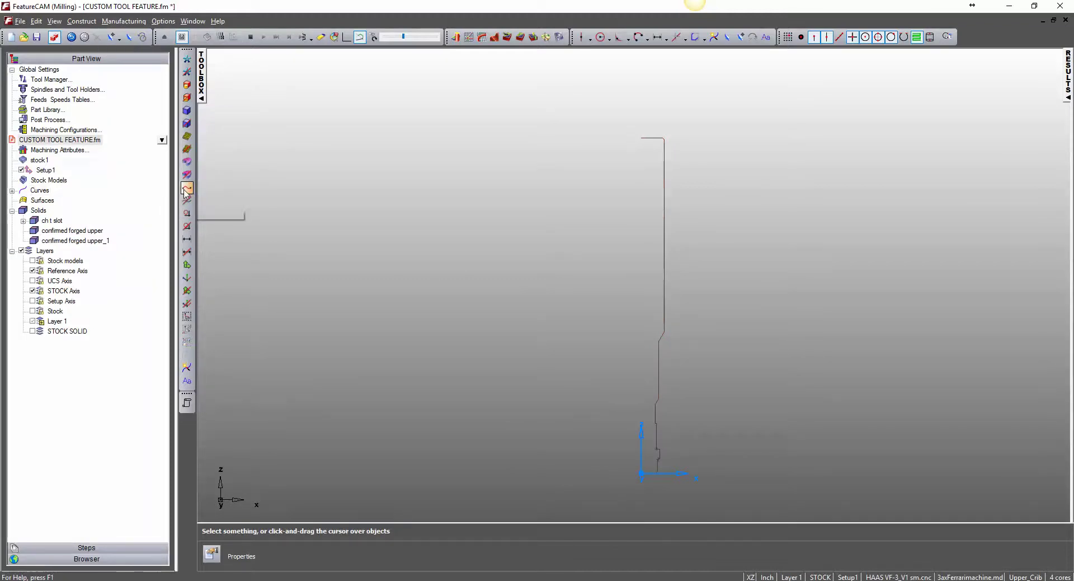
pyautogui.click(187, 226)
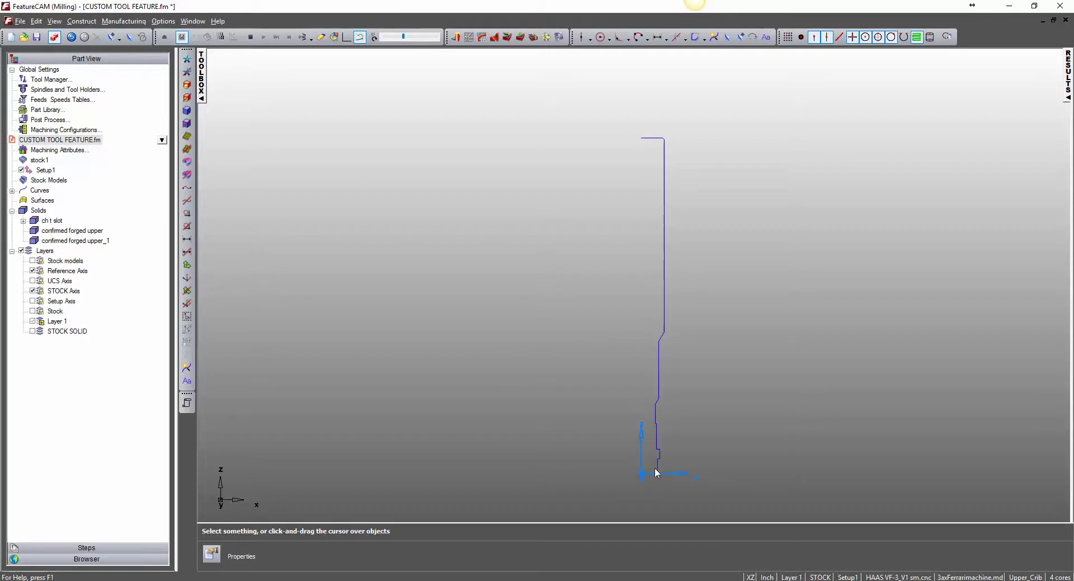
# - Copy Charging Handle Slot as 'Charging Handle T Slot' with diameter 0.625, exposed length 2.0, cutter length 1.0
pyautogui.doubleClick(49, 80)
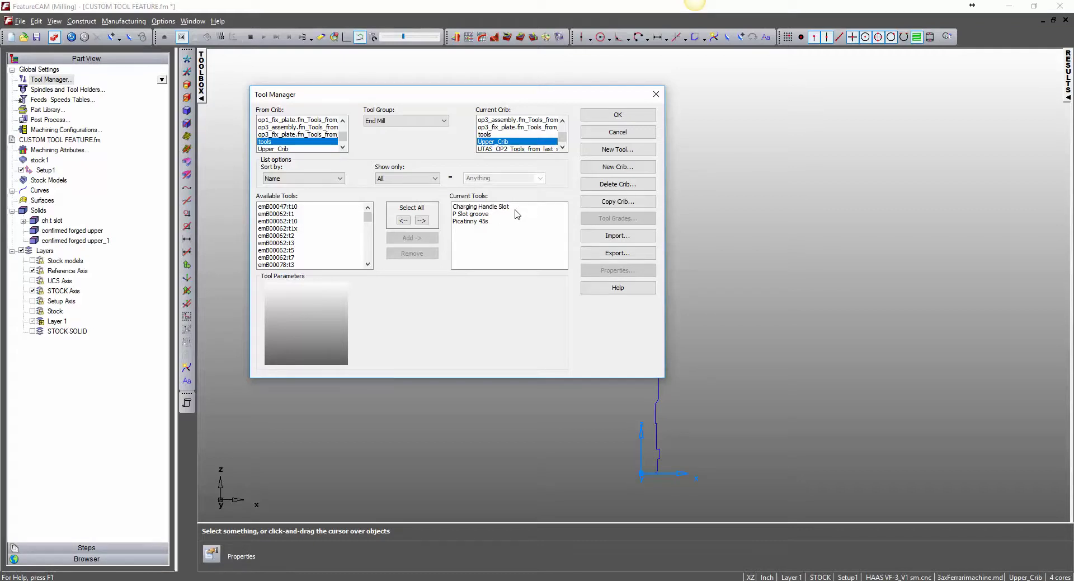
pyautogui.click(610, 152)
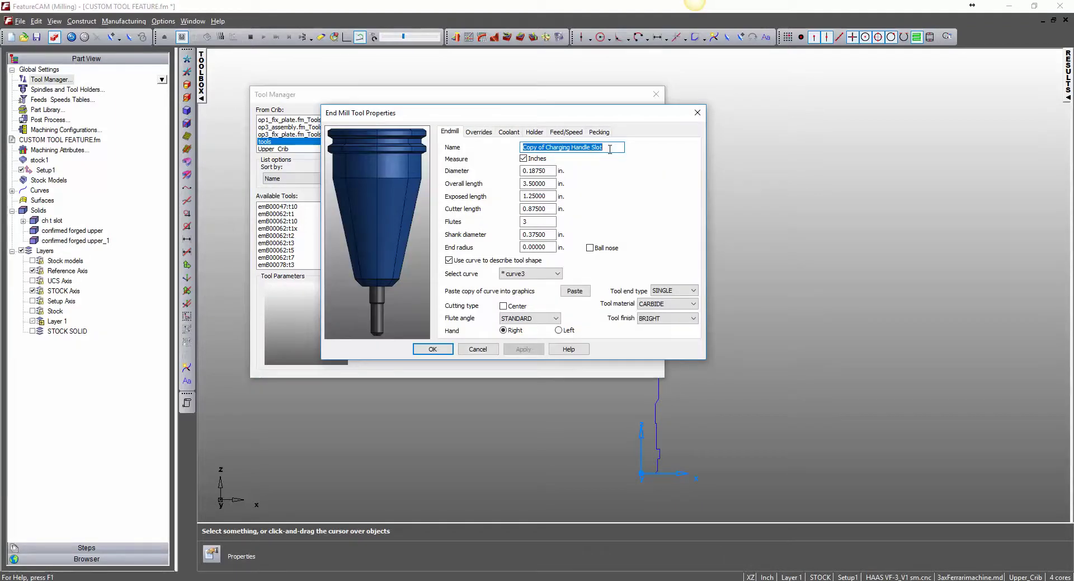
pyautogui.write('Chargin')
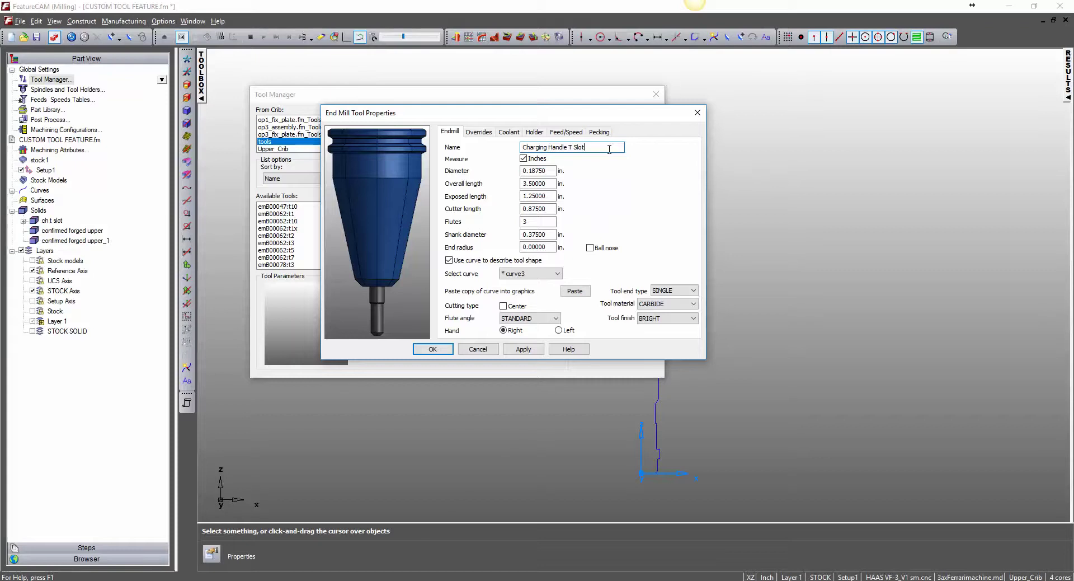
pyautogui.doubleClick(540, 171)
pyautogui.write('.625')
pyautogui.press('Tab')
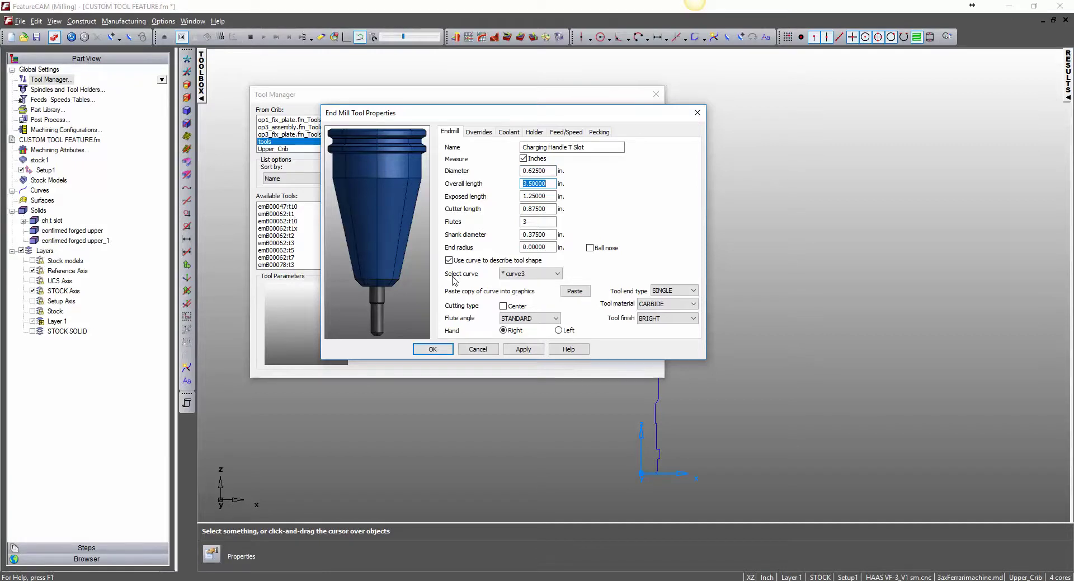
pyautogui.press('Tab')
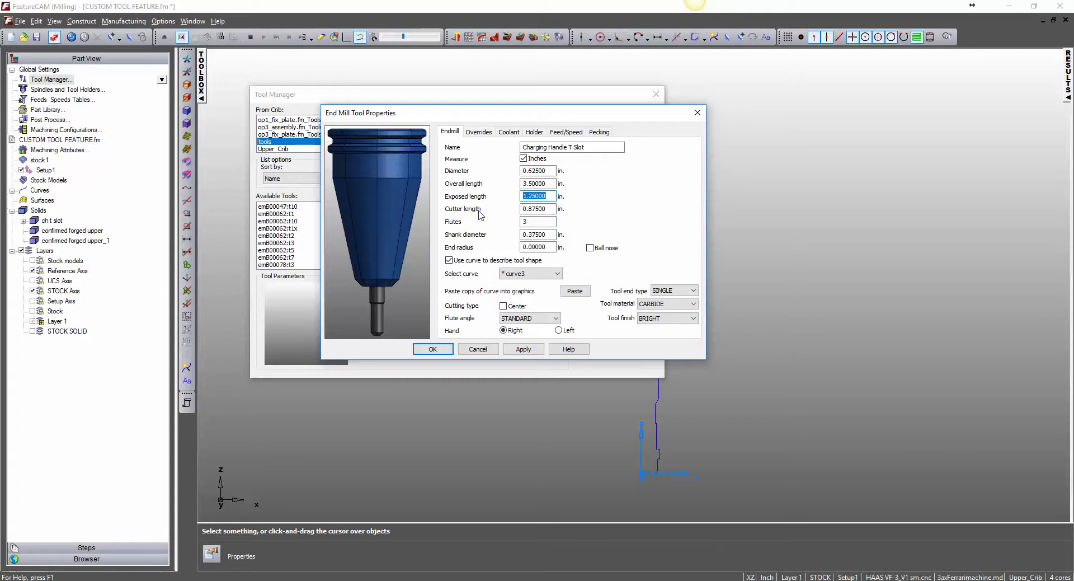
pyautogui.write('2.0')
pyautogui.press('Tab')
pyautogui.write('.')
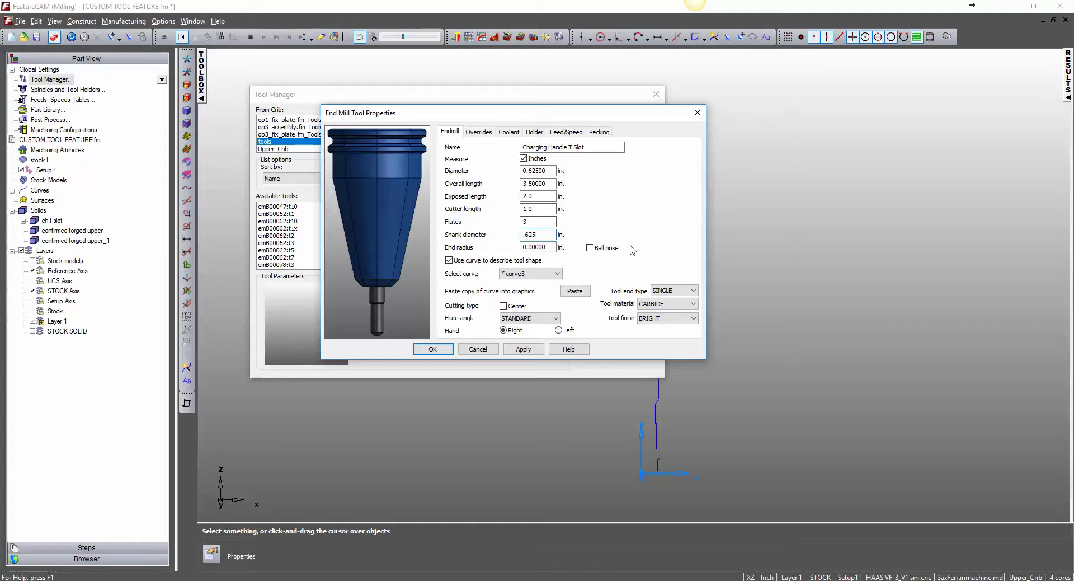
# - Give the tool the curve5 profile and exposed length 2.5, and apply
pyautogui.click(556, 274)
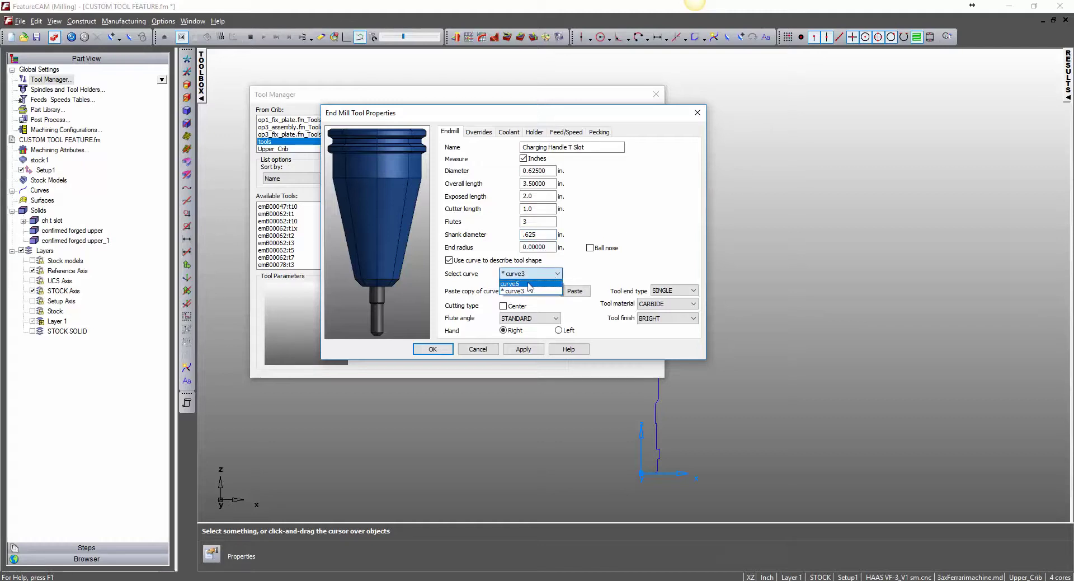
pyautogui.click(526, 283)
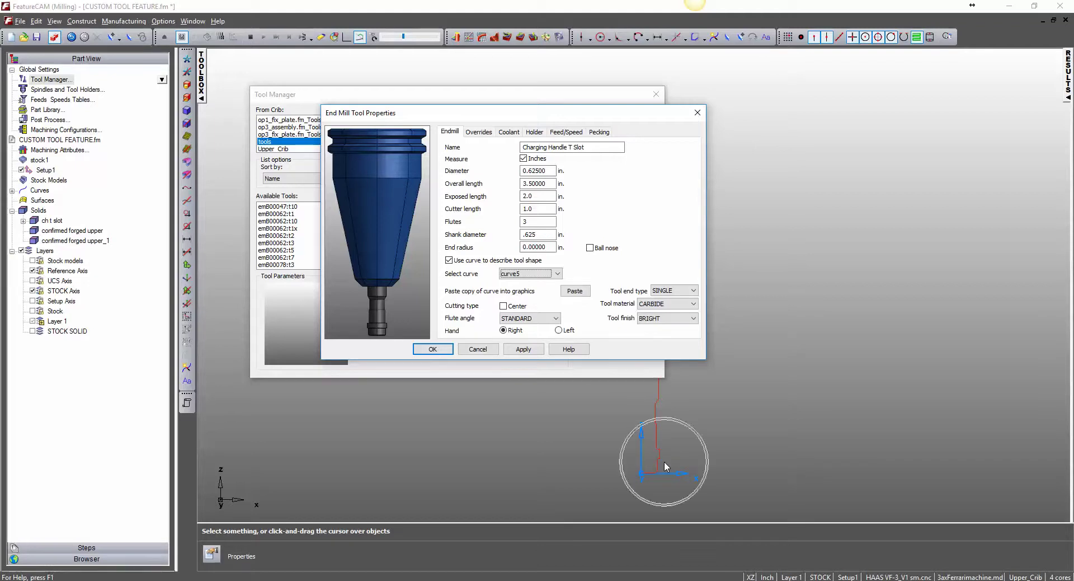
pyautogui.scroll(-2, 404, 315)
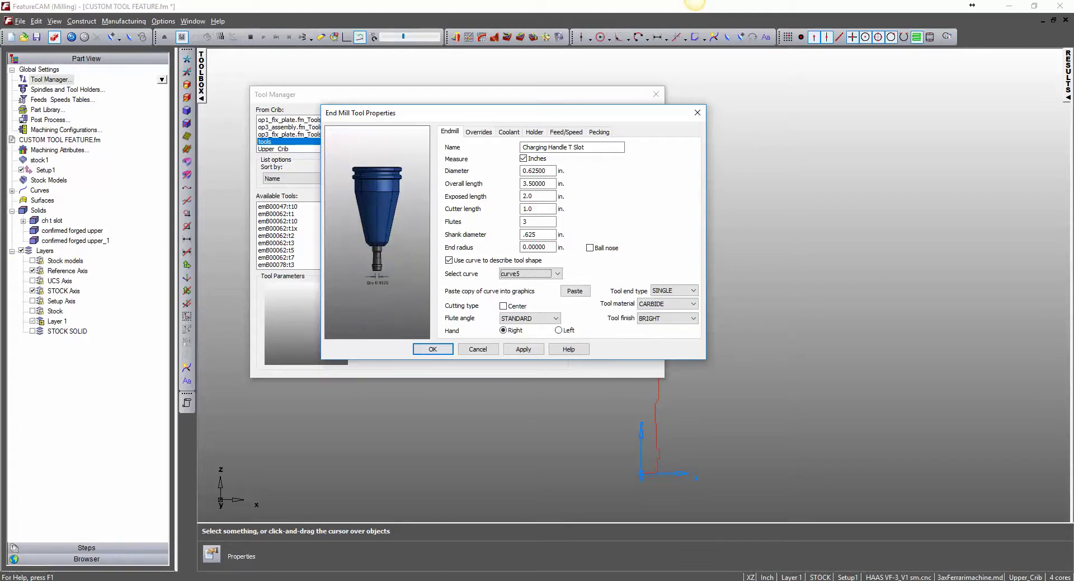
pyautogui.scroll(2, 380, 248)
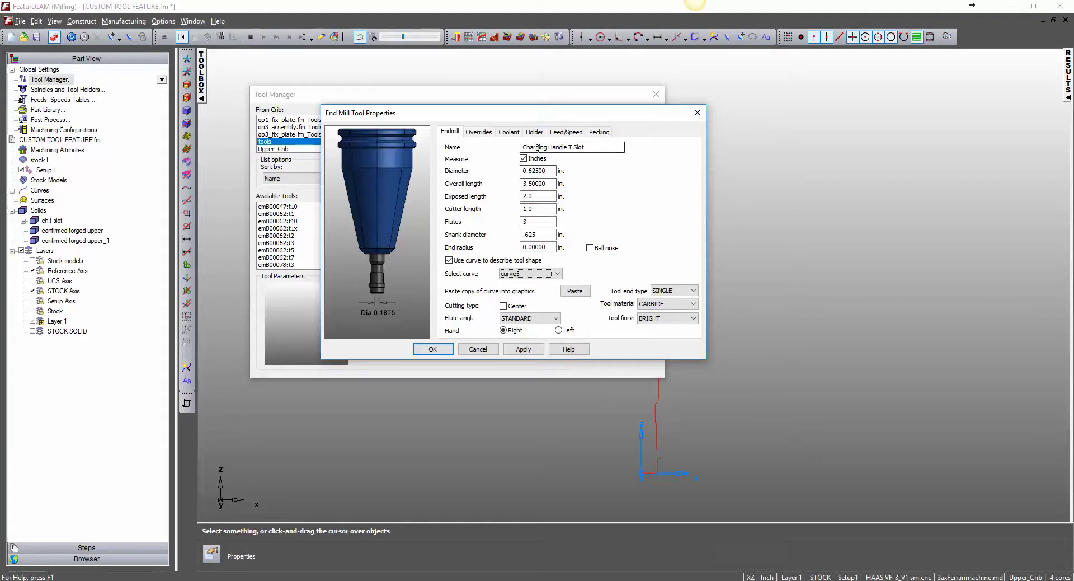
pyautogui.doubleClick(544, 195)
pyautogui.write('2.5')
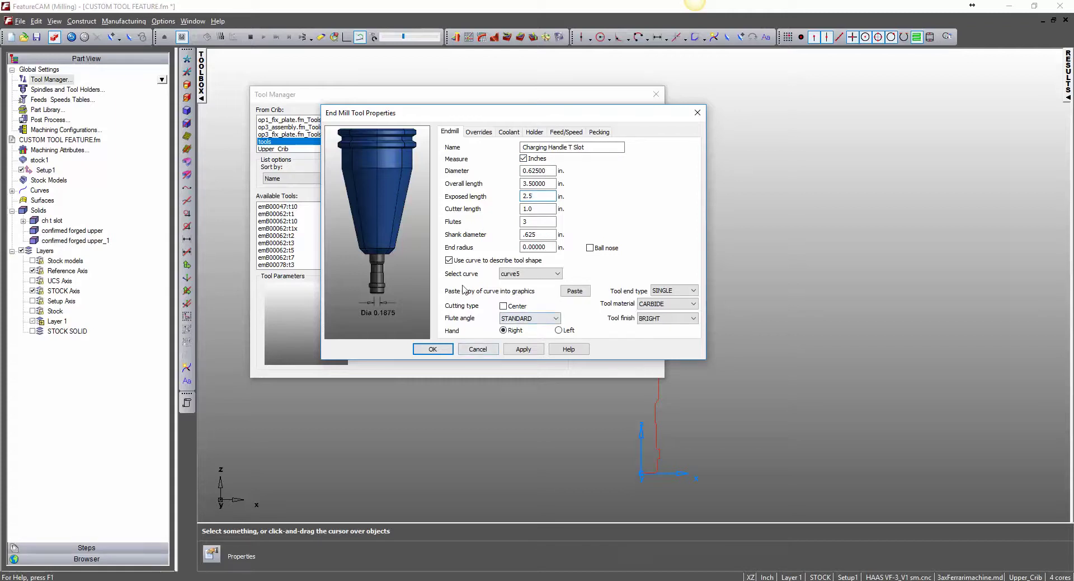
pyautogui.middleClick(409, 272)
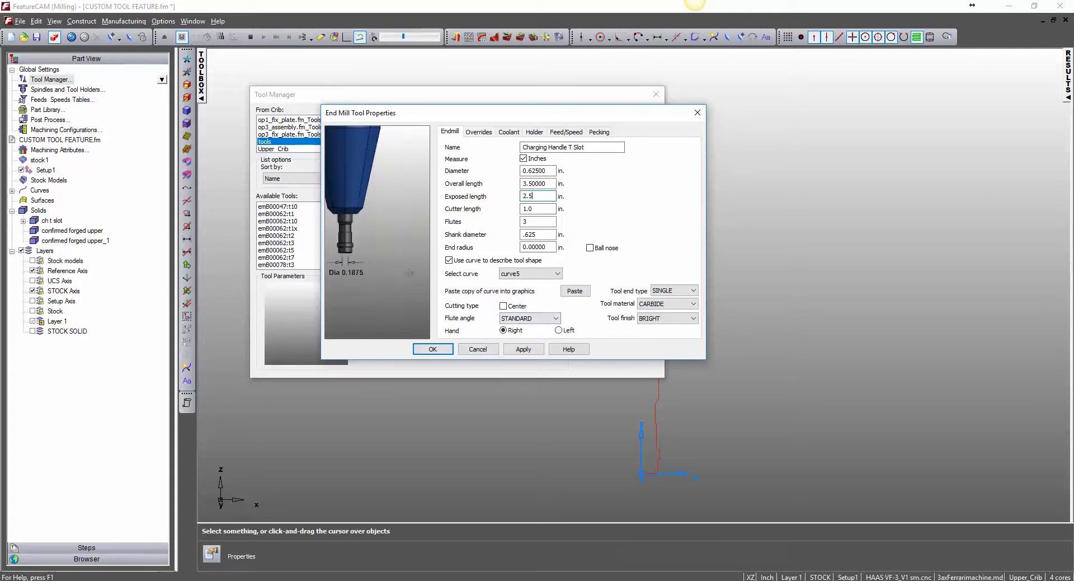
pyautogui.click(523, 349)
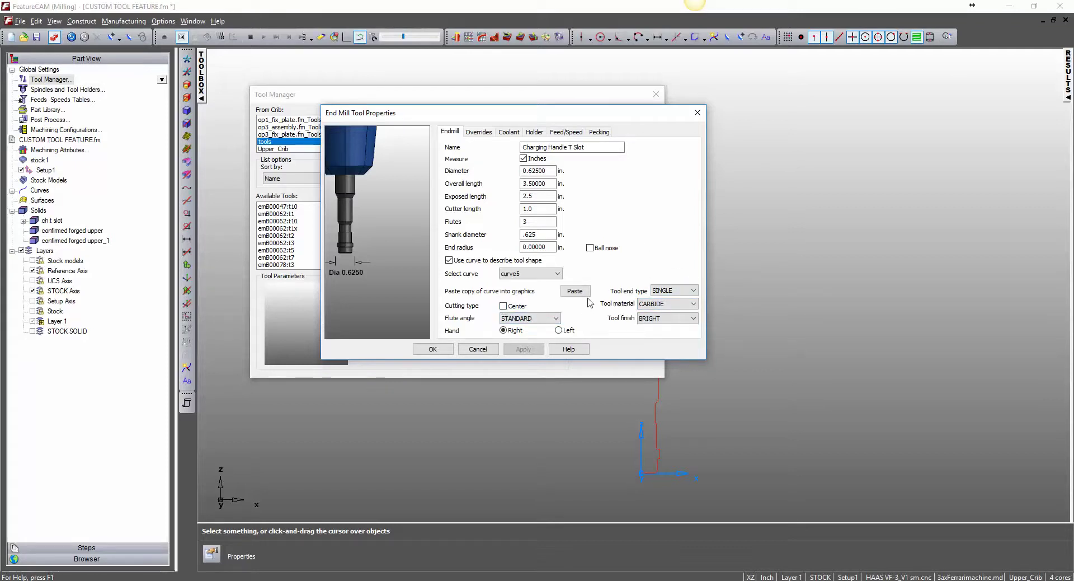
# - Save the tool, close Tool Manager and save the Upper_Crib tool crib
pyautogui.click(433, 349)
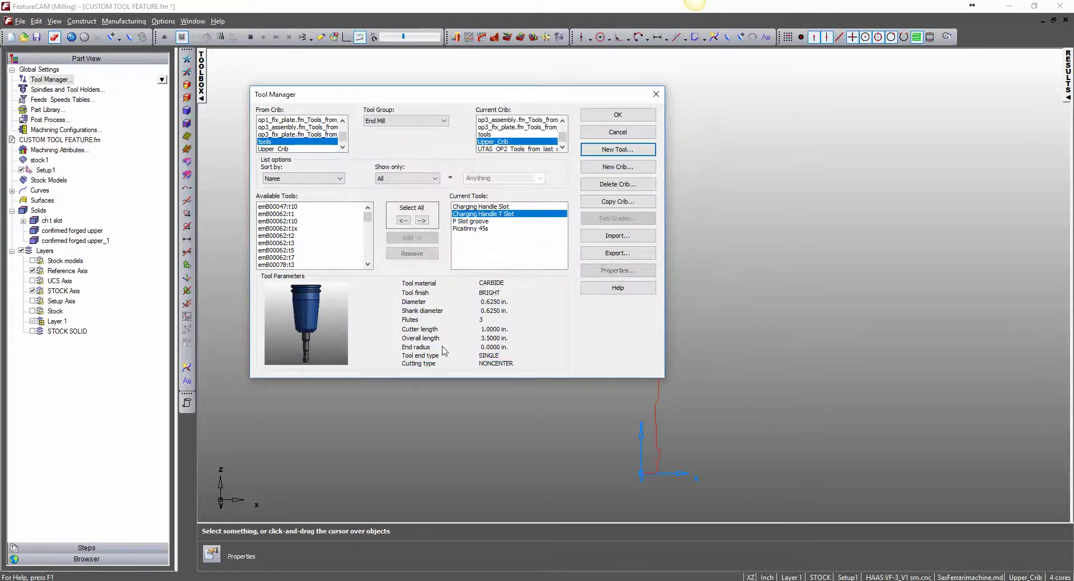
pyautogui.click(617, 114)
pyautogui.click(405, 264)
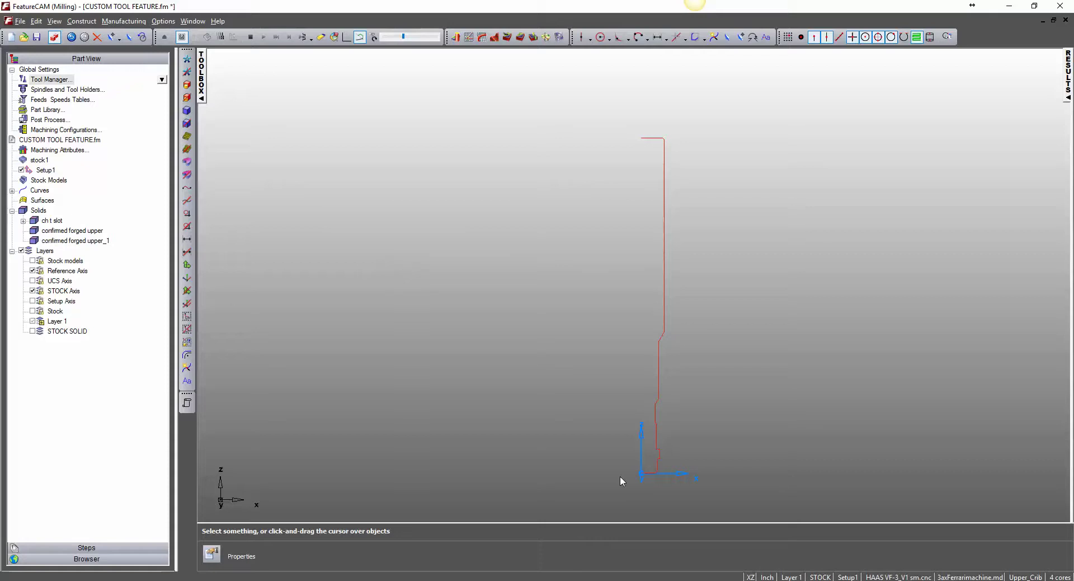
# - Switch to the UCS_Setup1 coordinate system and move ch t slot onto the STOCK SOLID layer
pyautogui.press('ctrl')
pyautogui.click(820, 577)
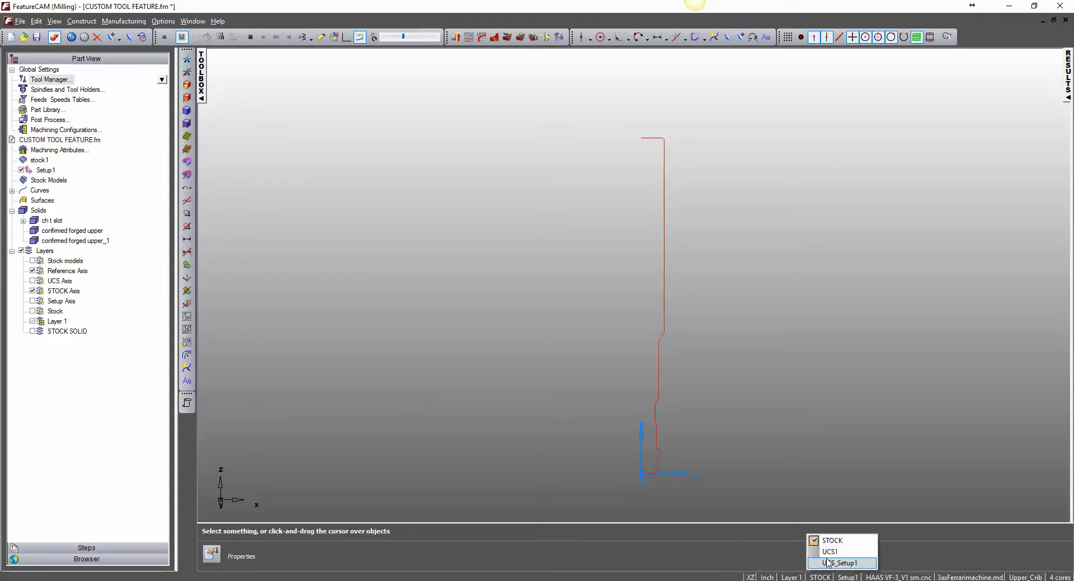
pyautogui.click(828, 563)
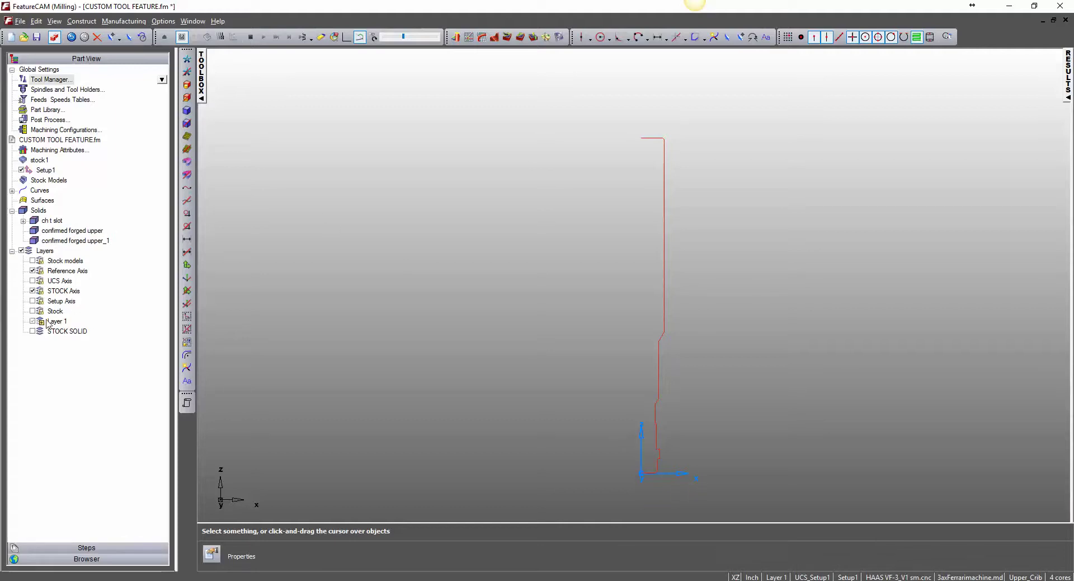
pyautogui.click(187, 73)
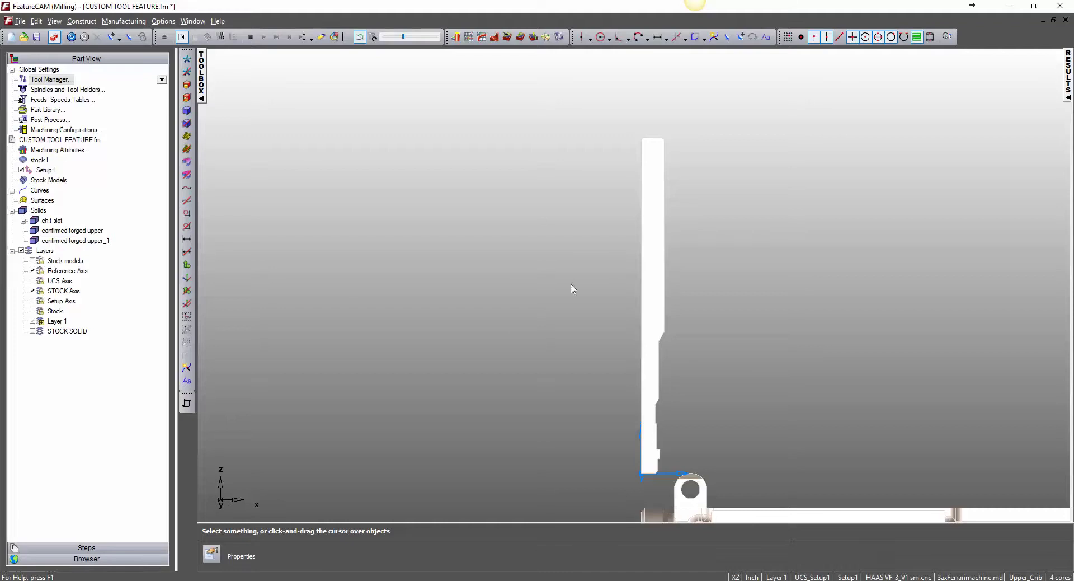
pyautogui.moveTo(52, 221); pyautogui.dragTo(70, 342)
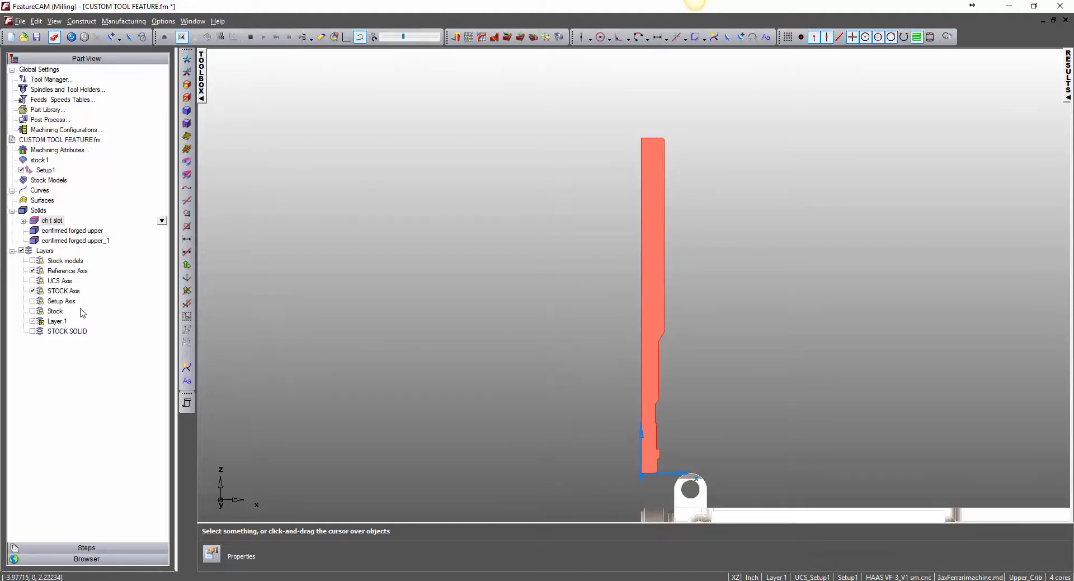
pyautogui.moveTo(52, 220); pyautogui.dragTo(83, 334)
# - Hide the stock axis and show the UCS axis, setup axis and stock layer
pyautogui.click(456, 360)
pyautogui.scroll(-3, 686, 423)
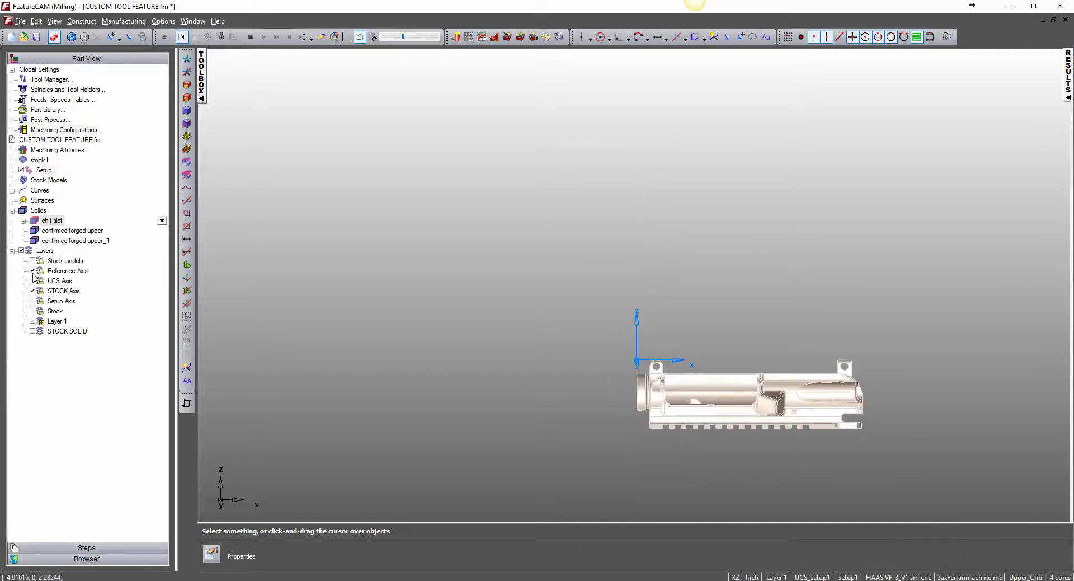
pyautogui.click(32, 291)
pyautogui.moveTo(599, 398); pyautogui.dragTo(575, 436, button='middle')
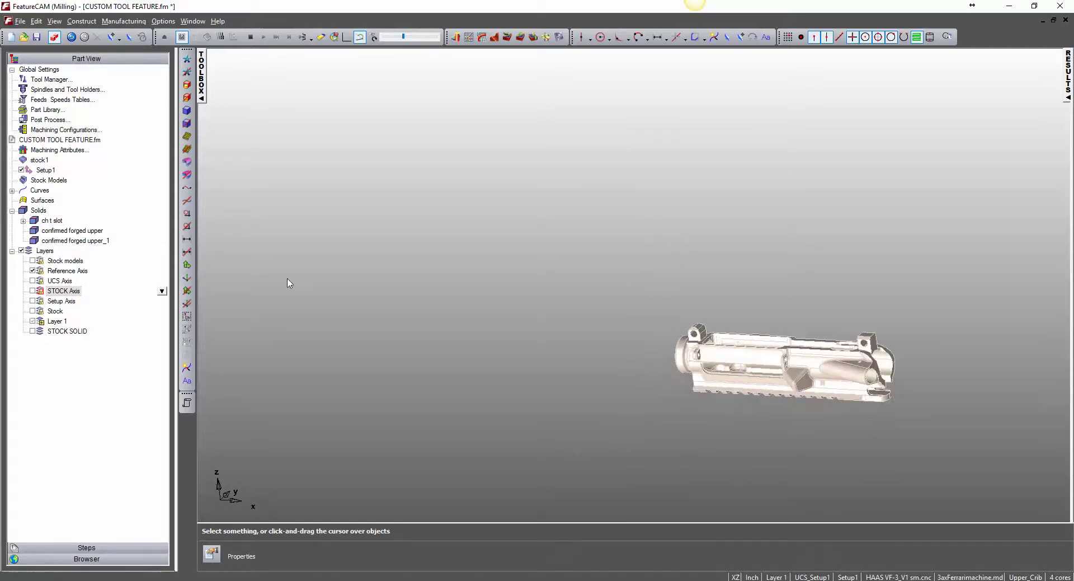
pyautogui.click(187, 278)
pyautogui.click(186, 265)
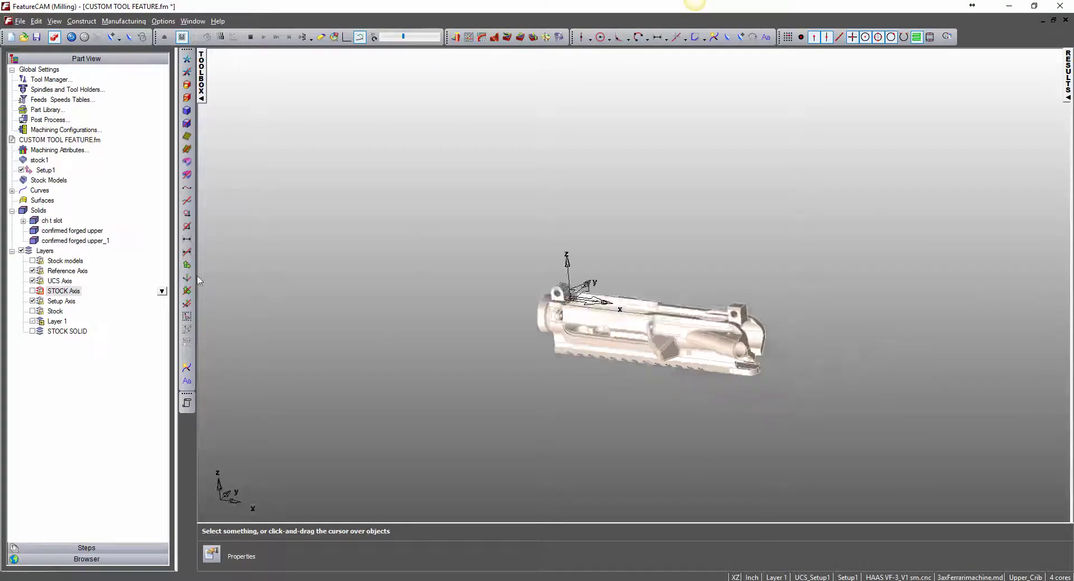
pyautogui.click(187, 125)
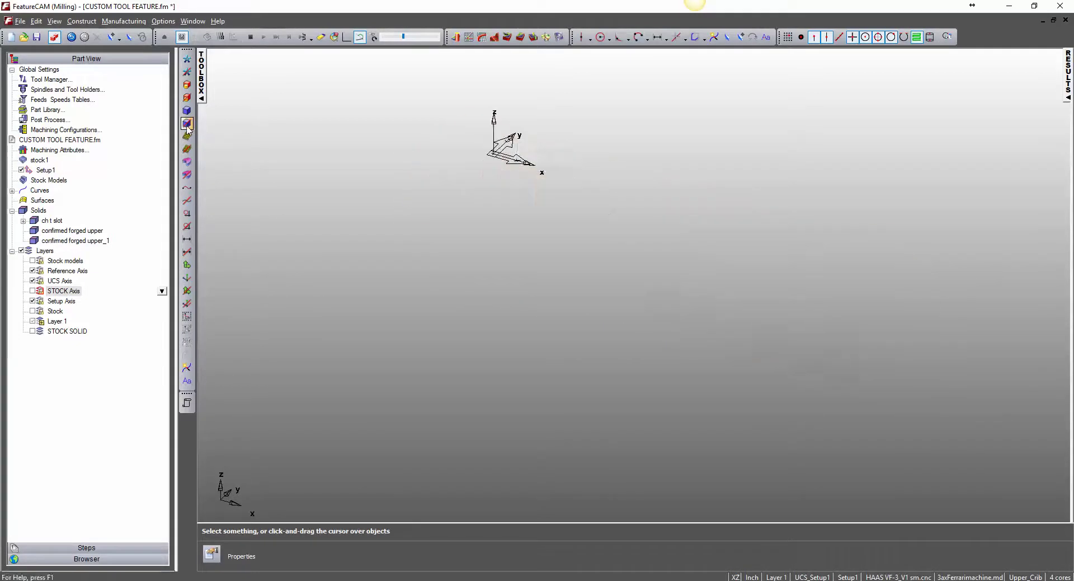
pyautogui.click(187, 86)
pyautogui.moveTo(513, 218); pyautogui.dragTo(515, 206, button='middle')
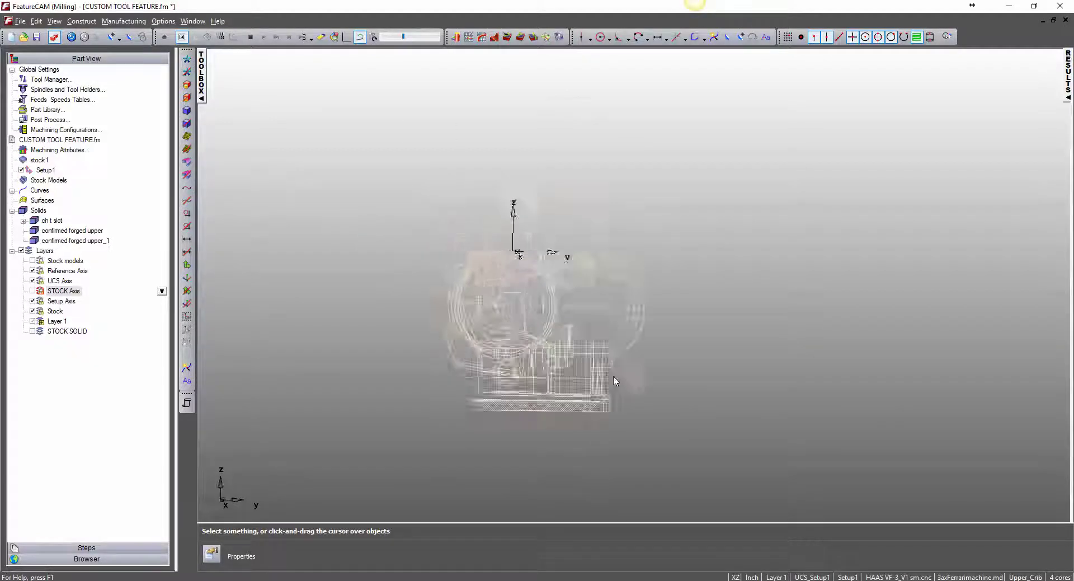
pyautogui.scroll(2, 636, 384)
pyautogui.moveTo(599, 419); pyautogui.dragTo(542, 409, button='middle')
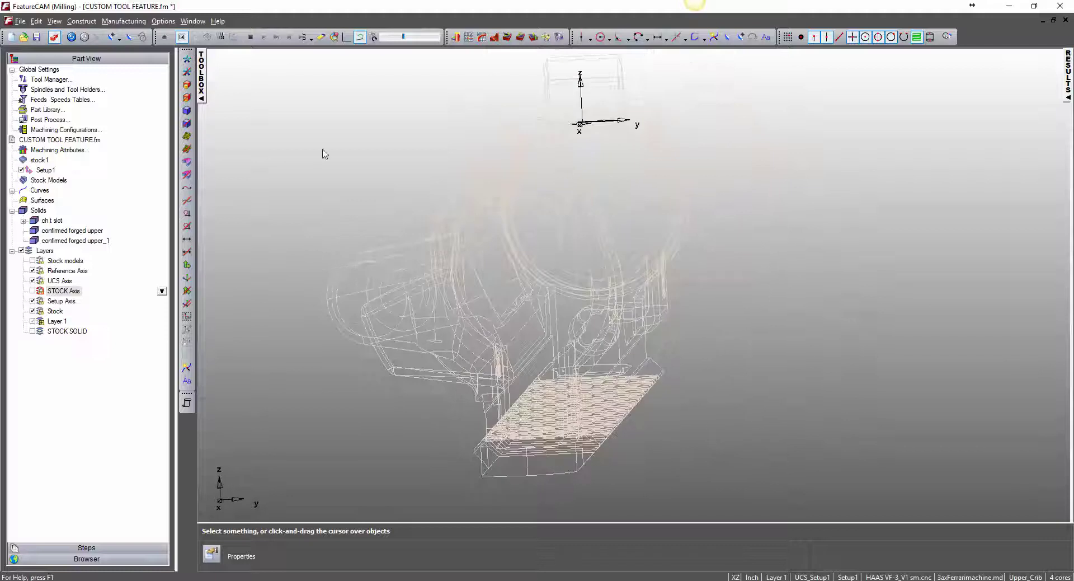
pyautogui.click(186, 110)
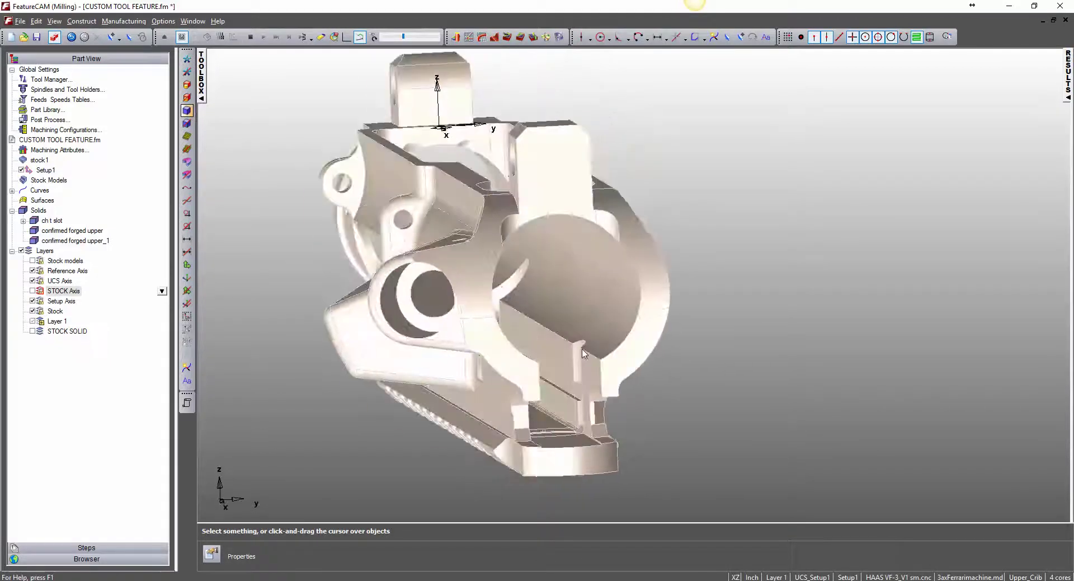
# - Show the part's curves and delete the stray vertical line beside the channel
pyautogui.click(576, 398)
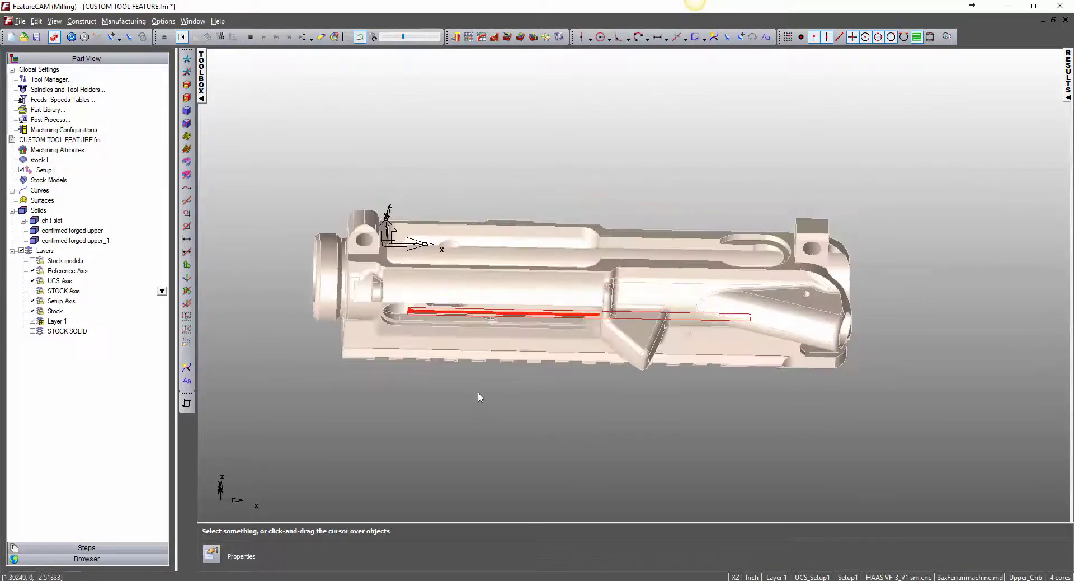
pyautogui.rightClick(479, 404)
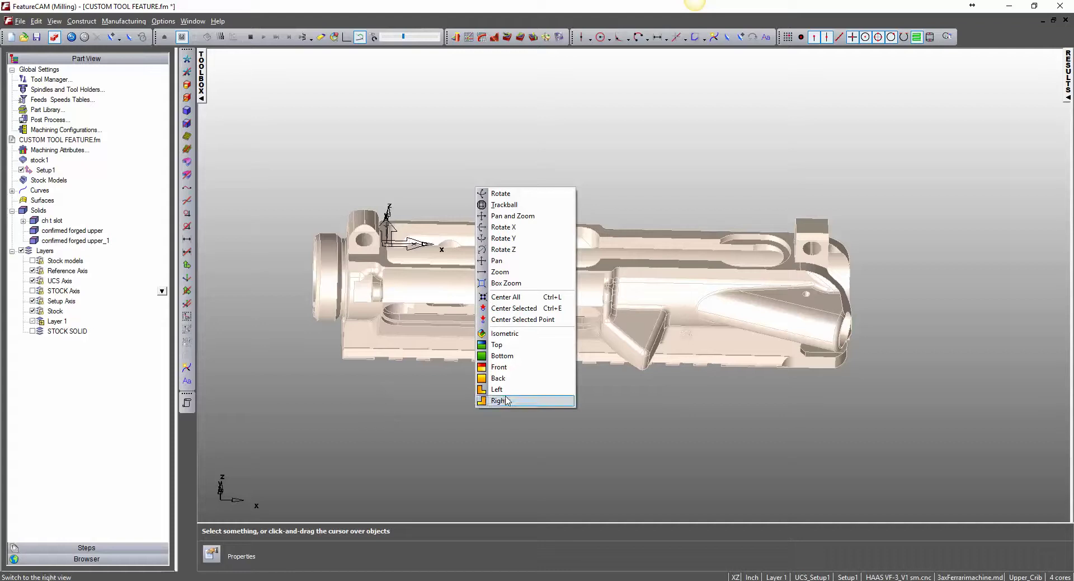
pyautogui.click(300, 330)
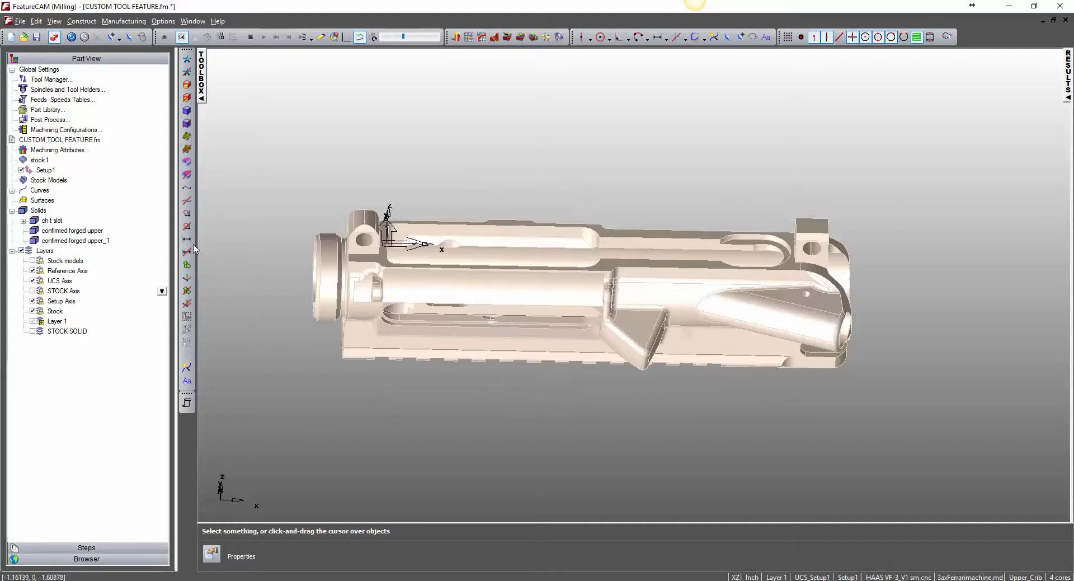
pyautogui.click(186, 214)
pyautogui.moveTo(207, 220); pyautogui.dragTo(377, 228, button='middle')
pyautogui.moveTo(378, 232); pyautogui.dragTo(541, 375)
pyautogui.click(614, 400)
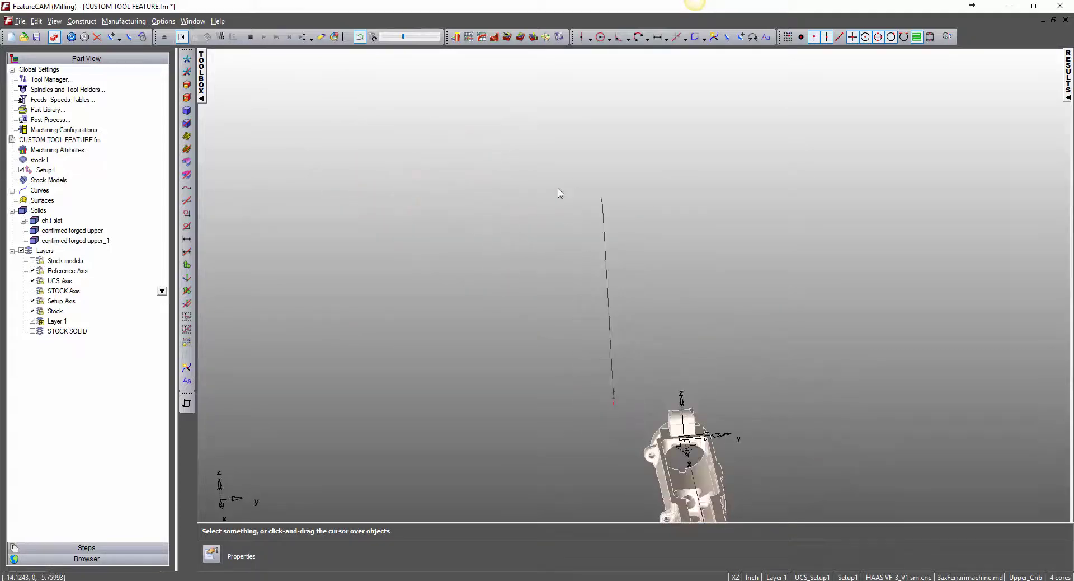
pyautogui.click(727, 38)
pyautogui.moveTo(552, 183); pyautogui.dragTo(553, 178)
pyautogui.press('Delete')
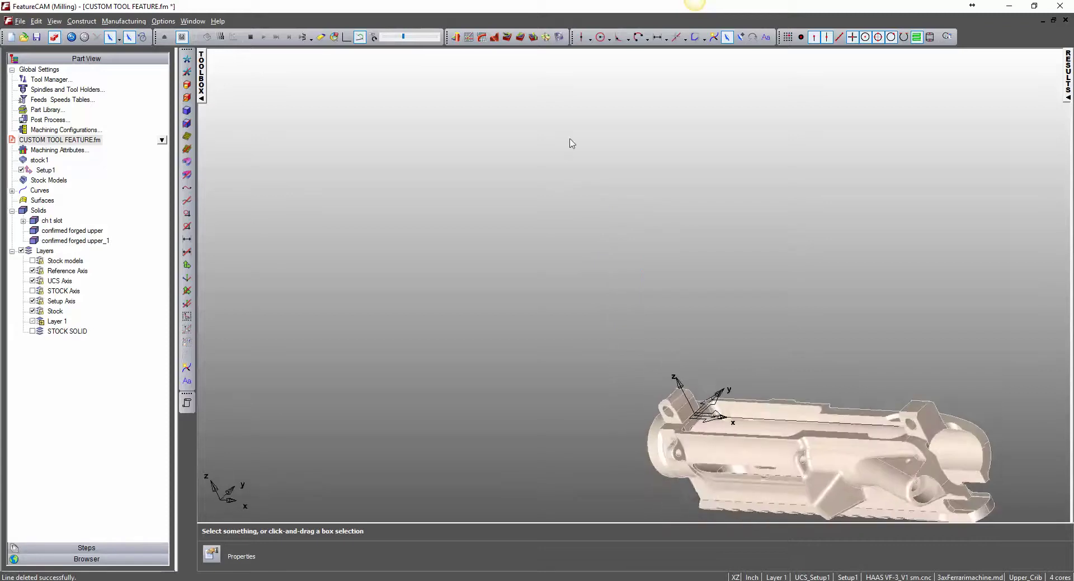
# - Create curve6 from the channel line ln7 and start a new feature
pyautogui.click(704, 403)
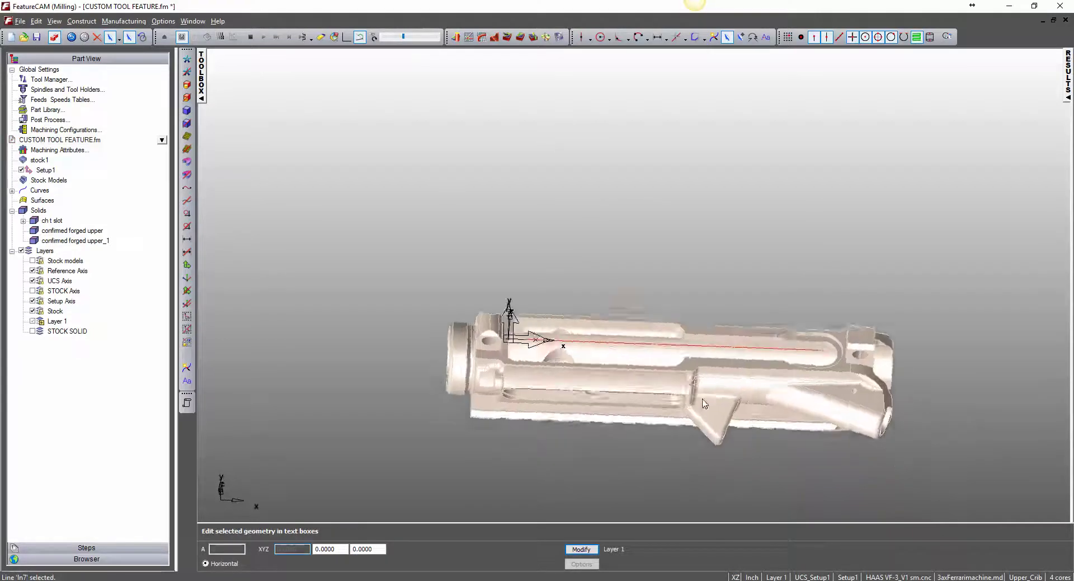
pyautogui.click(704, 40)
pyautogui.click(723, 54)
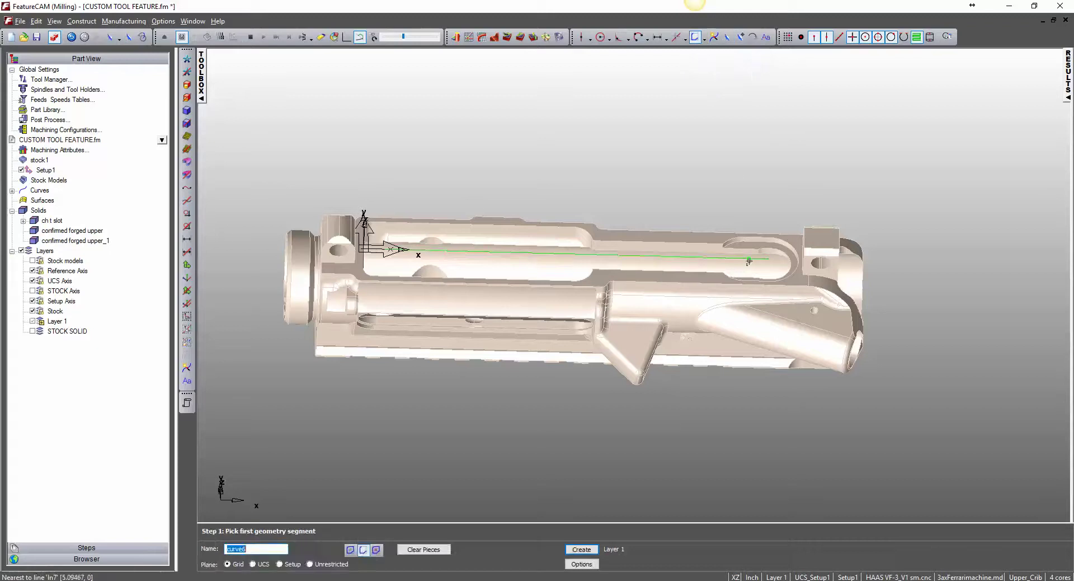
pyautogui.click(749, 260)
pyautogui.press('Return')
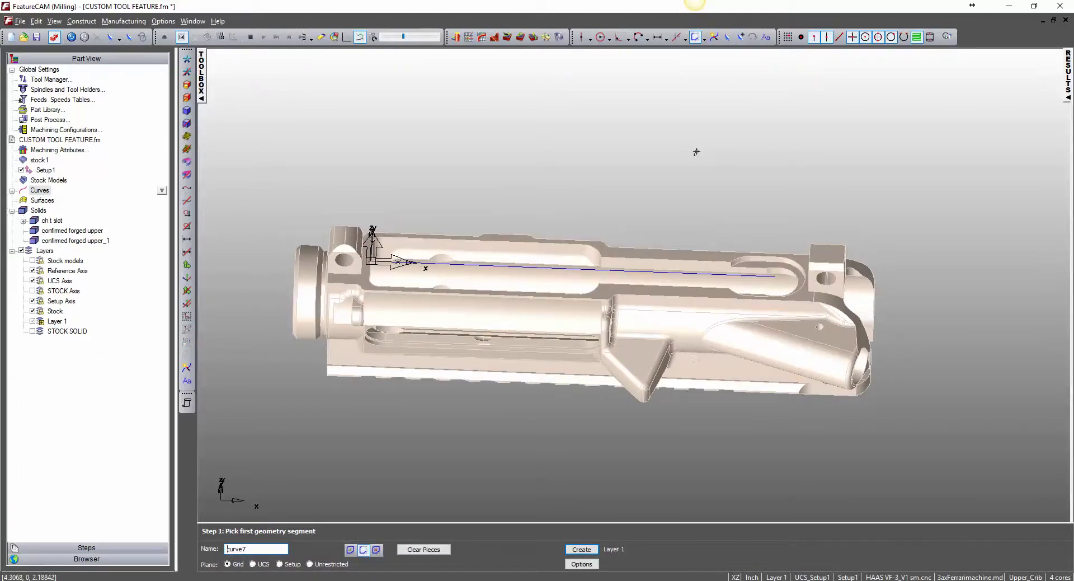
pyautogui.click(522, 39)
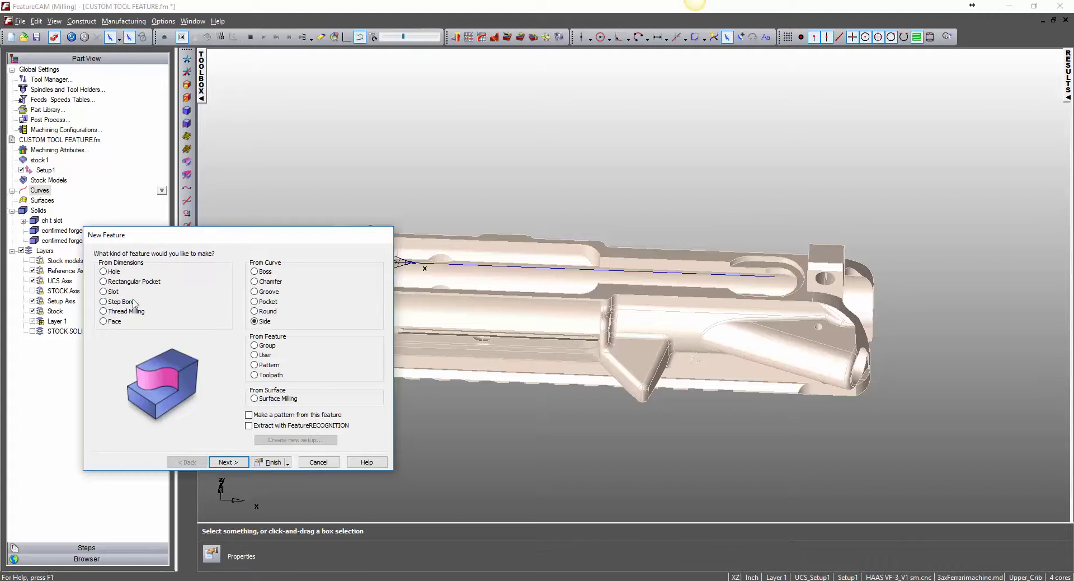
# - Make a groove on curve6, taking its top offset -1.0795 from an edge endpoint on the receiver
pyautogui.click(271, 292)
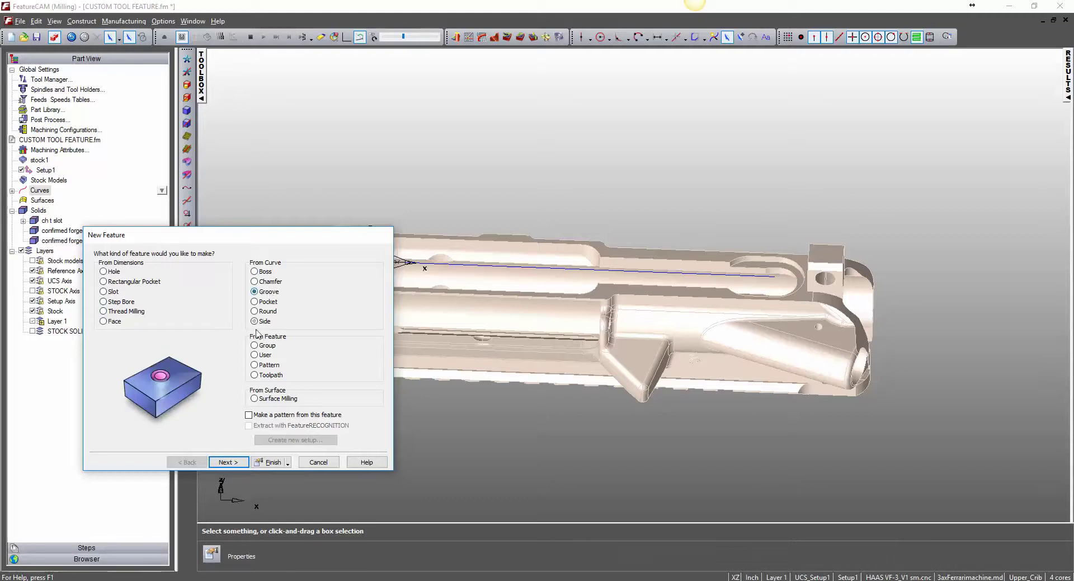
pyautogui.click(229, 462)
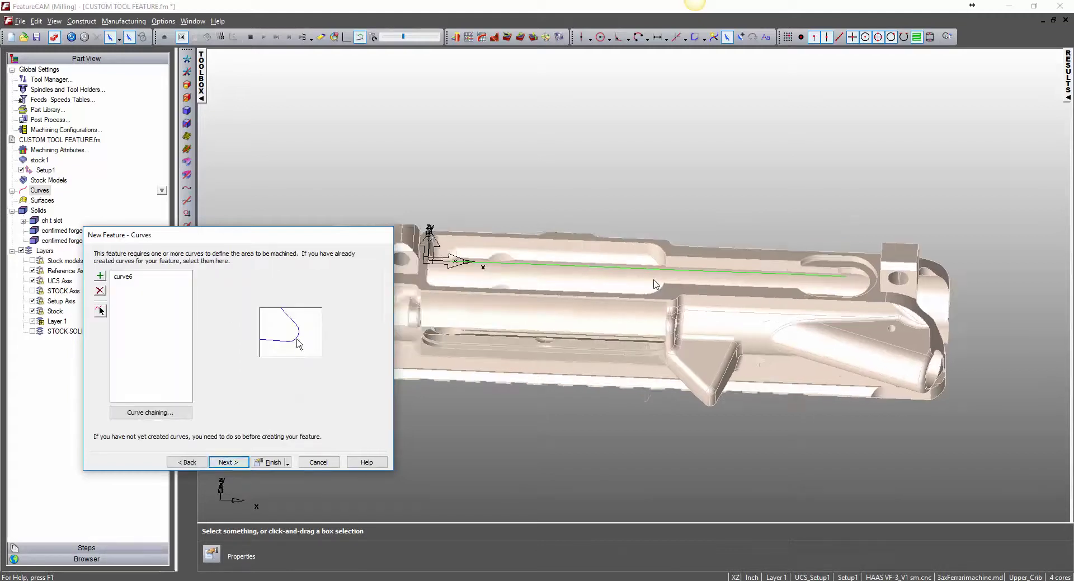
pyautogui.click(237, 462)
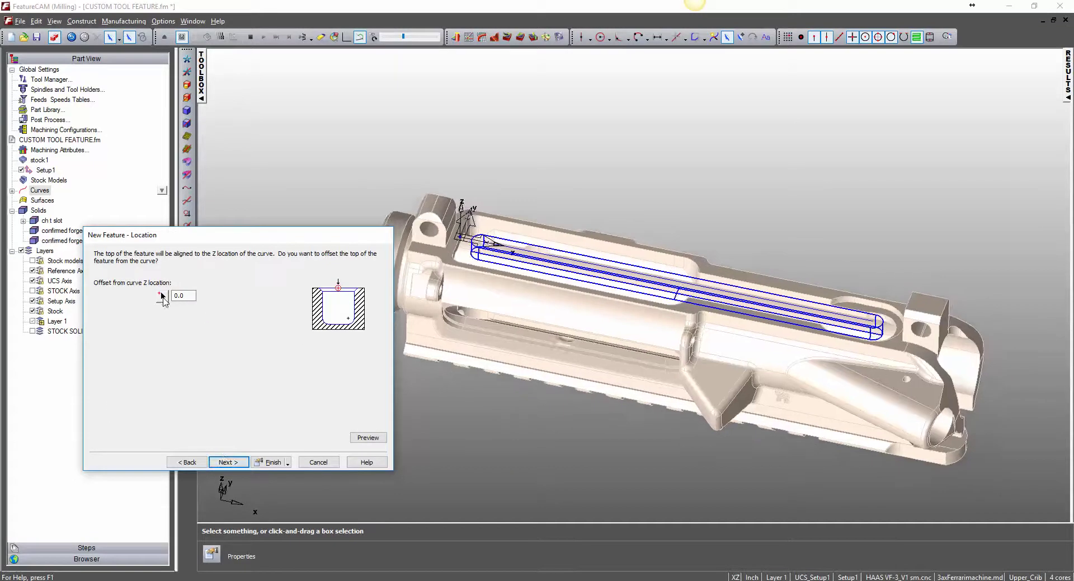
pyautogui.click(162, 296)
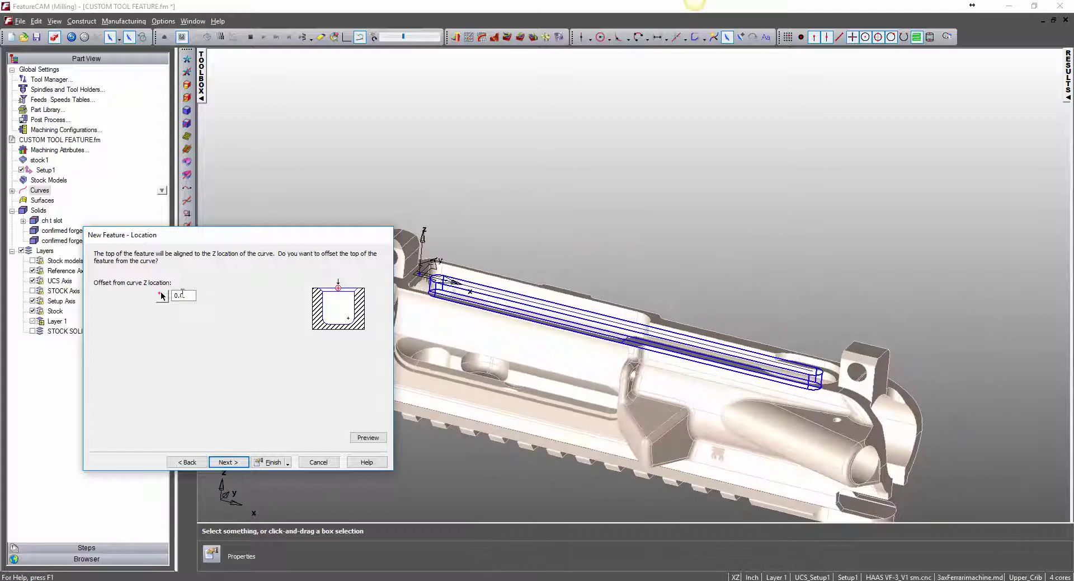
pyautogui.click(162, 296)
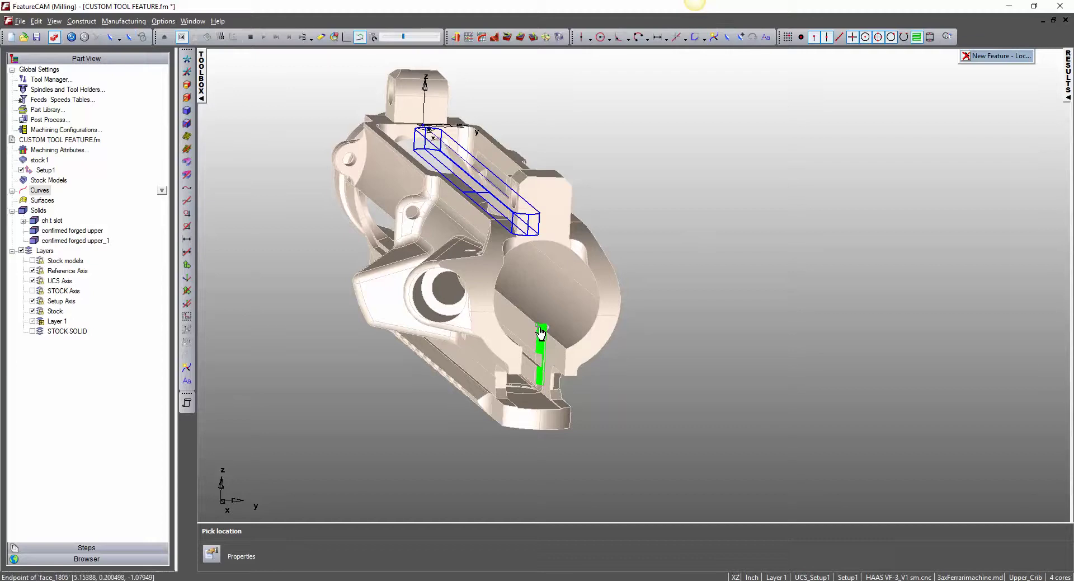
pyautogui.click(540, 334)
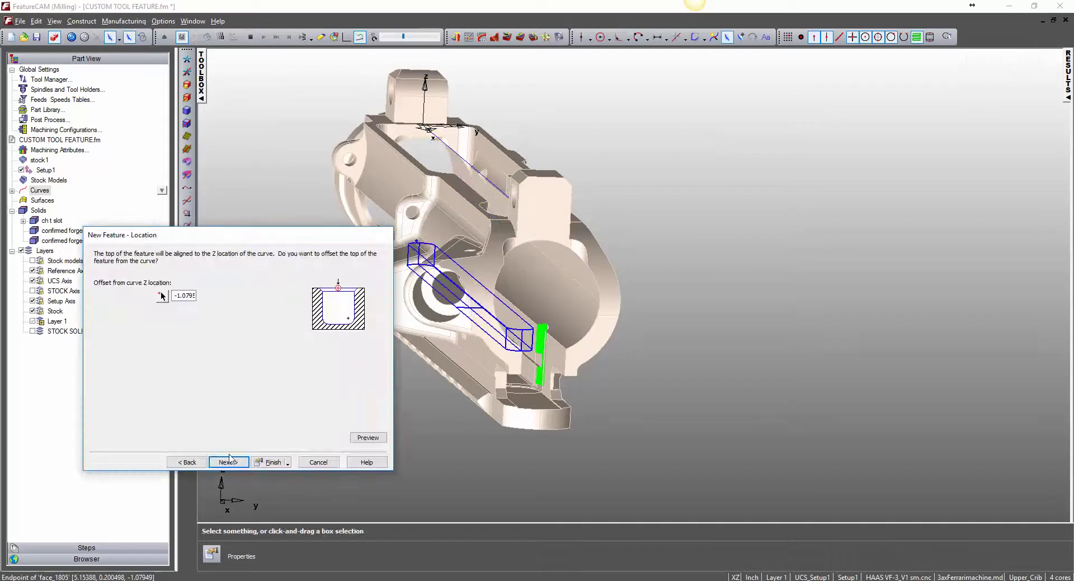
# - Set the groove width to .5 by picking two points on the part, keeping depth 0.2 and bottom radius 0.0
pyautogui.click(228, 462)
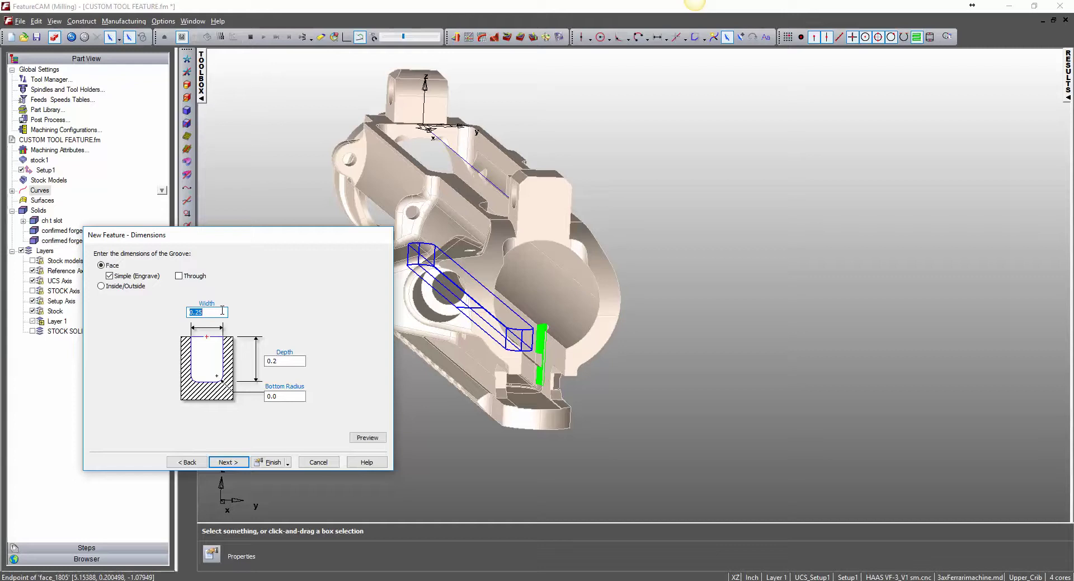
pyautogui.write('.')
pyautogui.click(291, 353)
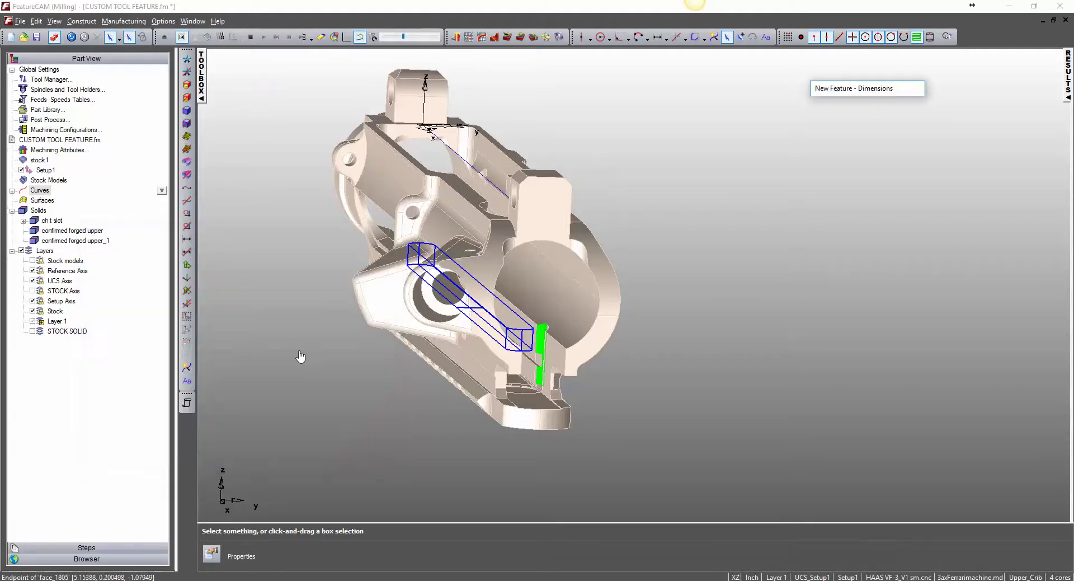
pyautogui.click(542, 332)
pyautogui.moveTo(544, 338); pyautogui.dragTo(548, 346, button='middle')
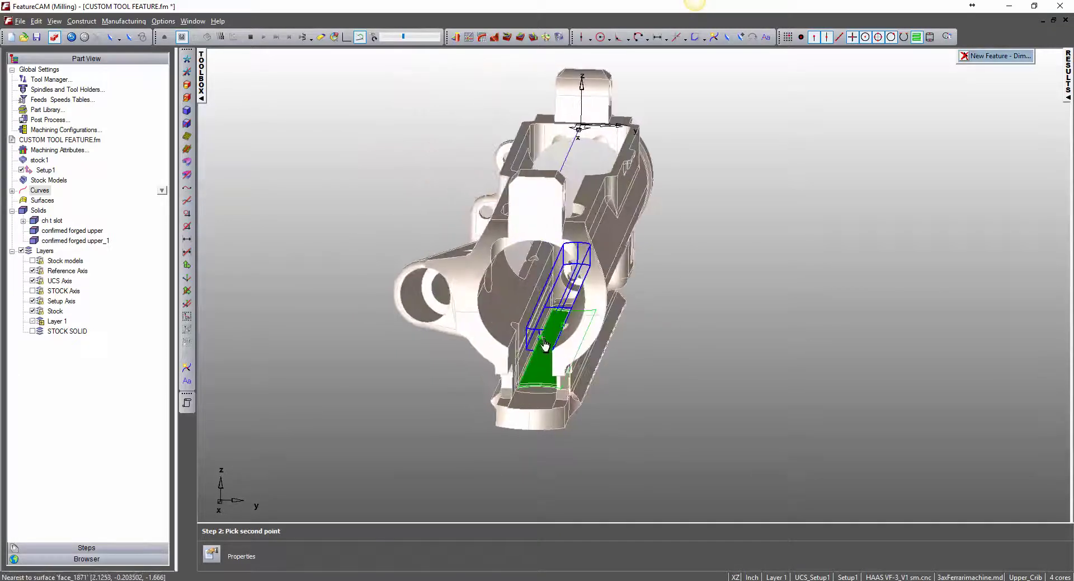
pyautogui.scroll(5, 549, 374)
pyautogui.scroll(3, 549, 374)
pyautogui.scroll(-3, 549, 373)
pyautogui.moveTo(549, 374); pyautogui.dragTo(504, 379, button='middle')
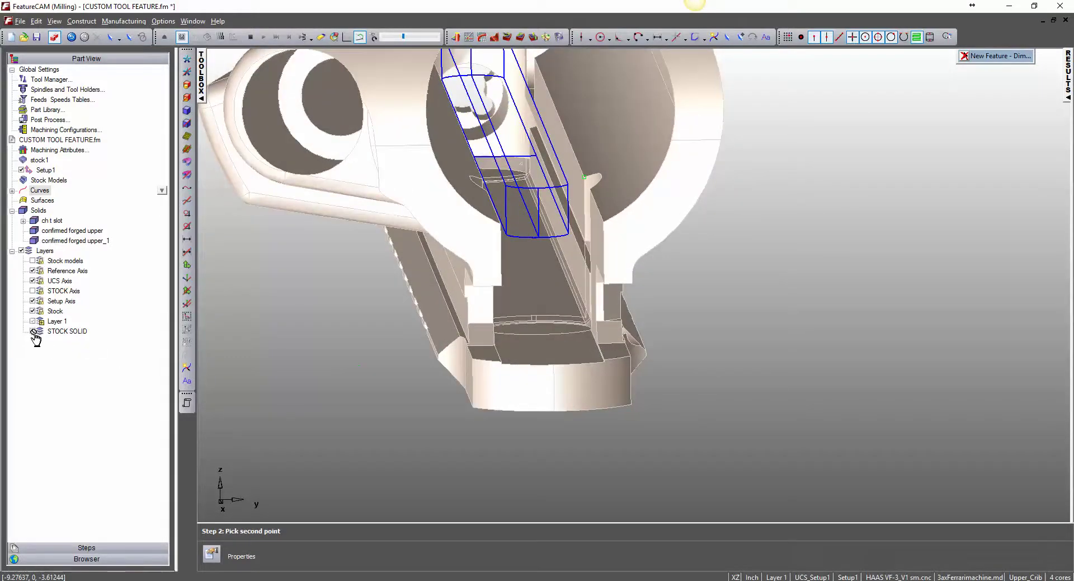
pyautogui.click(961, 58)
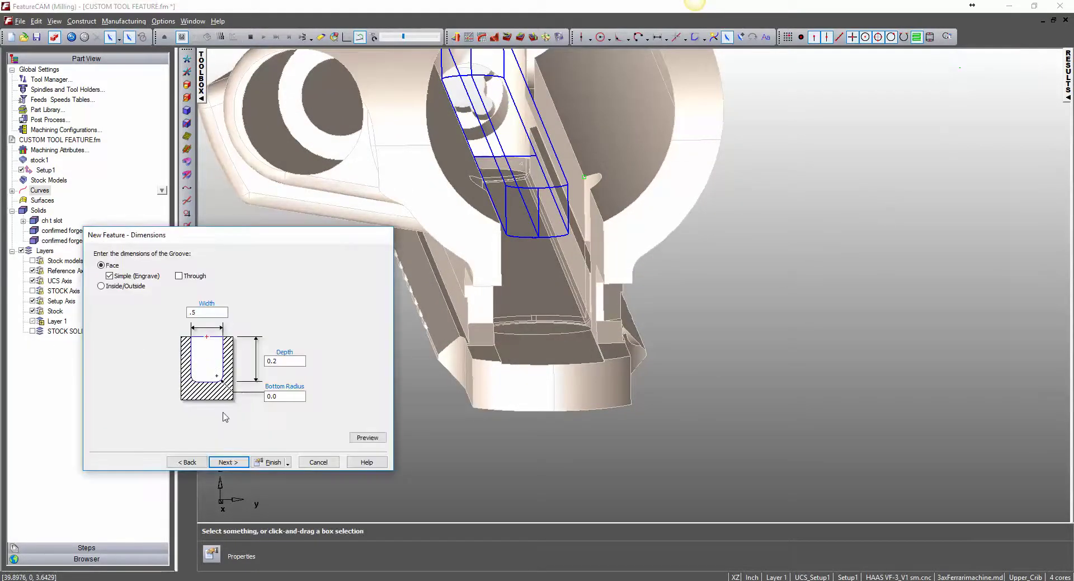
pyautogui.moveTo(218, 234); pyautogui.dragTo(813, 222)
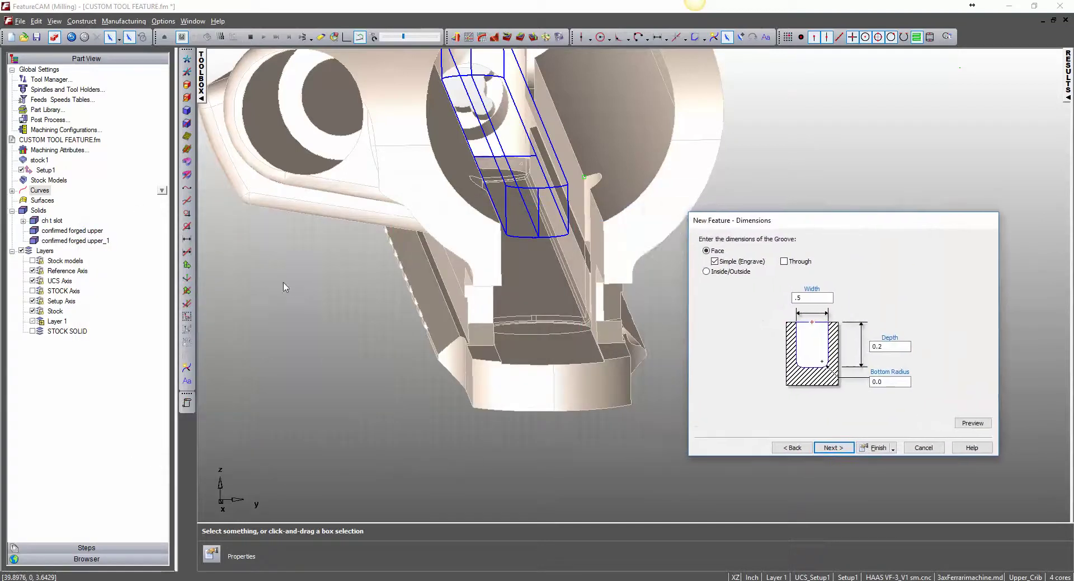
# - Hide the STOCK SOLID layer to reveal the receiver's groove channel
pyautogui.click(32, 331)
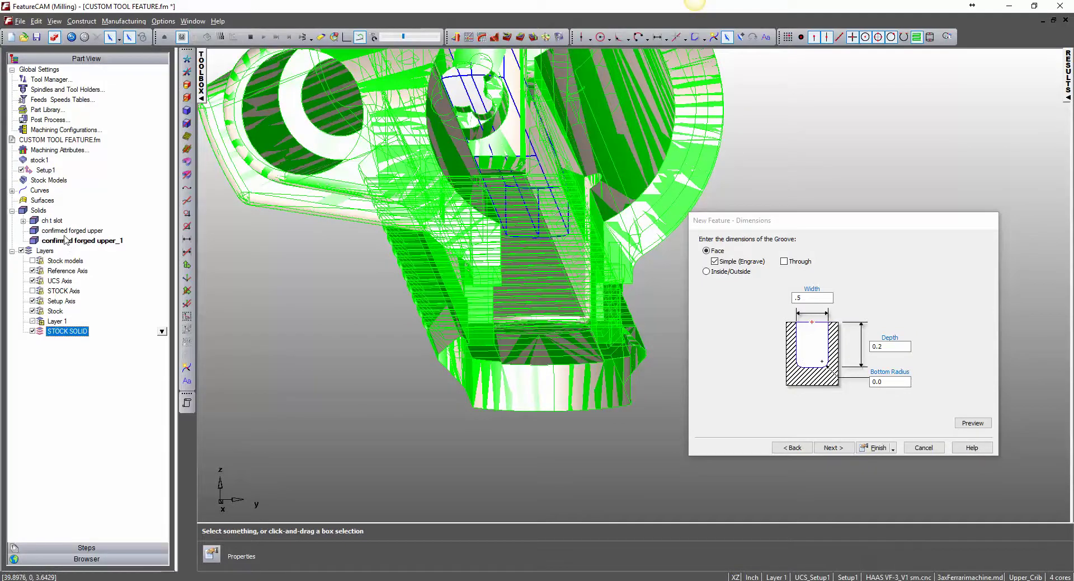
pyautogui.click(64, 231)
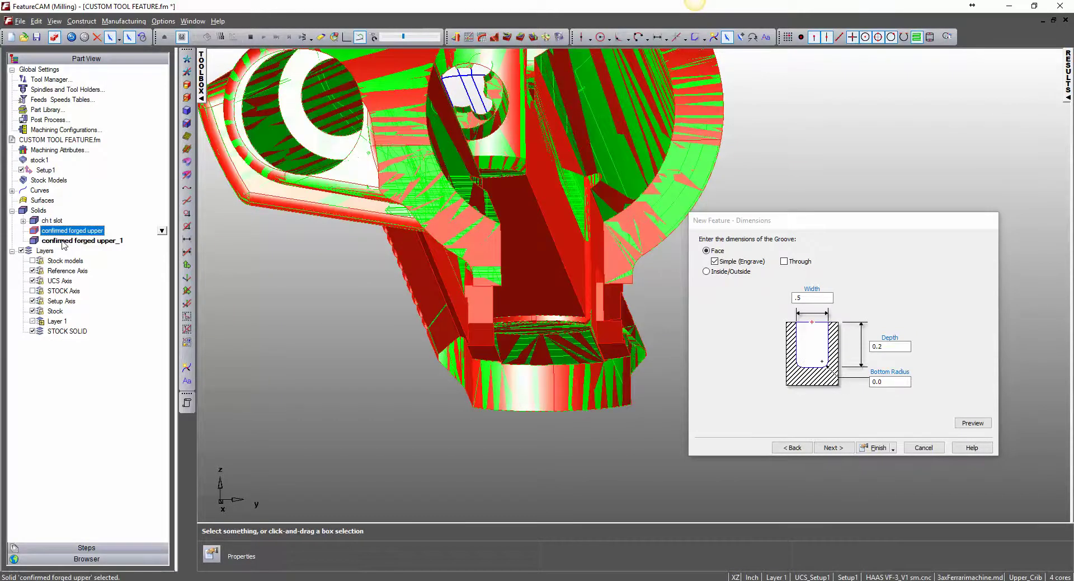
pyautogui.click(71, 241)
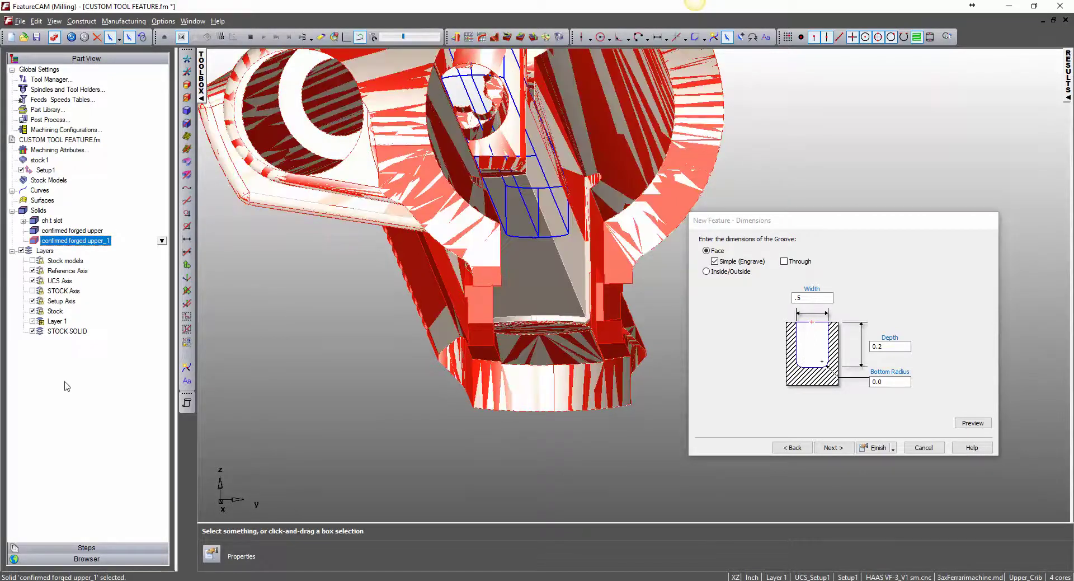
pyautogui.click(35, 330)
pyautogui.click(288, 359)
pyautogui.click(33, 331)
pyautogui.moveTo(532, 361); pyautogui.dragTo(538, 360, button='middle')
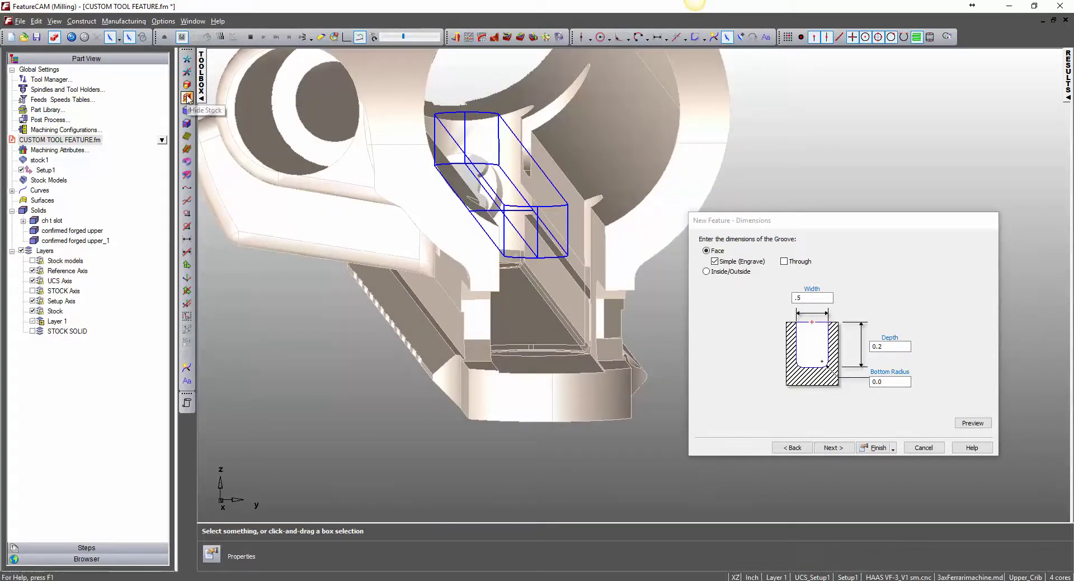
# - Measure the groove depth between two points on the receiver
pyautogui.click(498, 307)
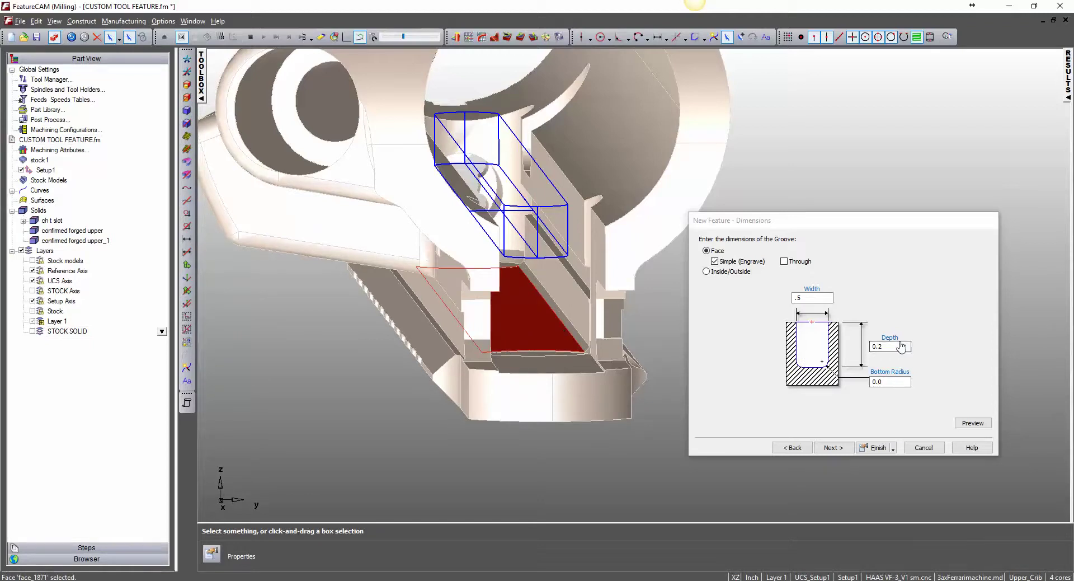
pyautogui.click(894, 342)
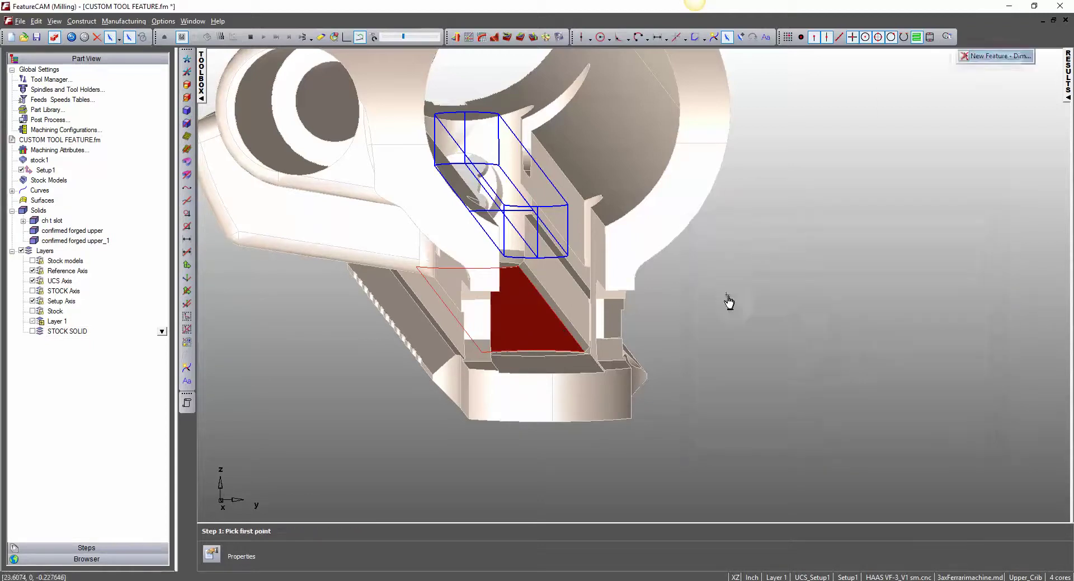
pyautogui.click(585, 201)
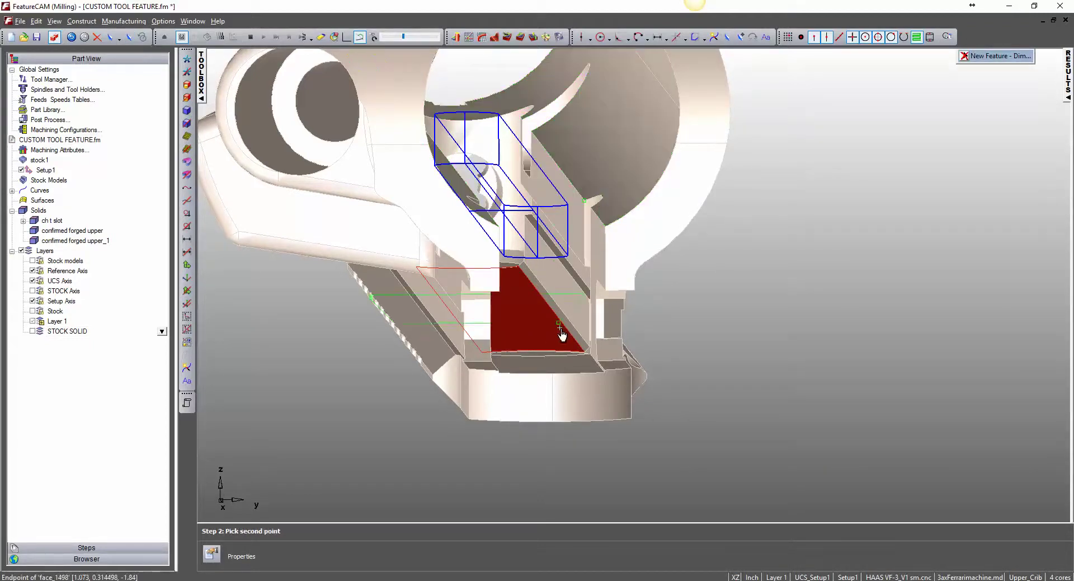
pyautogui.scroll(5, 576, 355)
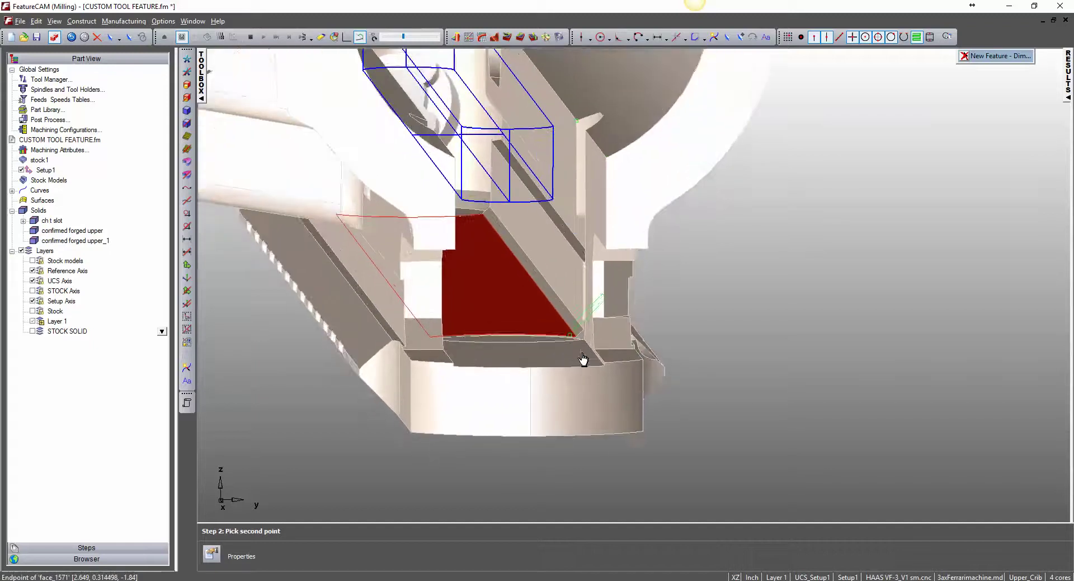
pyautogui.scroll(2, 582, 358)
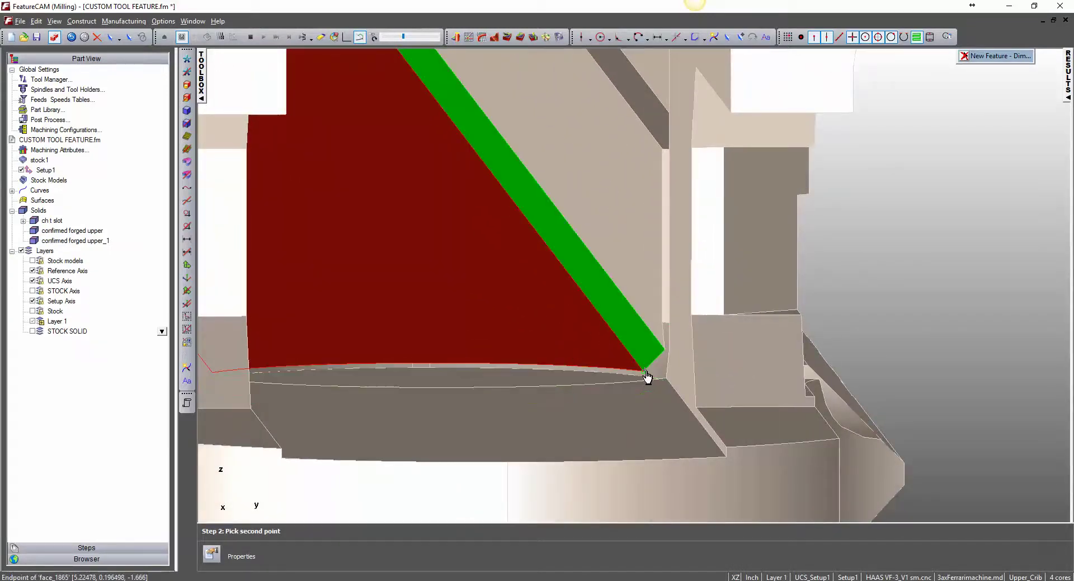
pyautogui.click(643, 370)
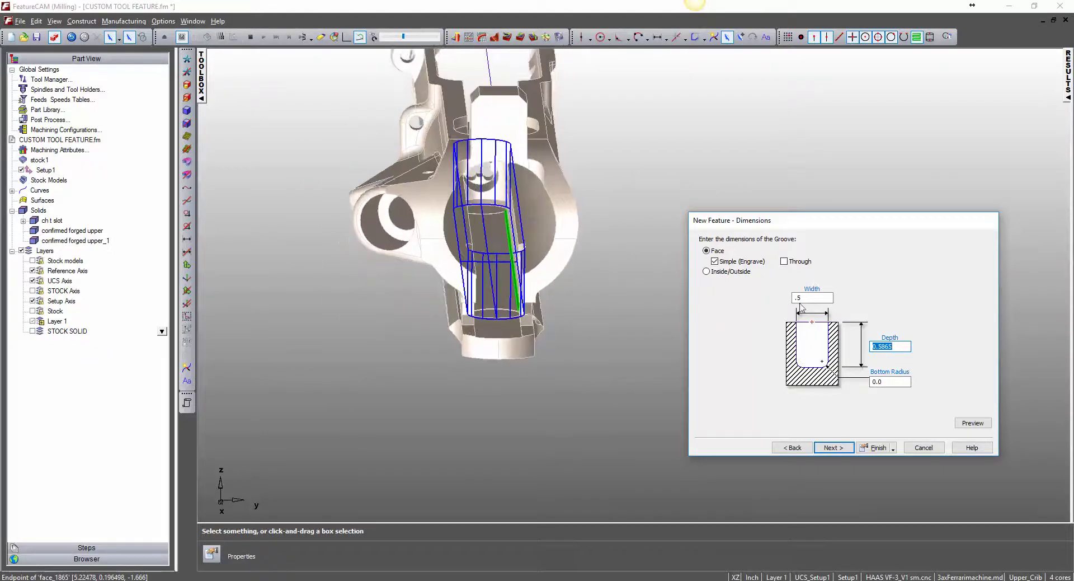
# - Choose the Charging Handle T Slot tool for the groove
pyautogui.click(833, 447)
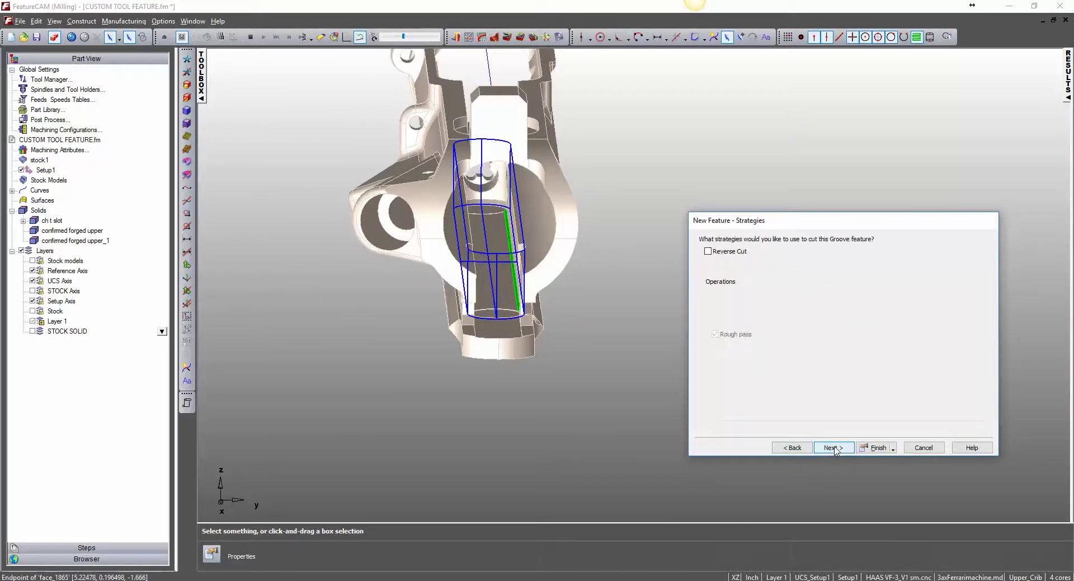
pyautogui.click(833, 447)
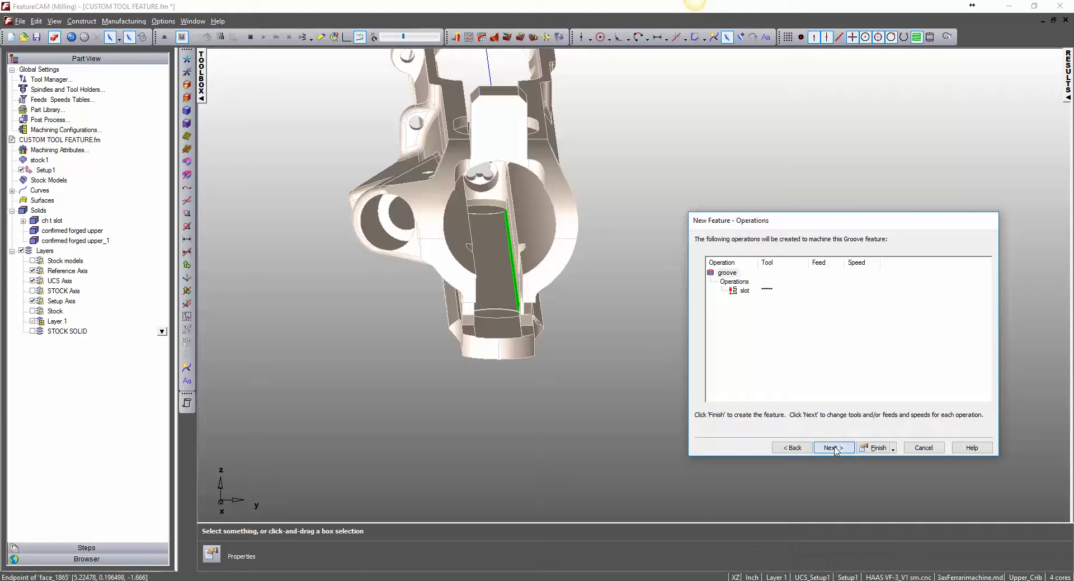
pyautogui.click(833, 447)
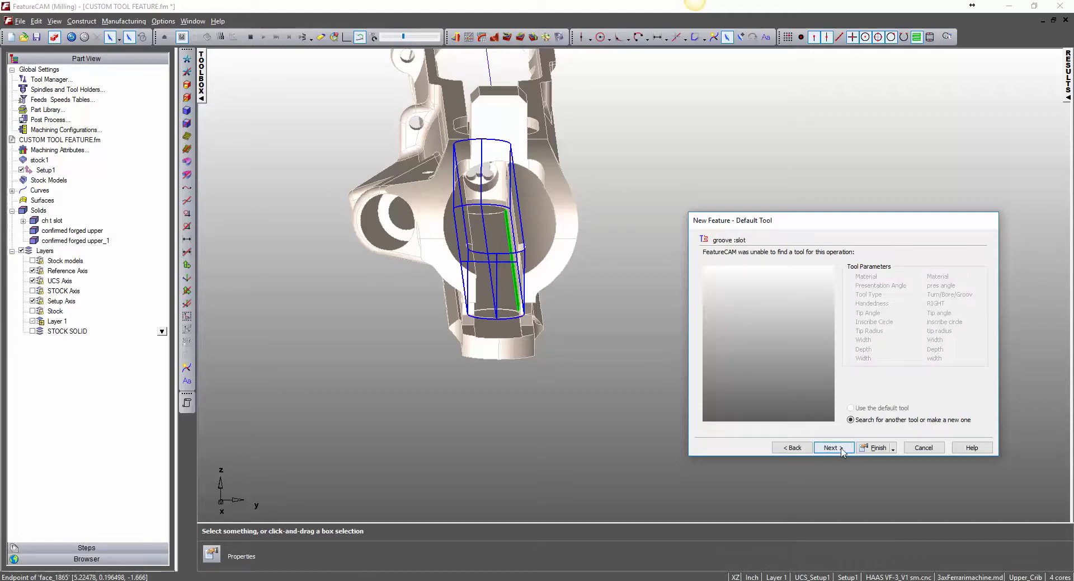
pyautogui.click(833, 448)
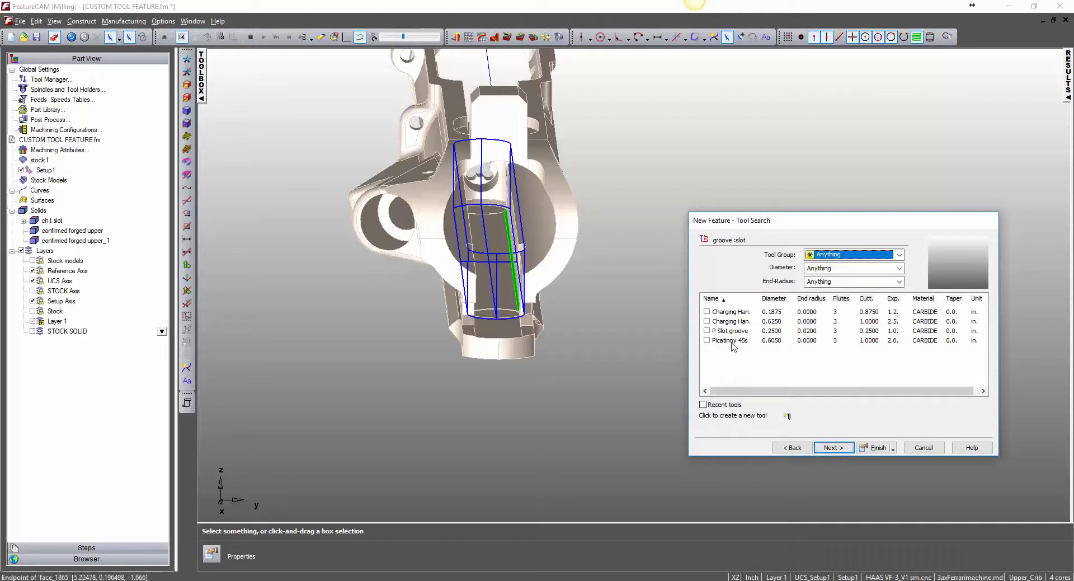
pyautogui.moveTo(759, 298); pyautogui.dragTo(789, 299)
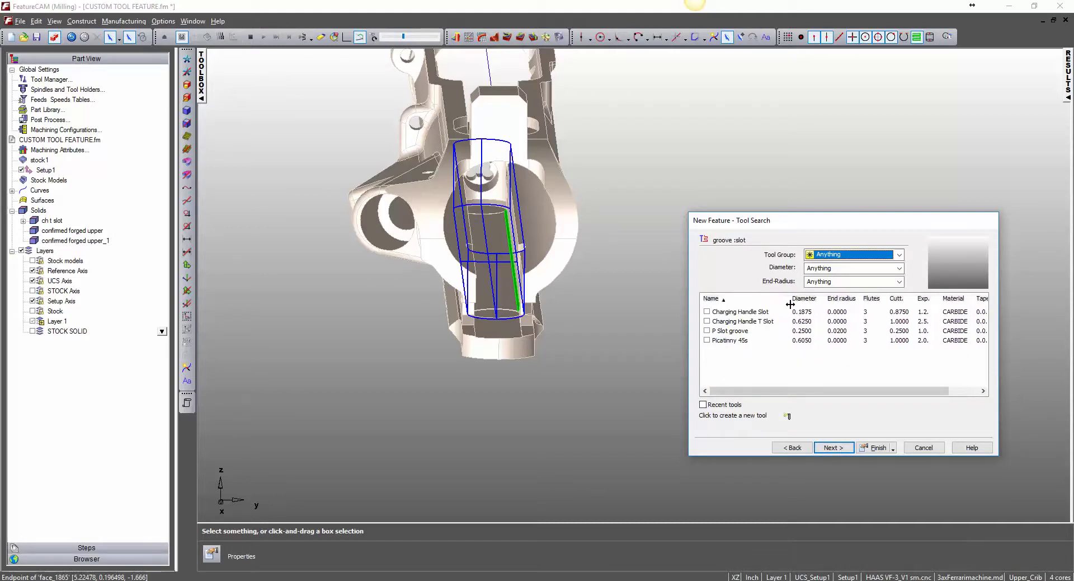
pyautogui.click(742, 323)
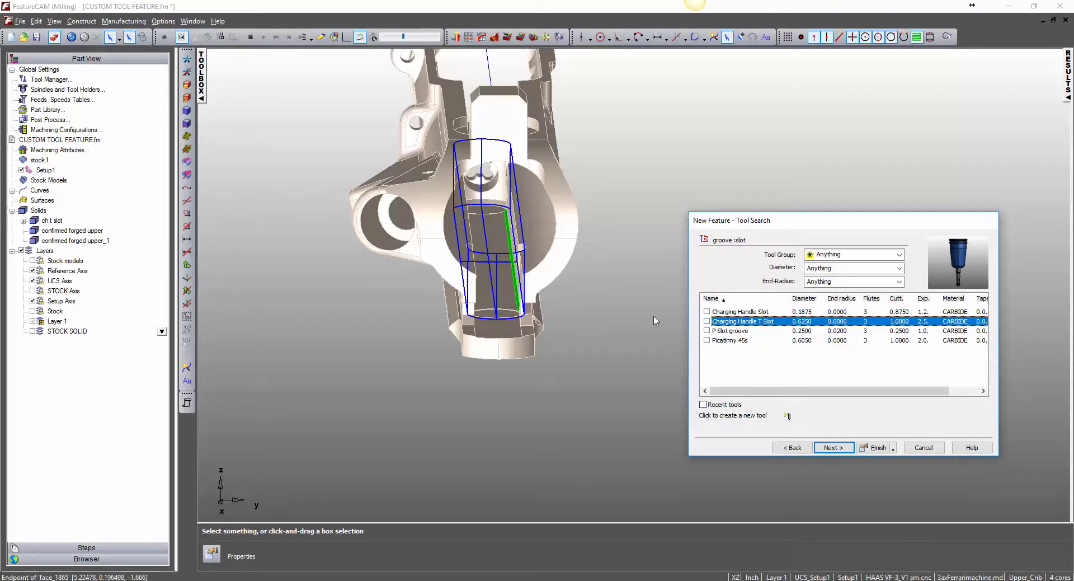
# - Accept the recommended feeds, speeds and flood coolant, and finish groove1
pyautogui.click(833, 448)
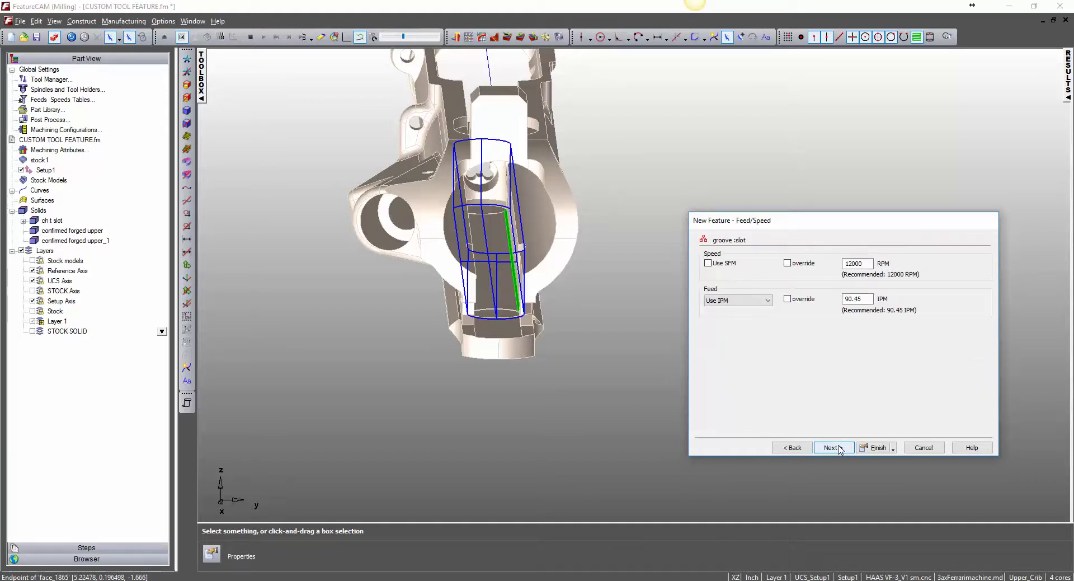
pyautogui.click(839, 448)
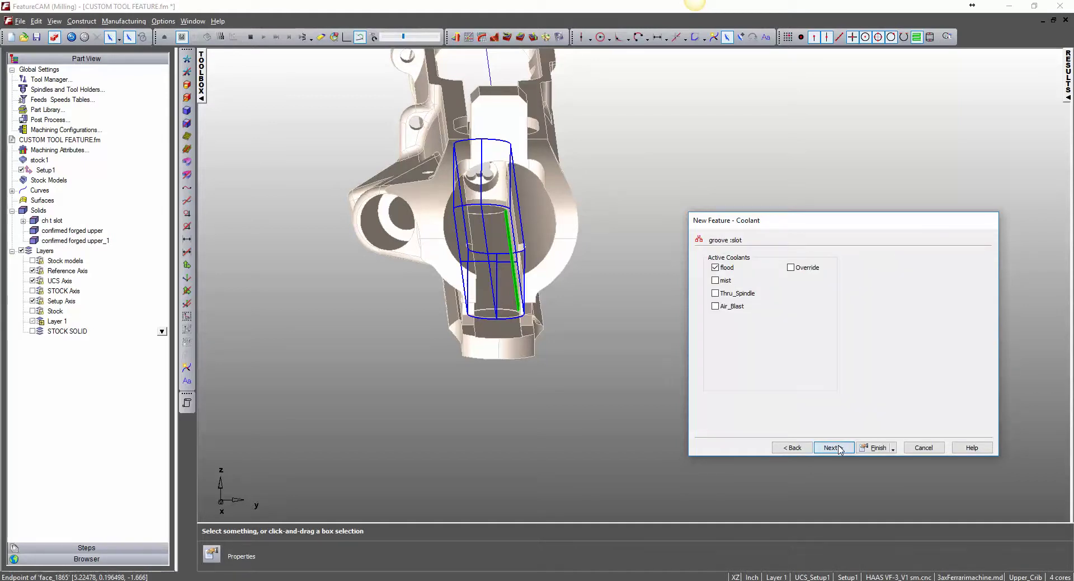
pyautogui.click(839, 448)
pyautogui.click(874, 447)
pyautogui.click(406, 358)
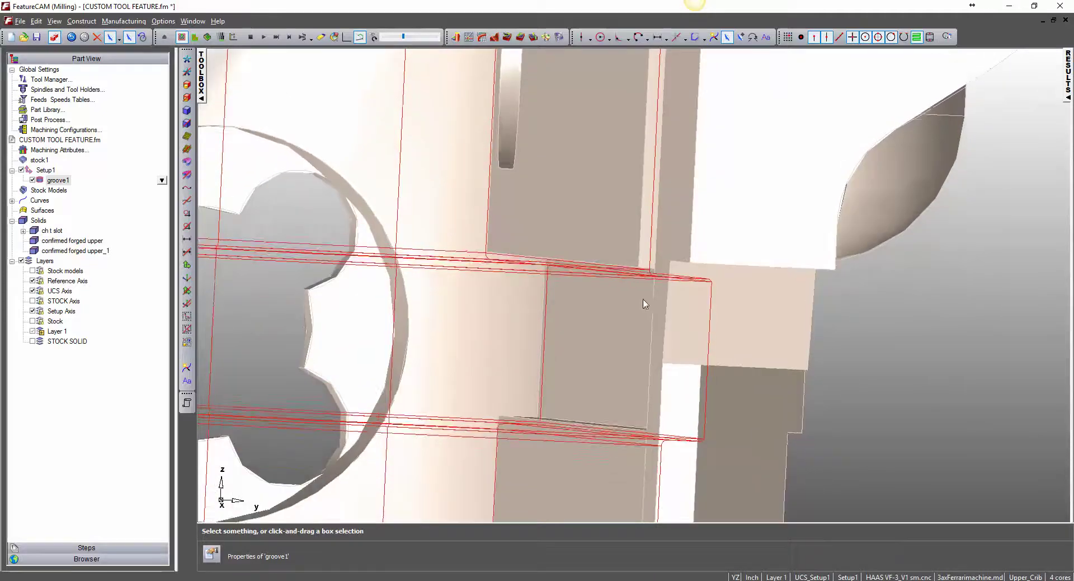
pyautogui.scroll(1, 659, 272)
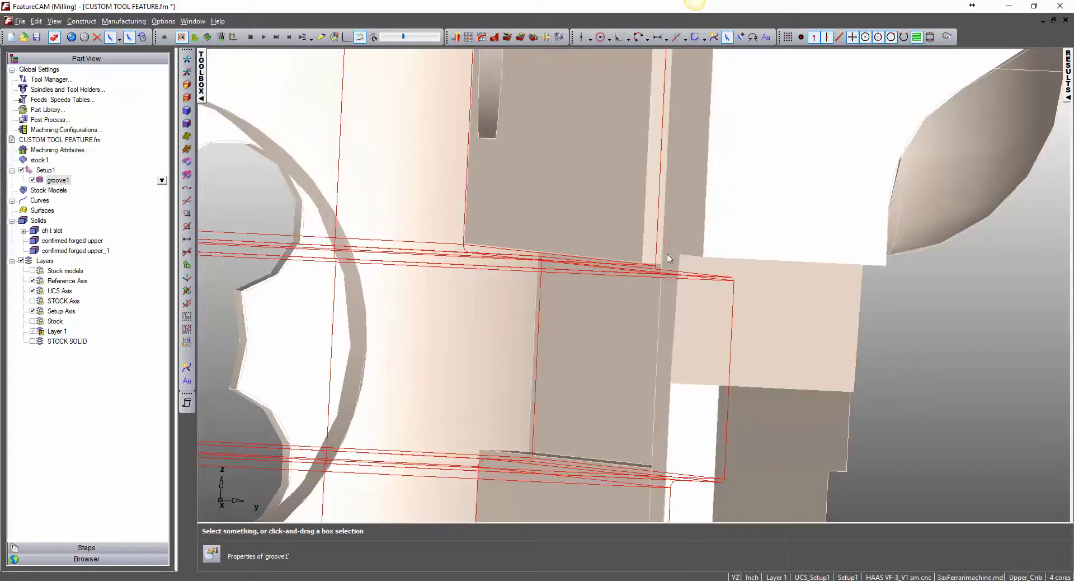
pyautogui.scroll(4, 669, 252)
pyautogui.scroll(2, 654, 281)
pyautogui.scroll(1, 646, 285)
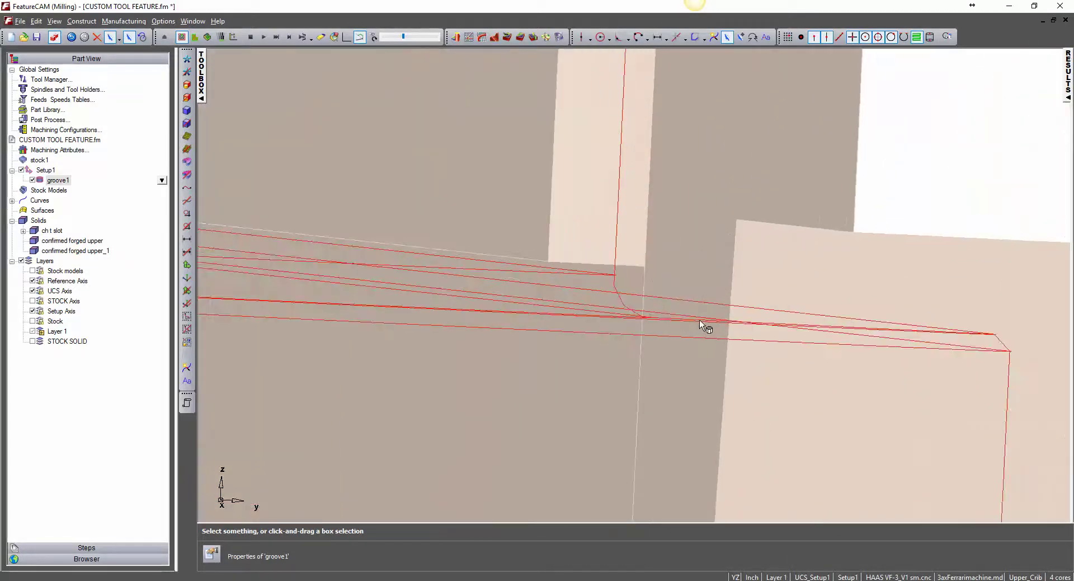
pyautogui.moveTo(652, 305); pyautogui.dragTo(602, 287, button='middle')
pyautogui.click(517, 414)
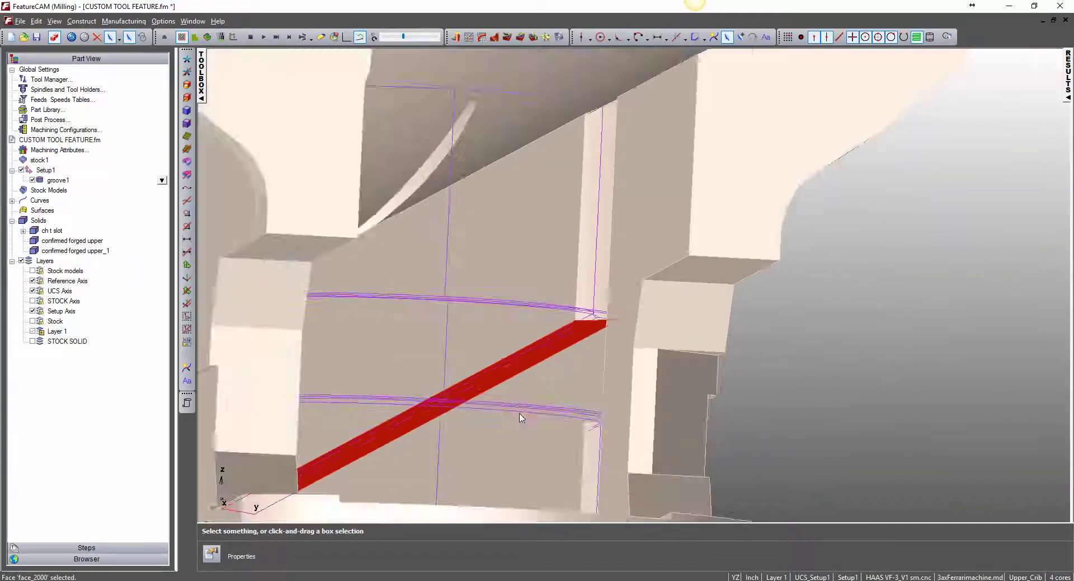
pyautogui.scroll(-3, 526, 418)
pyautogui.moveTo(581, 308); pyautogui.dragTo(599, 270, button='middle')
# - Hide everything except groove1 and zoom in on it from the Right view
pyautogui.click(603, 267)
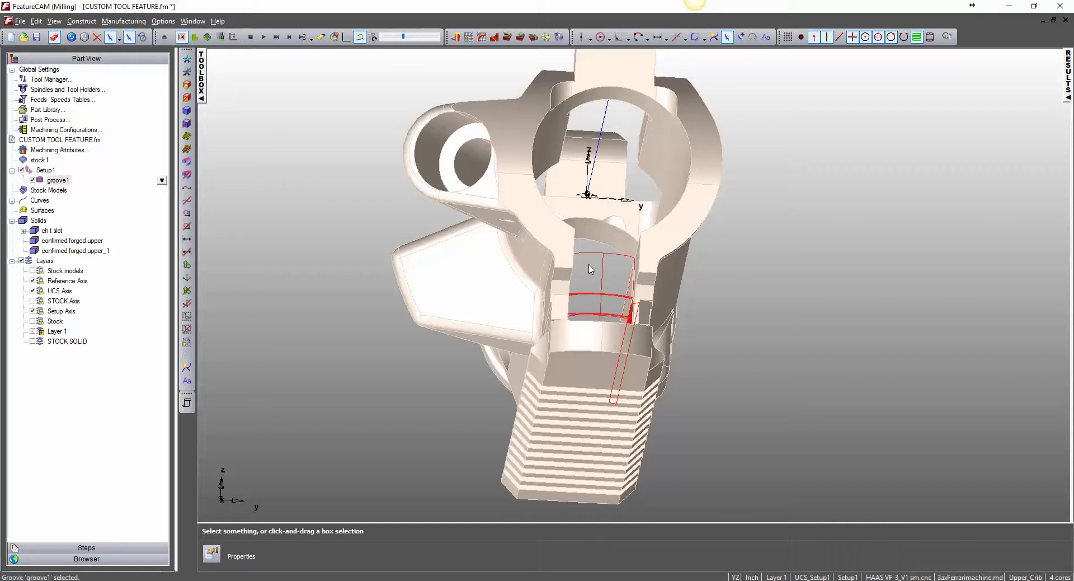
pyautogui.click(186, 342)
pyautogui.rightClick(417, 380)
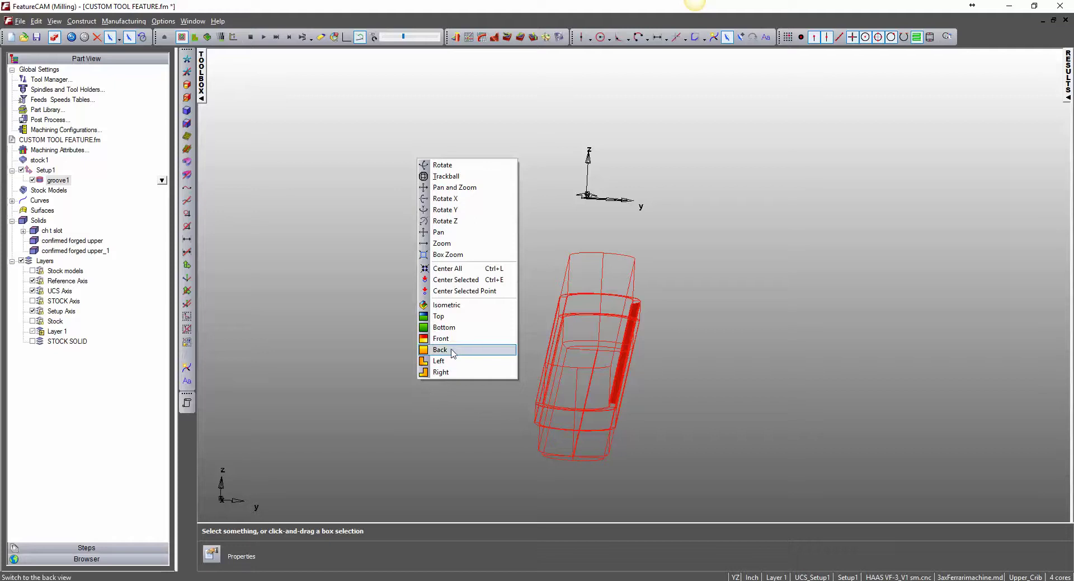
pyautogui.click(473, 372)
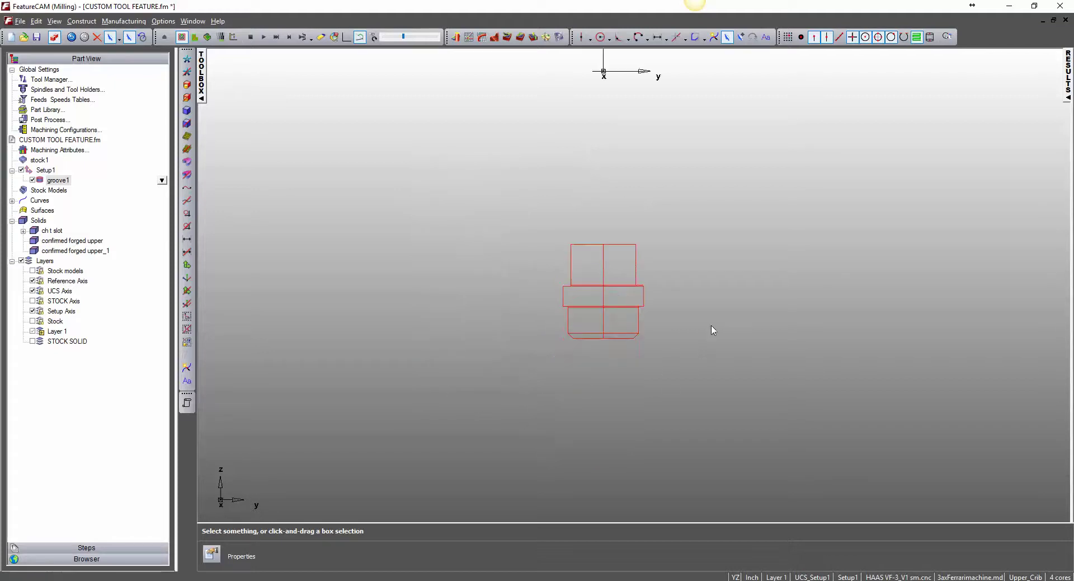
pyautogui.scroll(10, 664, 330)
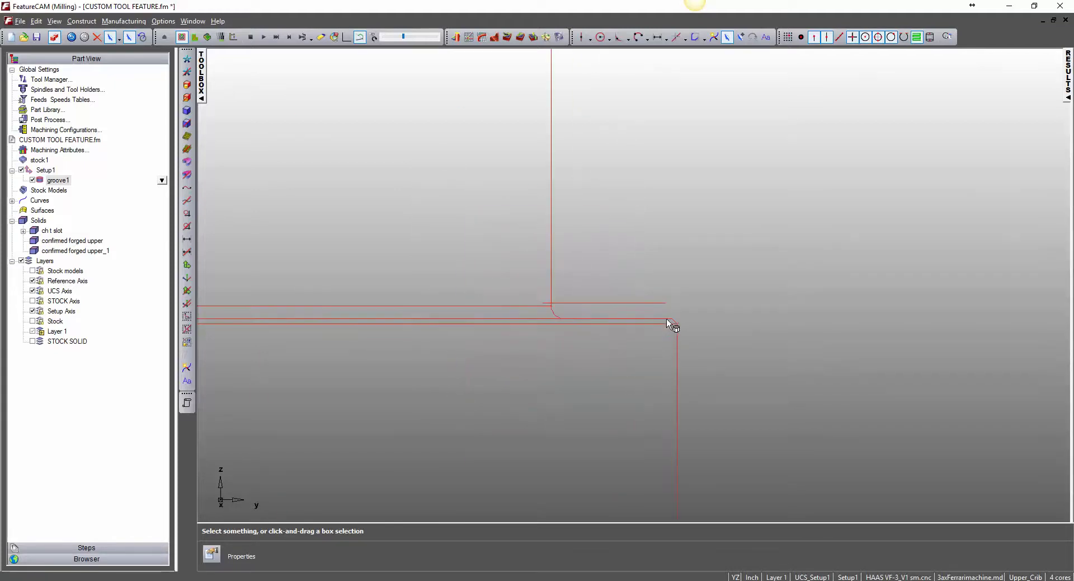
# - Add a vertical 0.006 dimension between the groove edges, shown to four decimal places
pyautogui.click(667, 40)
pyautogui.click(685, 64)
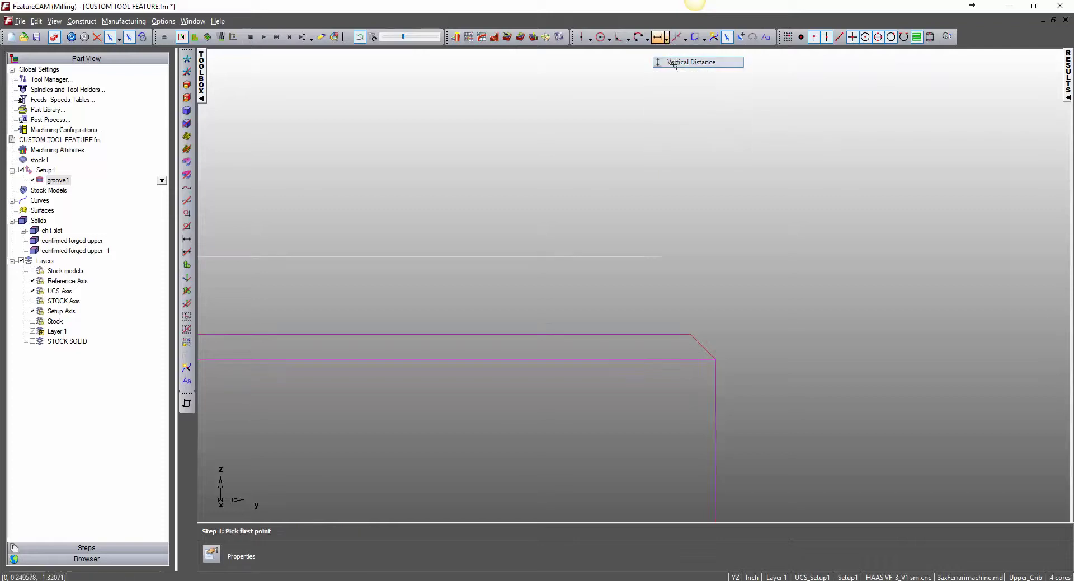
pyautogui.click(690, 334)
pyautogui.click(662, 256)
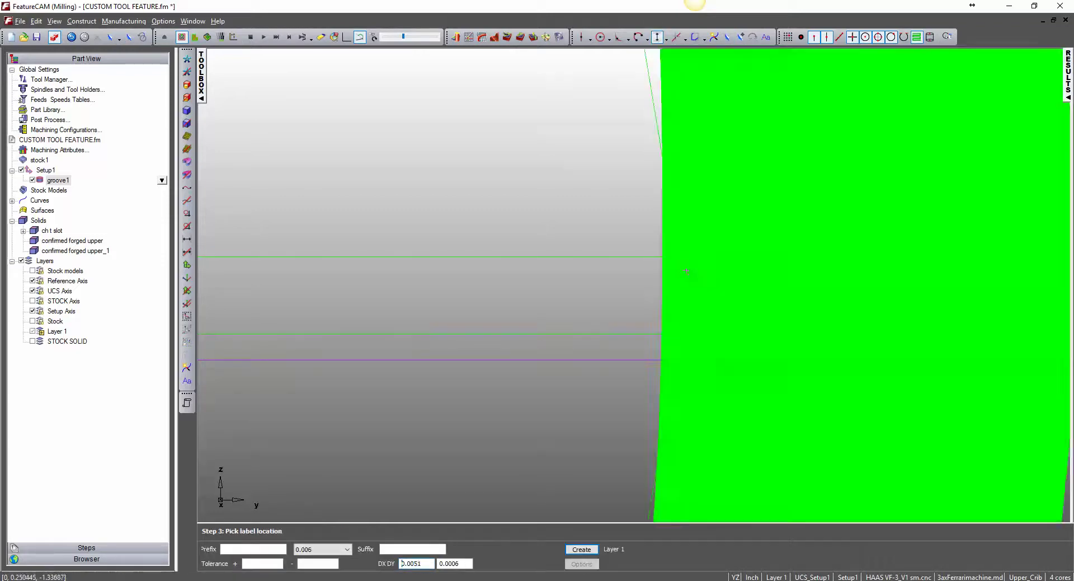
pyautogui.scroll(-8, 717, 270)
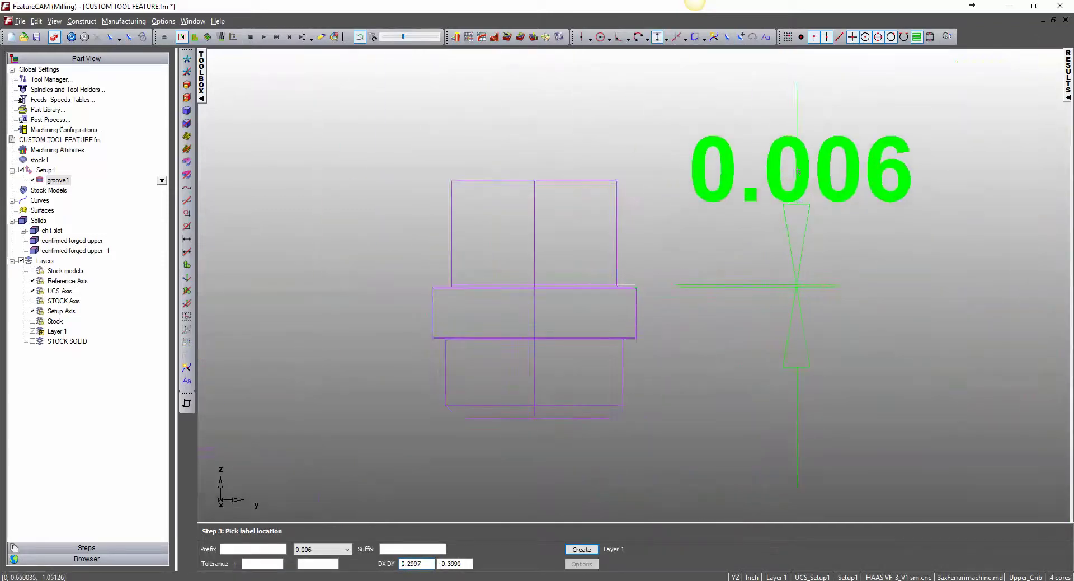
pyautogui.click(797, 170)
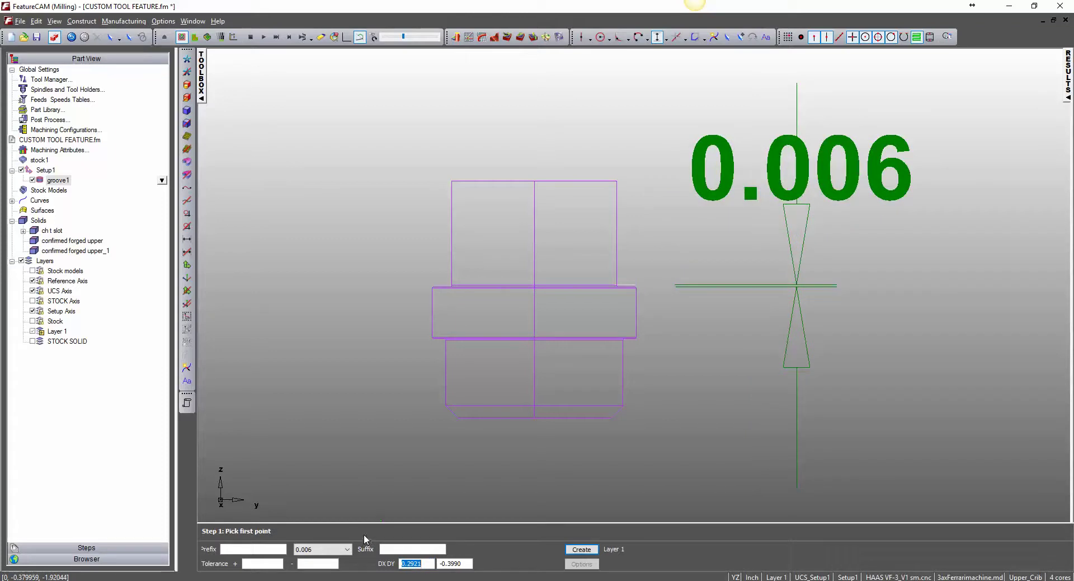
pyautogui.click(346, 548)
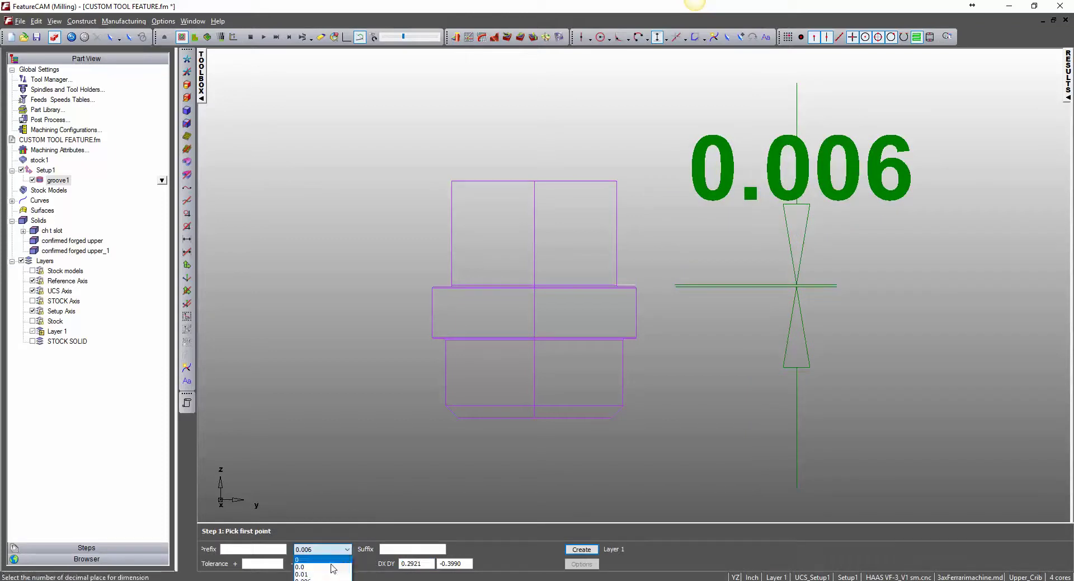
pyautogui.click(323, 579)
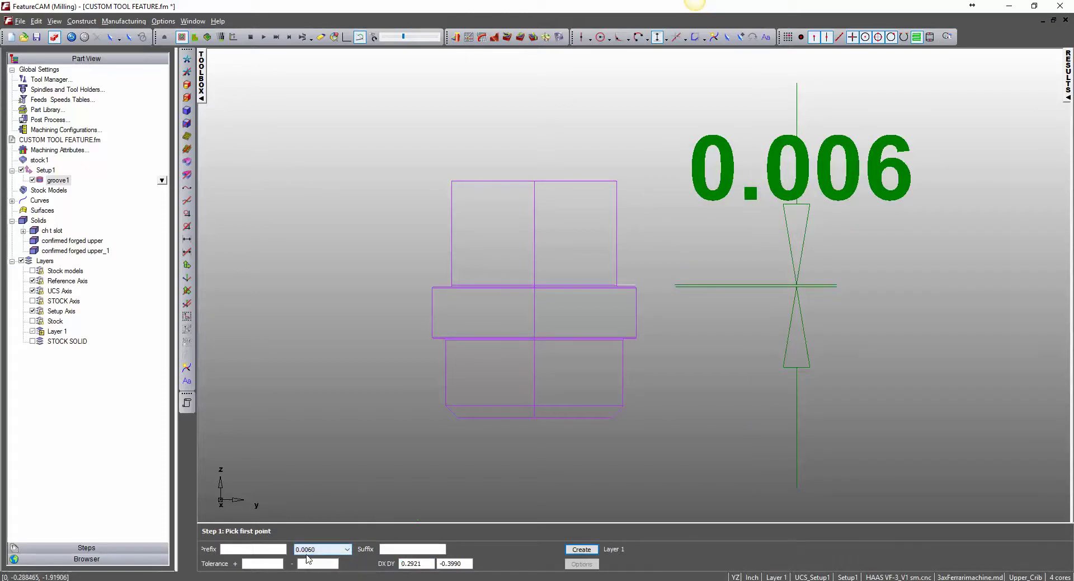
pyautogui.click(728, 38)
pyautogui.click(41, 181)
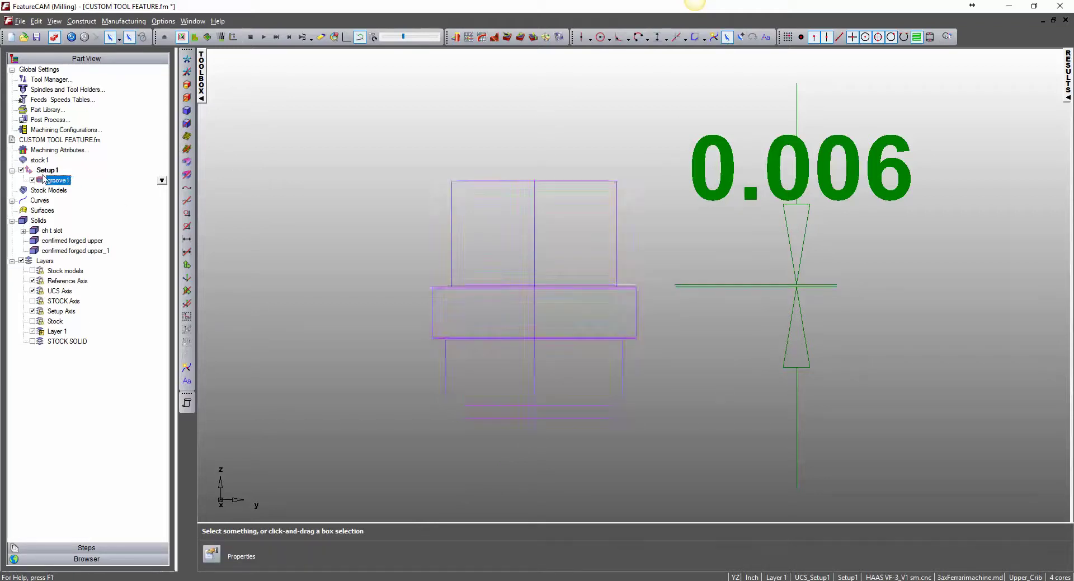
# - Add +.006 to groove1's relative Z location and apply it
pyautogui.doubleClick(56, 180)
pyautogui.click(413, 103)
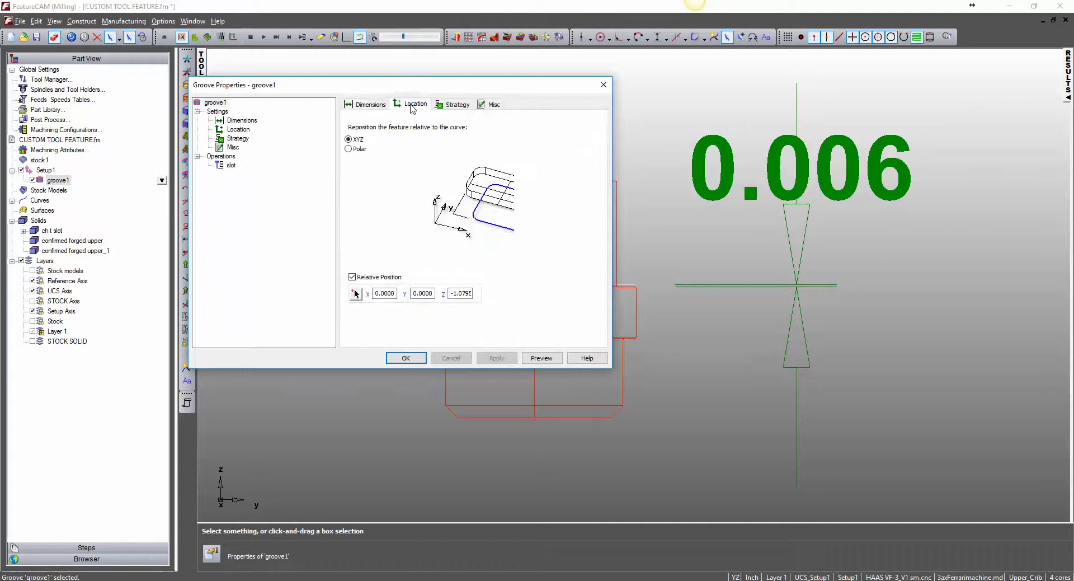
pyautogui.moveTo(425, 90); pyautogui.dragTo(261, 76)
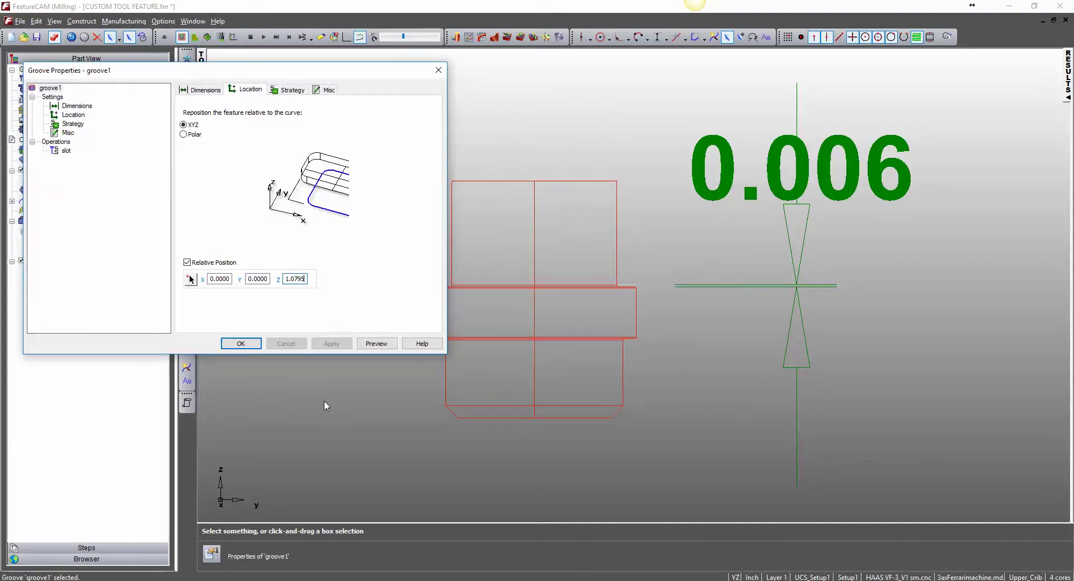
pyautogui.write('+.006')
pyautogui.click(342, 349)
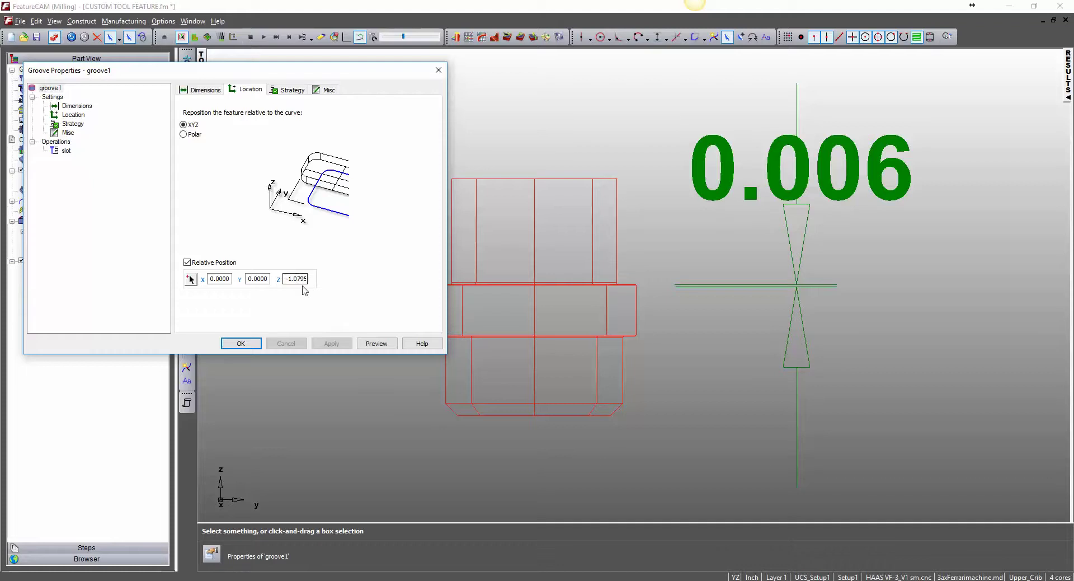
pyautogui.click(241, 343)
pyautogui.scroll(6, 707, 335)
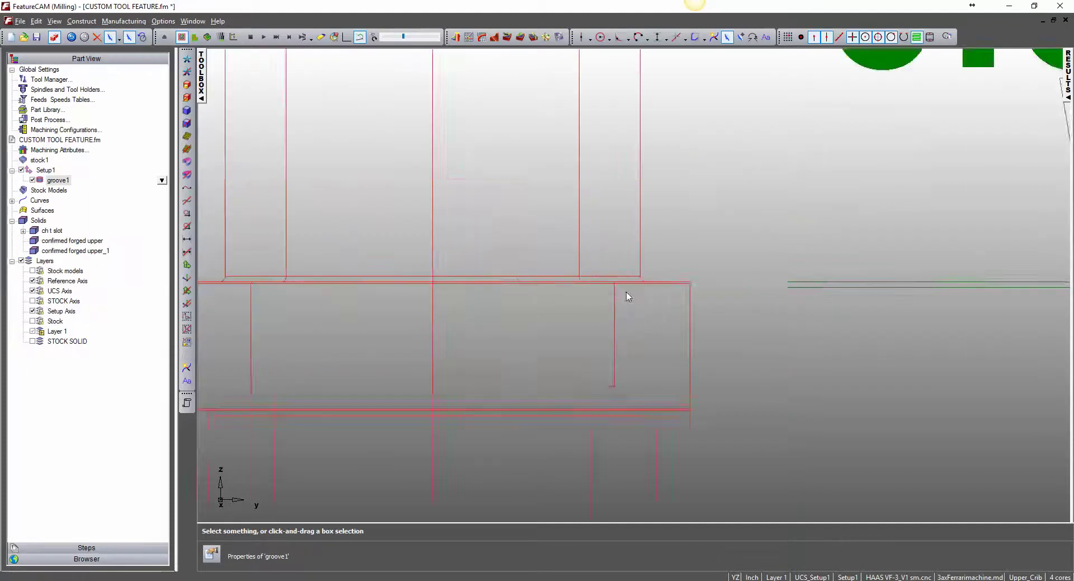
pyautogui.scroll(6, 700, 316)
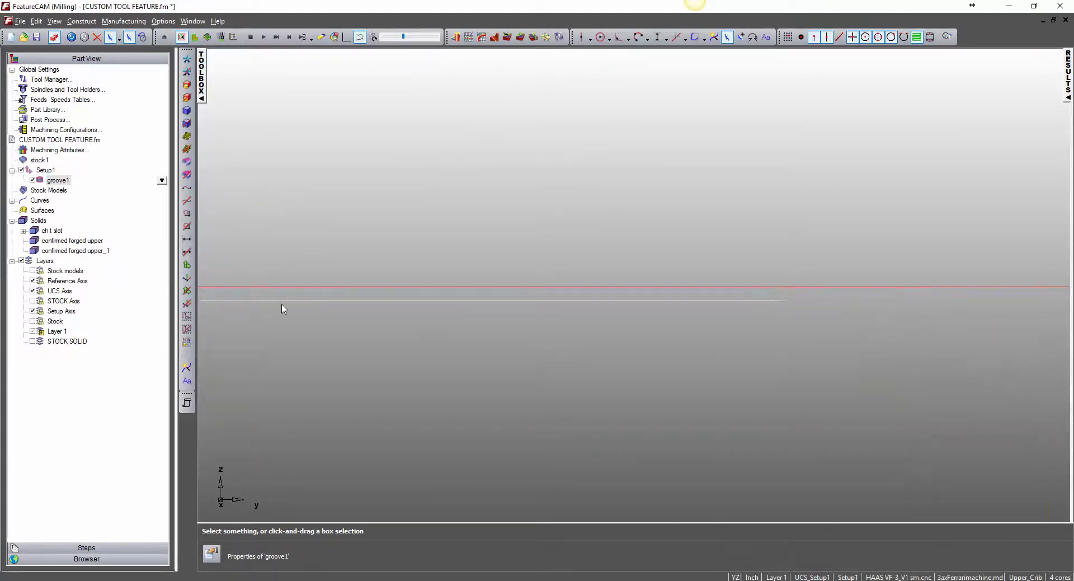
# - Adjust groove1's Z offset again, trying values down to 0.0058
pyautogui.doubleClick(45, 180)
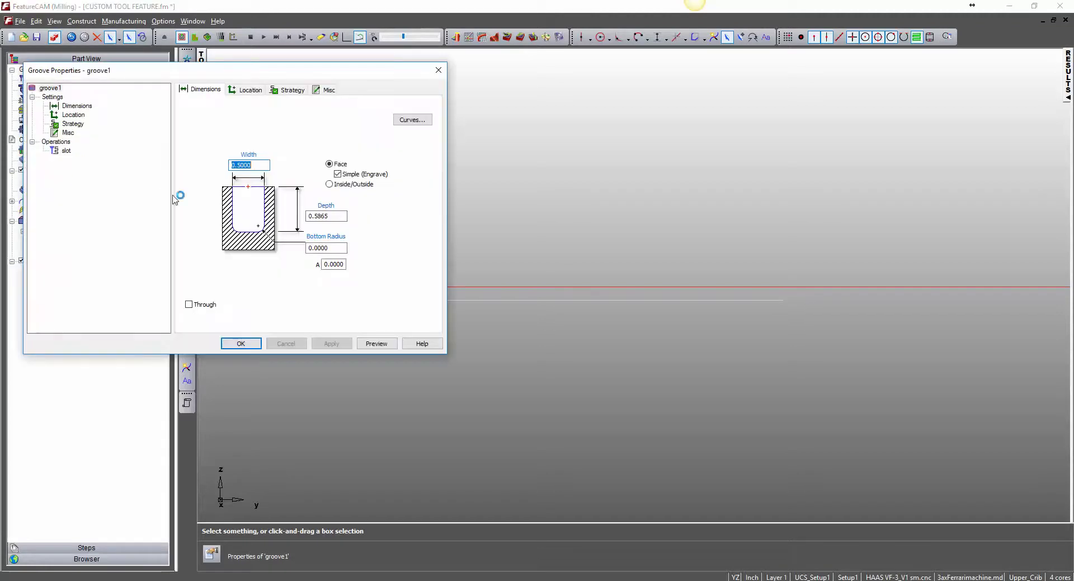
pyautogui.click(250, 90)
pyautogui.click(301, 280)
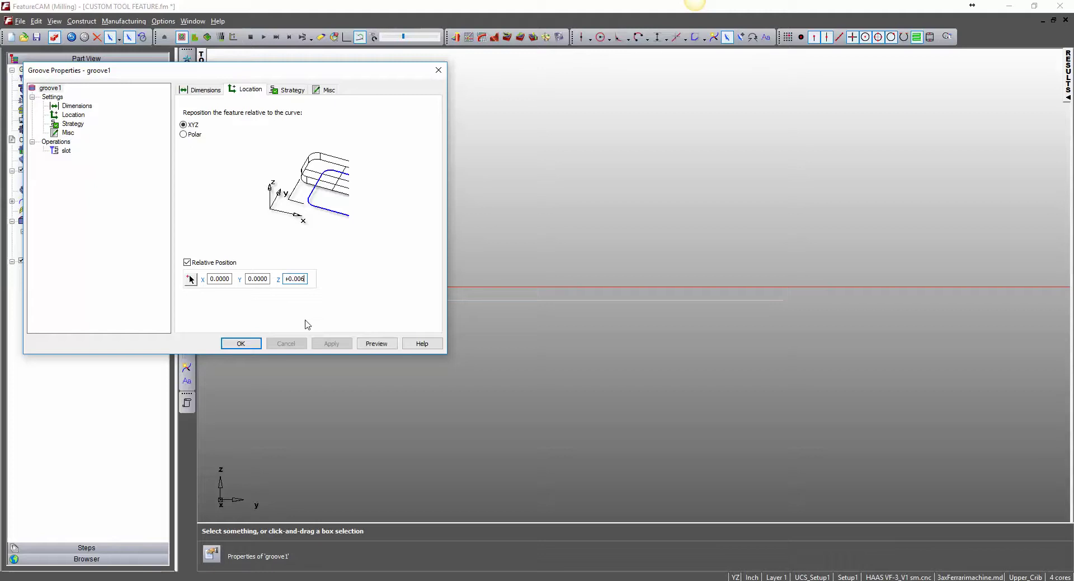
pyautogui.press('BackSpace')
pyautogui.write('55')
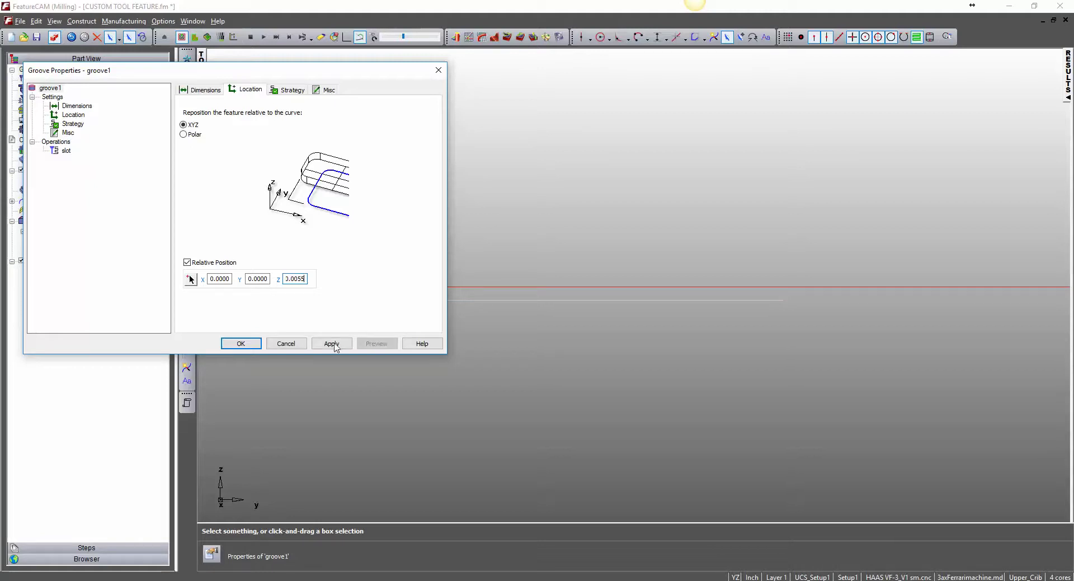
pyautogui.click(332, 344)
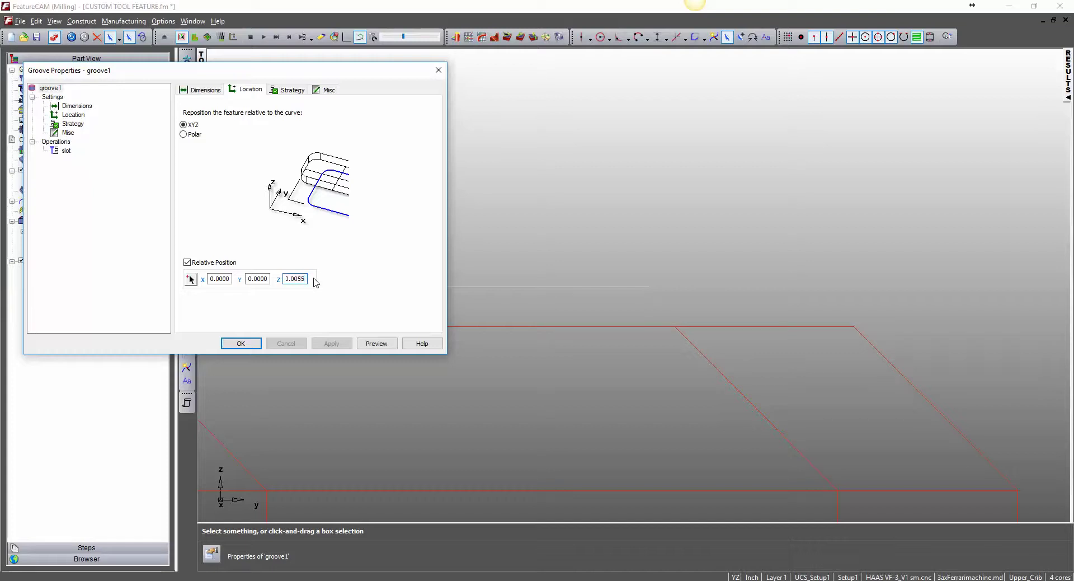
pyautogui.press('BackSpace')
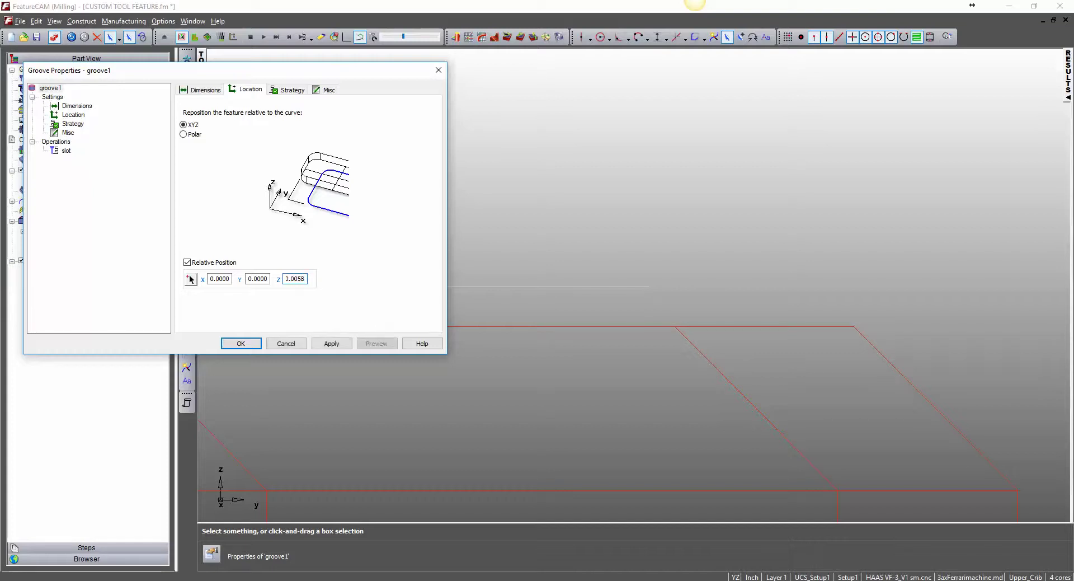
pyautogui.write('8')
pyautogui.click(332, 343)
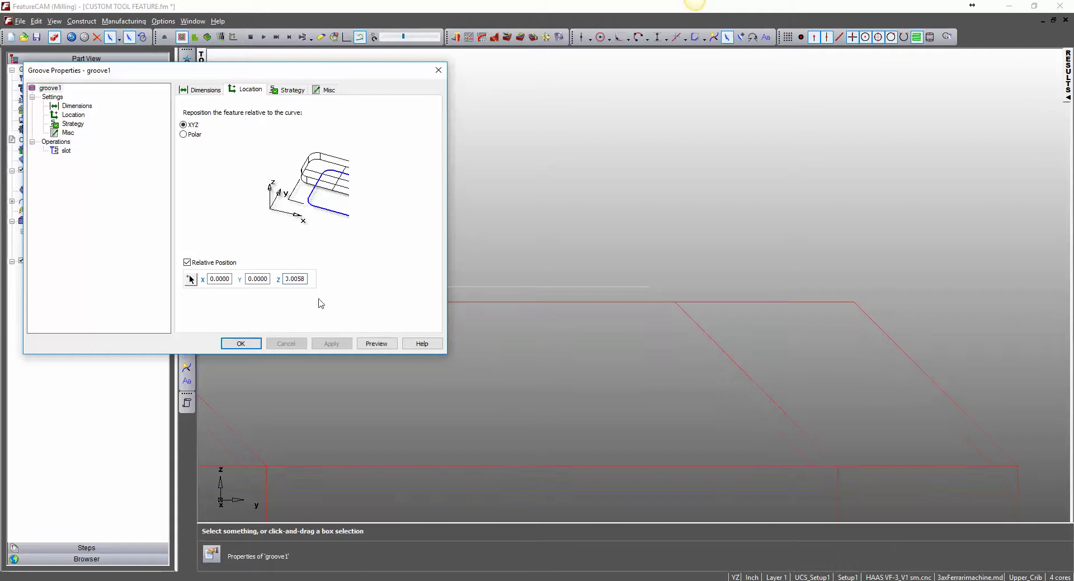
# - Settle the Z offset at 0.00595 and accept the groove properties
pyautogui.press('BackSpace')
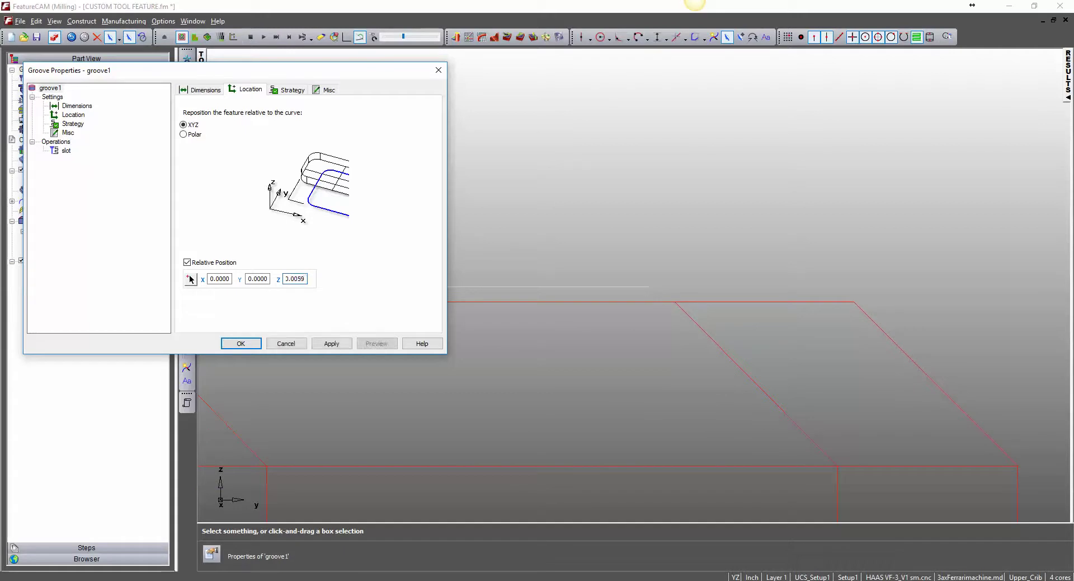
pyautogui.click(330, 343)
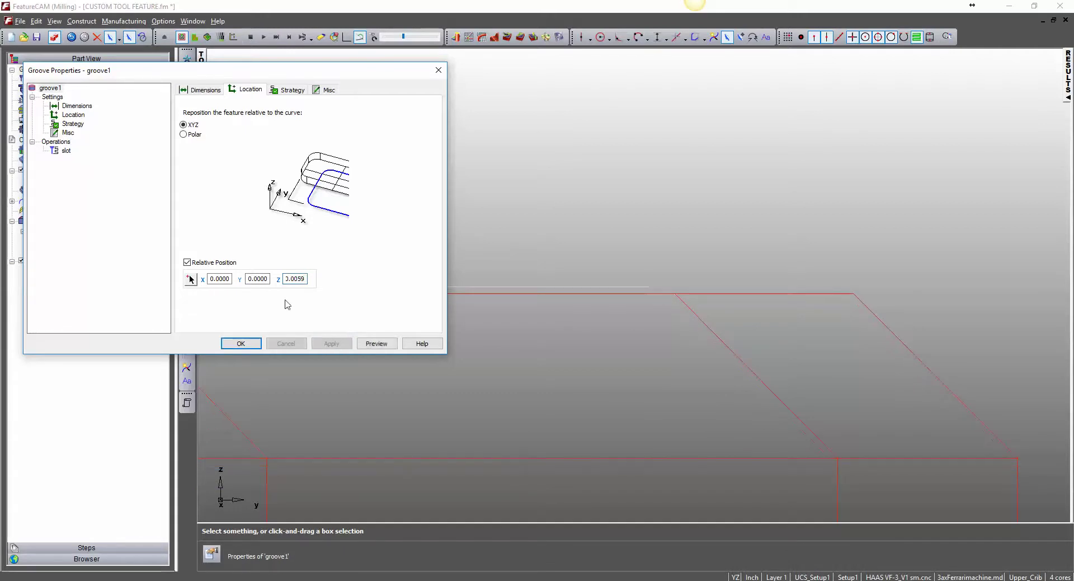
pyautogui.press('BackSpace')
pyautogui.write('5')
pyautogui.click(340, 343)
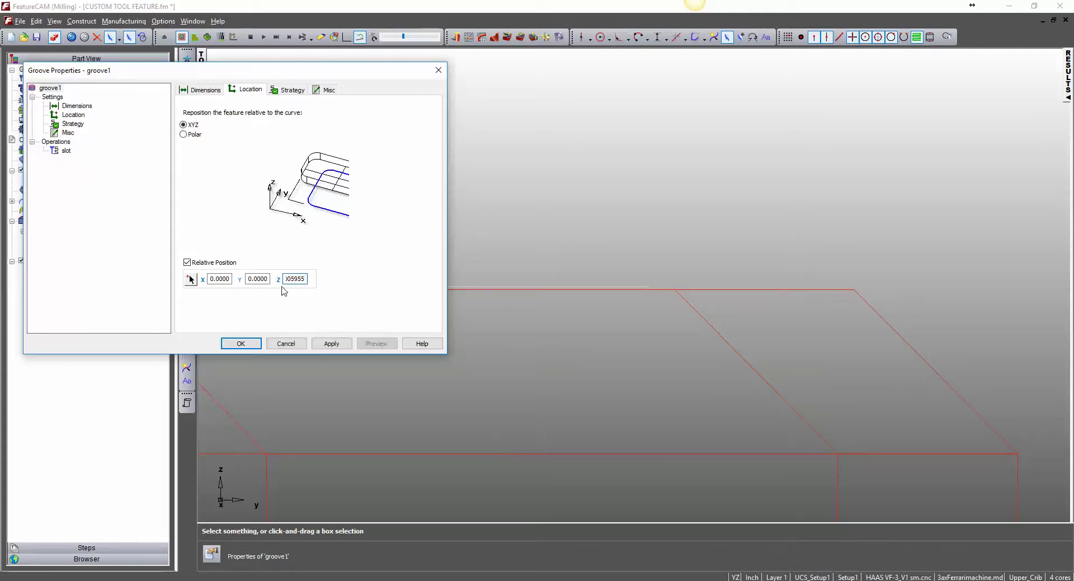
pyautogui.click(241, 343)
pyautogui.scroll(10, 445, 352)
pyautogui.scroll(-3, 451, 349)
pyautogui.moveTo(530, 337); pyautogui.dragTo(629, 254, button='middle')
pyautogui.scroll(-4, 427, 245)
# - Simulate Setup1 in 3D at reduced speed, then clear the simulation result
pyautogui.scroll(3, 419, 179)
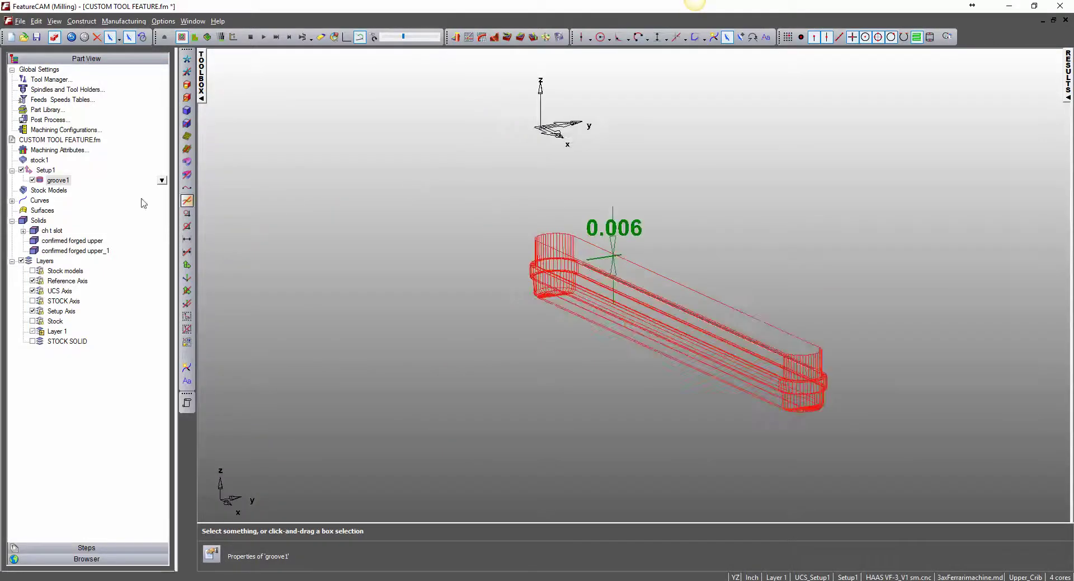
pyautogui.click(45, 170)
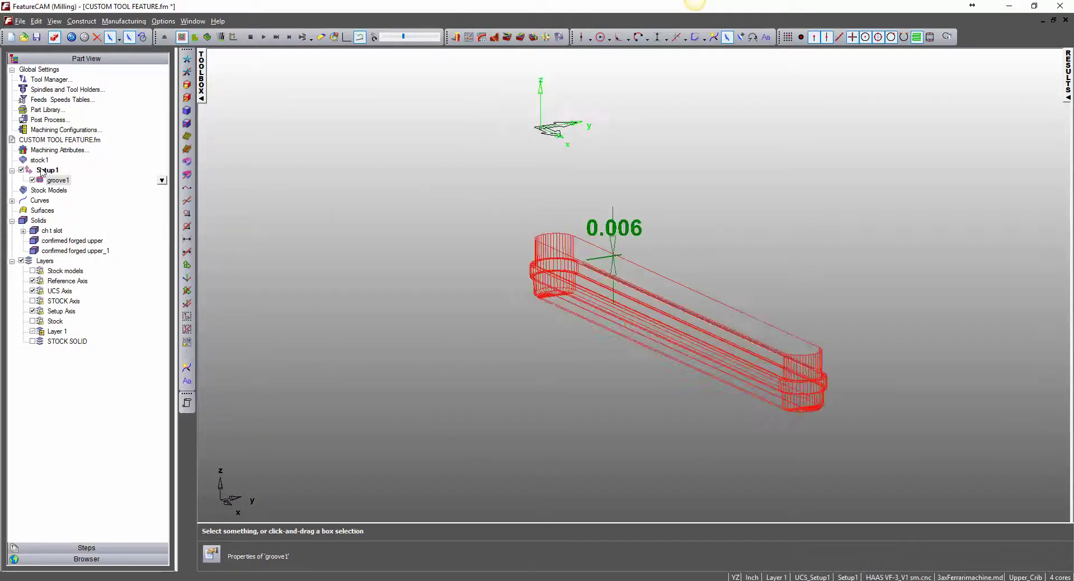
pyautogui.click(207, 37)
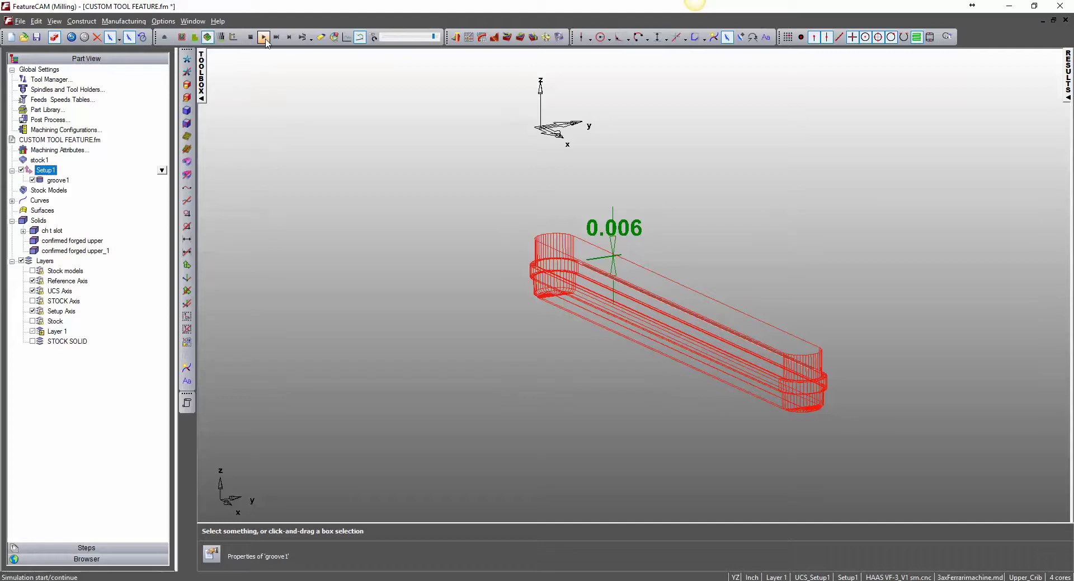
pyautogui.click(392, 38)
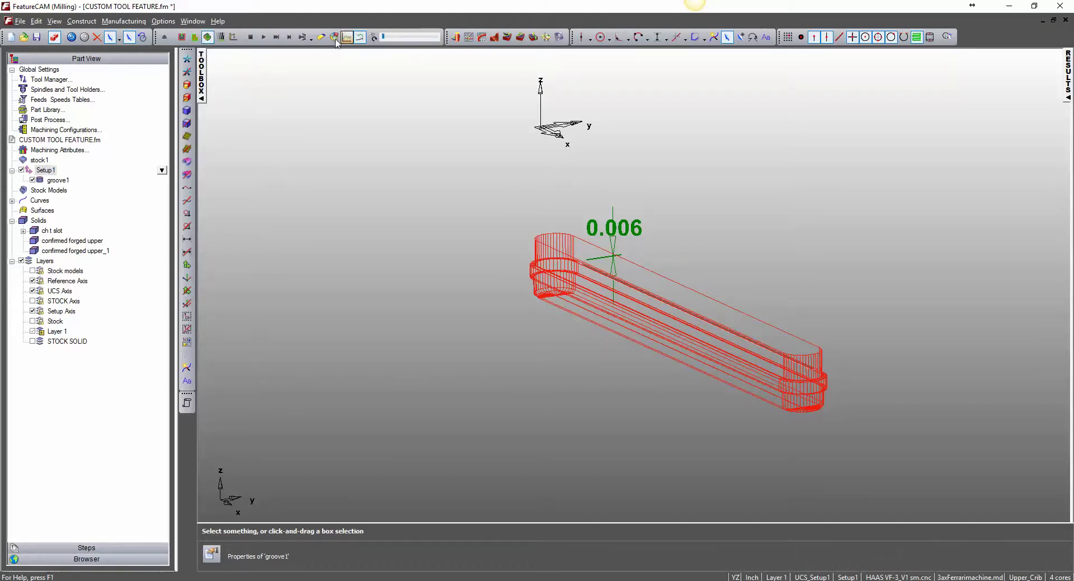
pyautogui.click(262, 38)
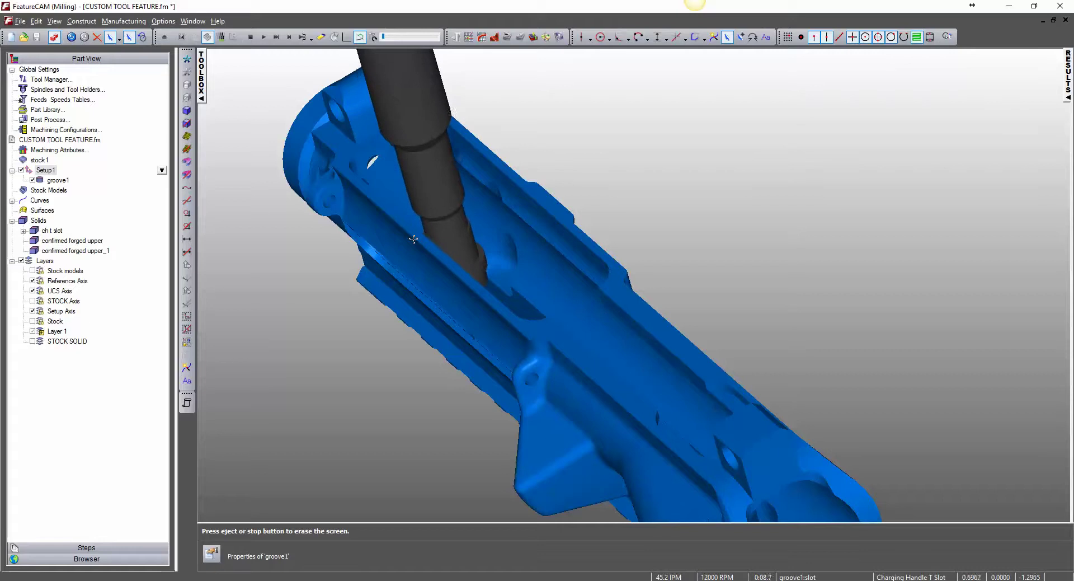
pyautogui.click(252, 38)
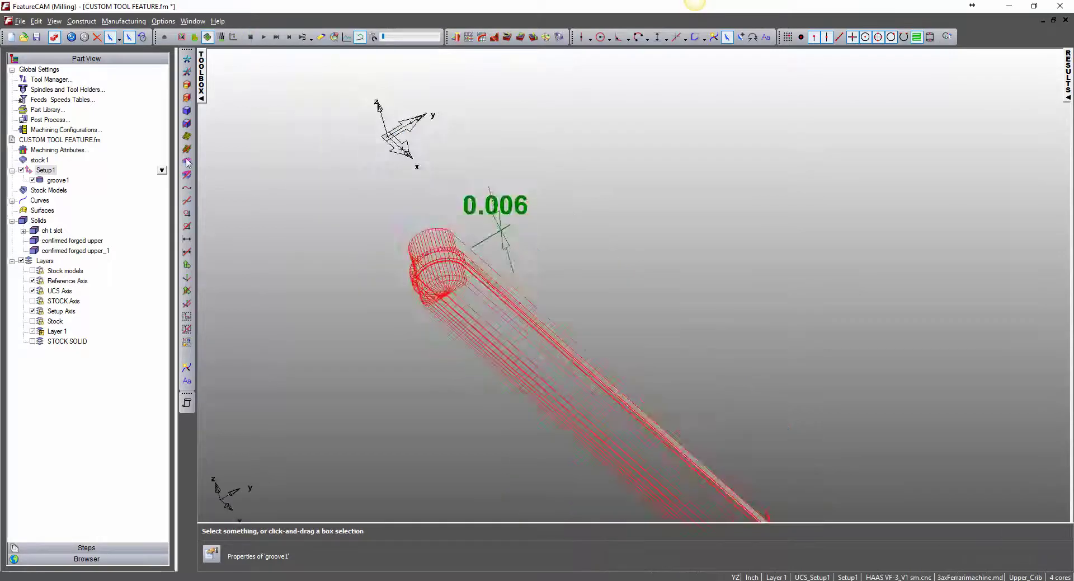
# - Give groove1's slot operation a 0 maximum ramp angle and 85% plunge feed override
pyautogui.doubleClick(58, 179)
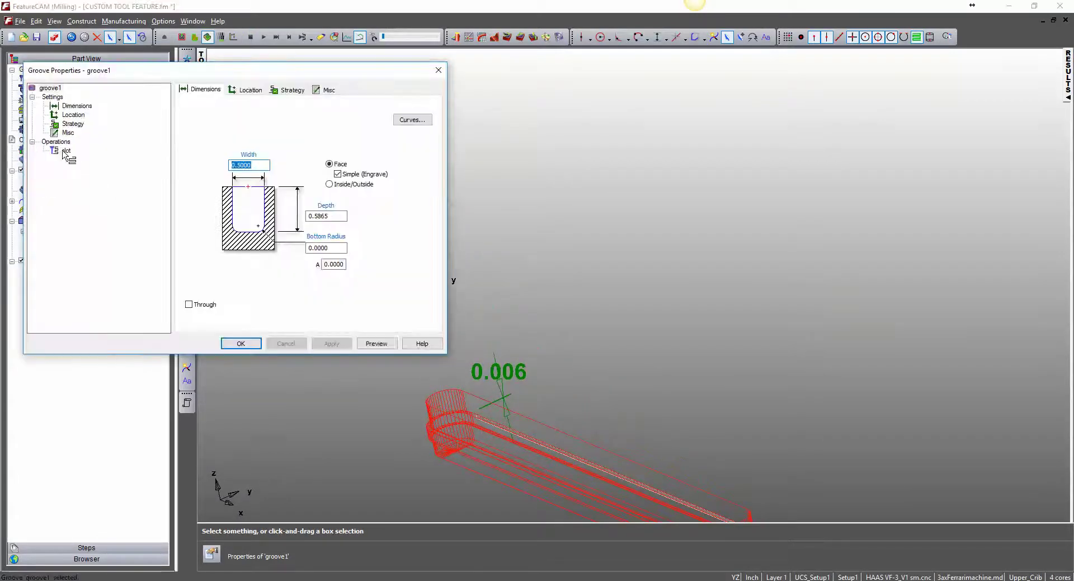
pyautogui.click(63, 150)
pyautogui.moveTo(284, 72); pyautogui.dragTo(436, 83)
pyautogui.click(420, 104)
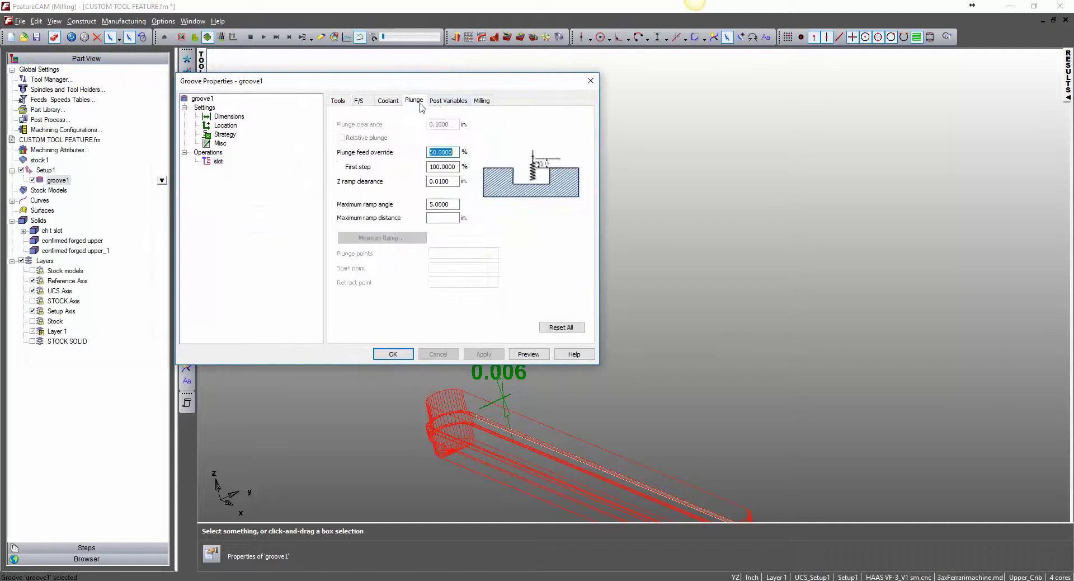
pyautogui.doubleClick(448, 204)
pyautogui.click(529, 354)
pyautogui.write('85.')
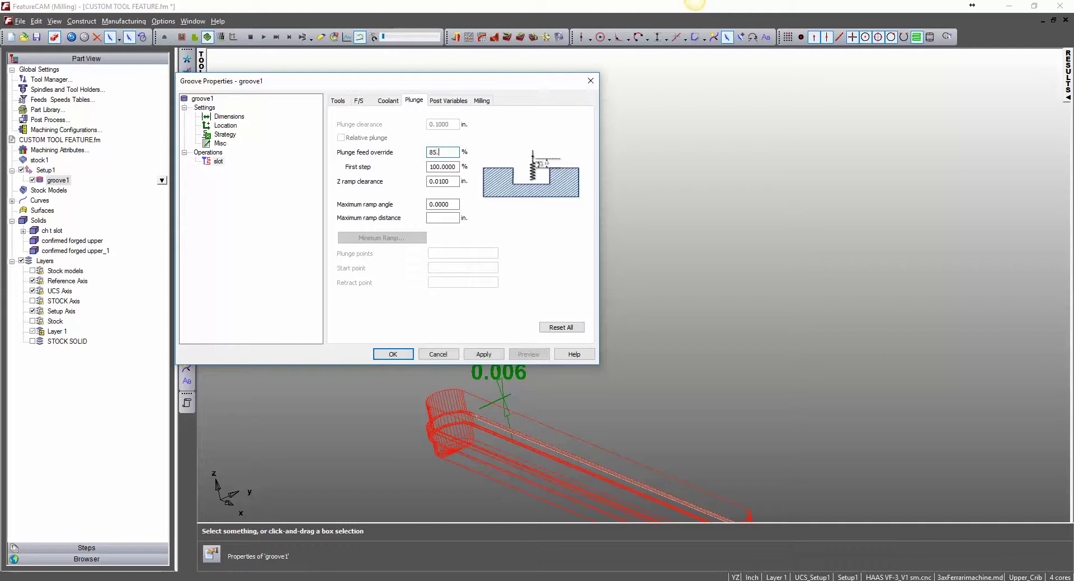
pyautogui.click(484, 353)
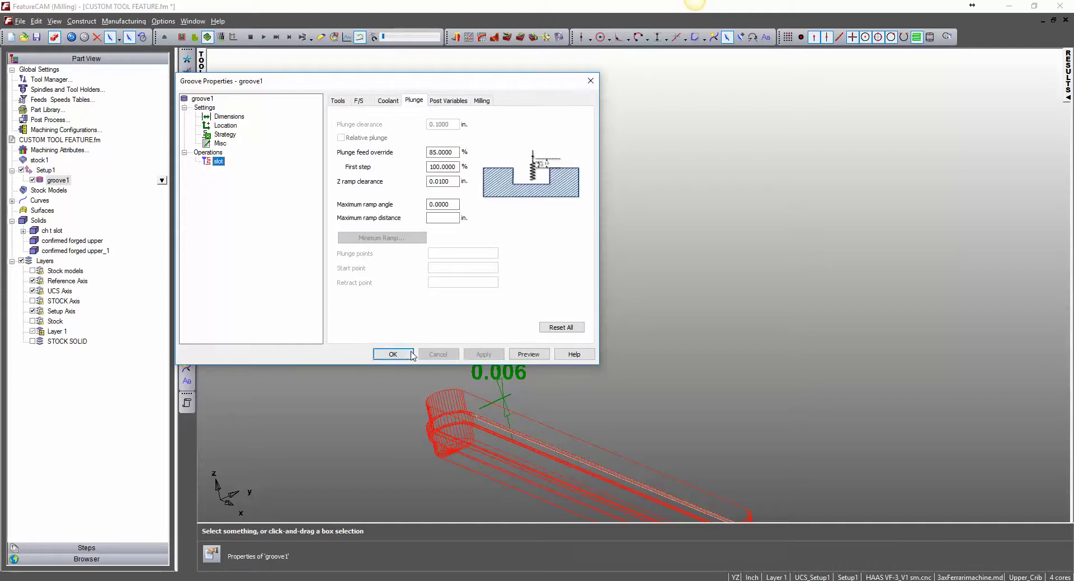
pyautogui.click(393, 354)
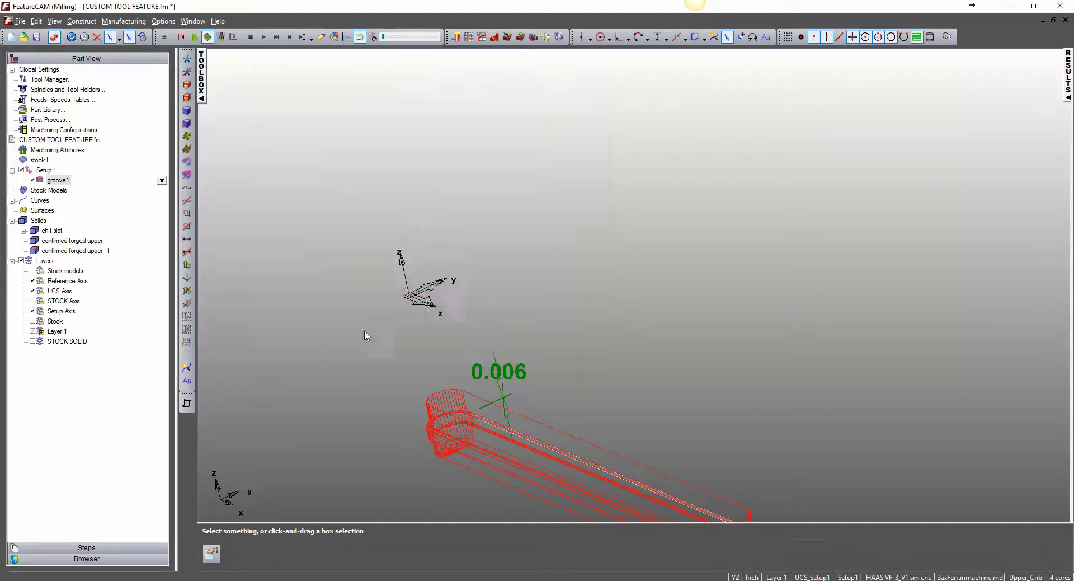
# - Rerun Setup1's 3D simulation and zoom in on the ramp-free T-slot cut
pyautogui.click(45, 169)
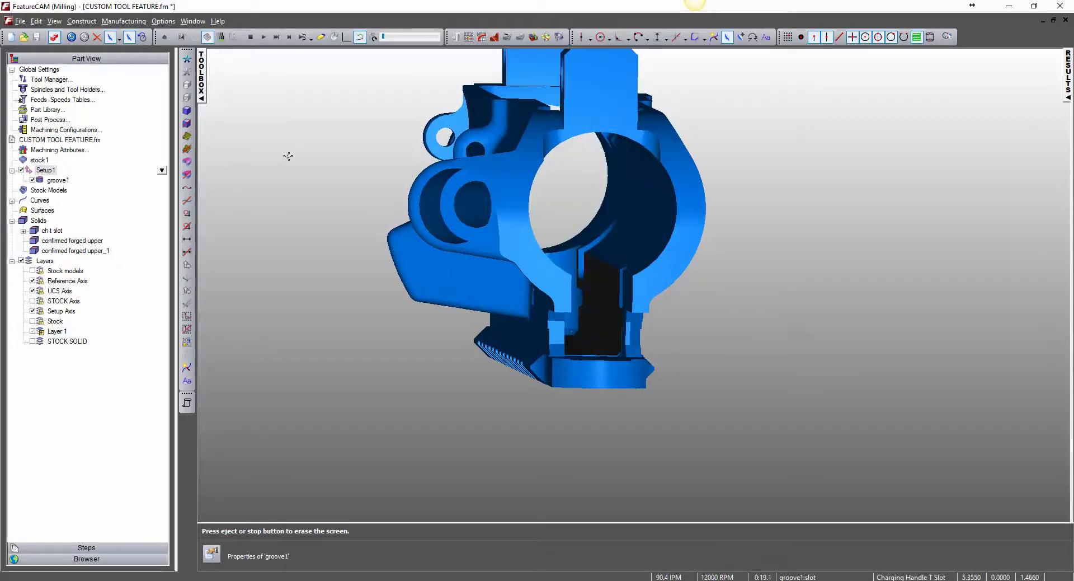
pyautogui.scroll(3, 515, 336)
pyautogui.moveTo(515, 336); pyautogui.dragTo(686, 322, button='middle')
pyautogui.scroll(4, 638, 383)
pyautogui.moveTo(708, 278); pyautogui.dragTo(824, 330, button='middle')
# - Zoom out to a side view of the whole receiver and stop the simulation
pyautogui.moveTo(836, 263); pyautogui.dragTo(758, 300, button='middle')
pyautogui.scroll(-8, 757, 301)
pyautogui.scroll(-10, 758, 304)
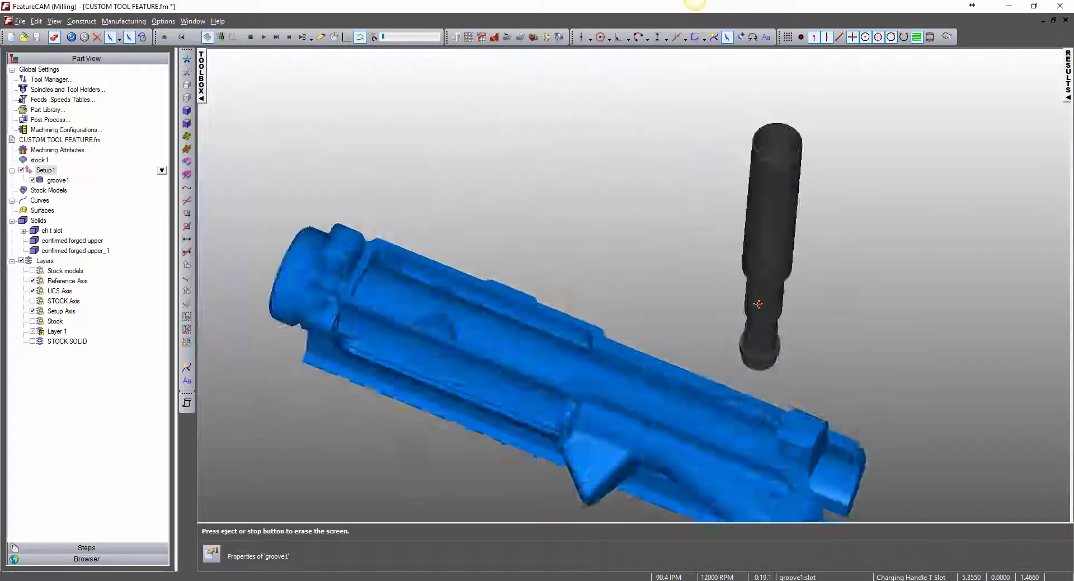
pyautogui.moveTo(758, 304); pyautogui.dragTo(758, 303, button='middle')
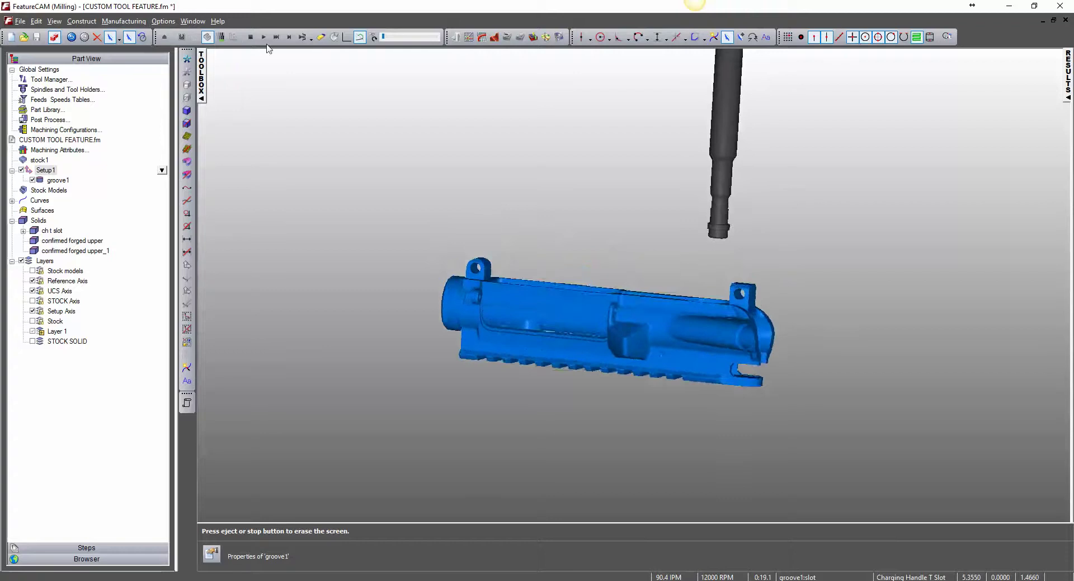
pyautogui.click(251, 37)
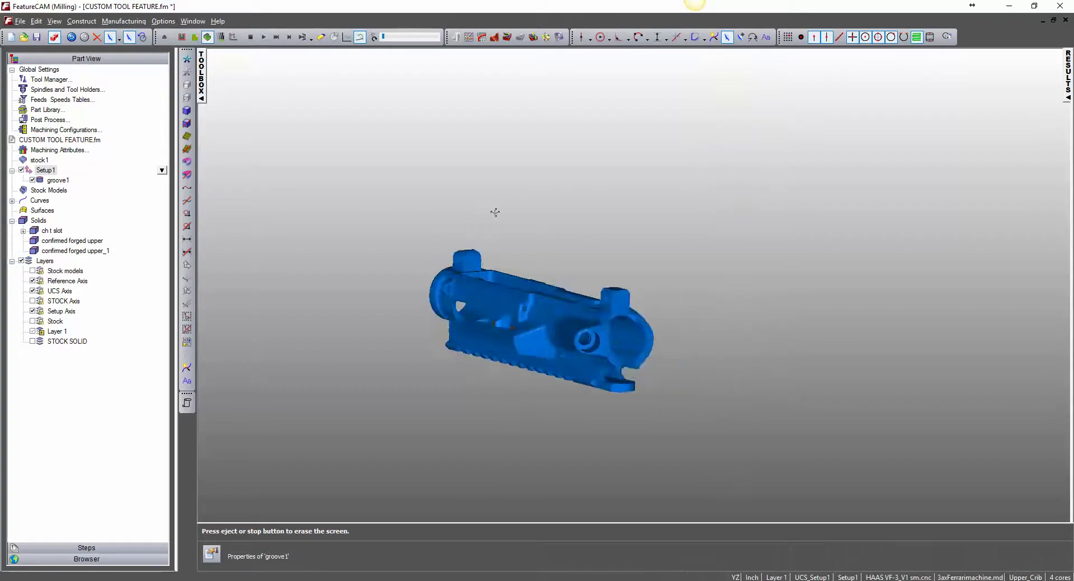